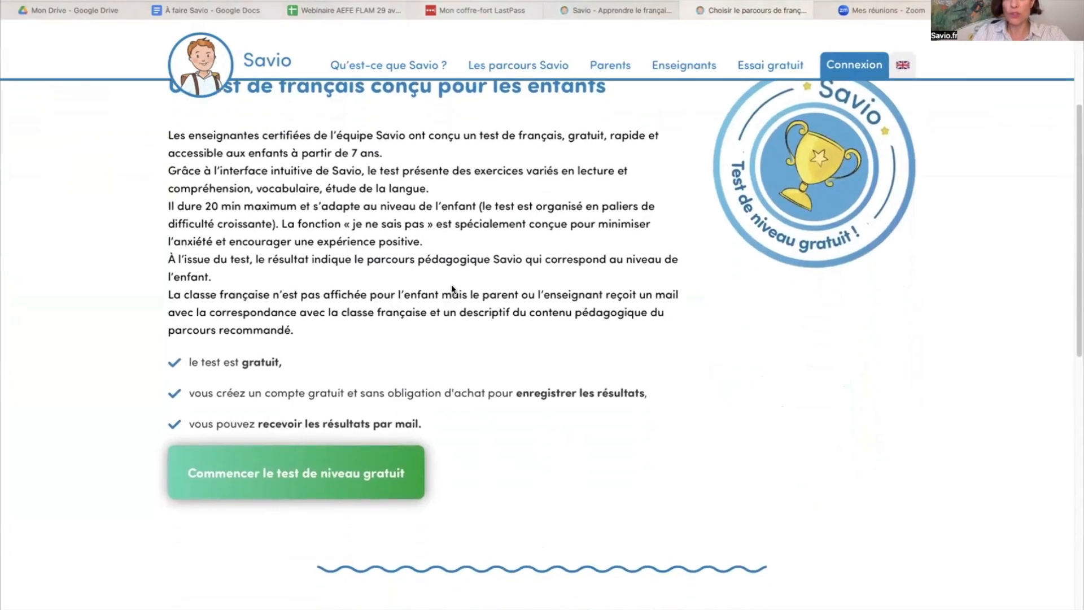
Review the description of the French test designed for children and start the free level test
scroll(452, 288, "down", 3)
scroll(452, 285, "up", 3)
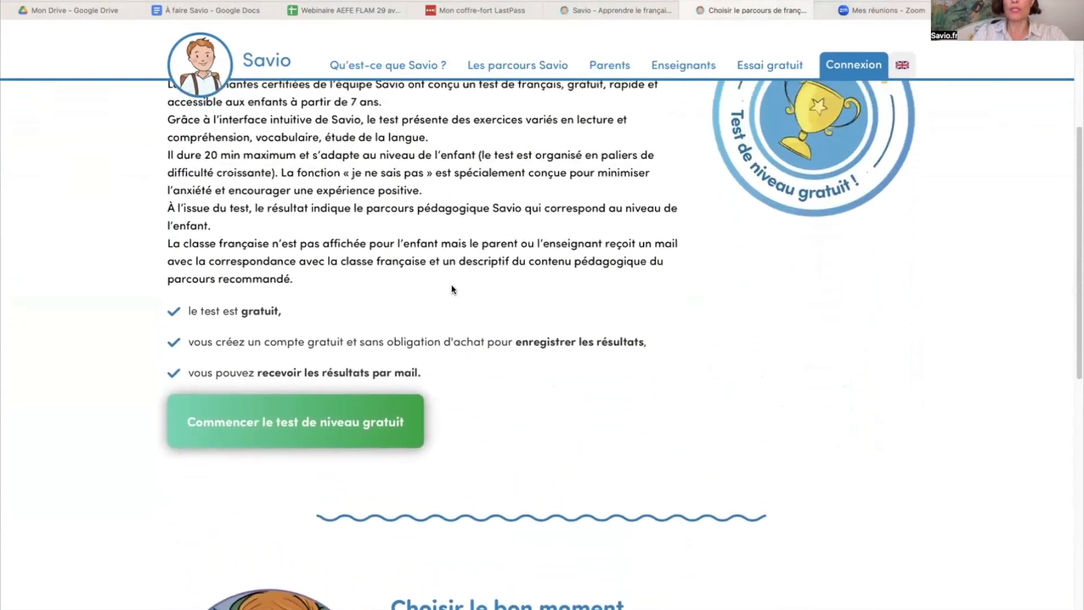
scroll(452, 284, "up", 2)
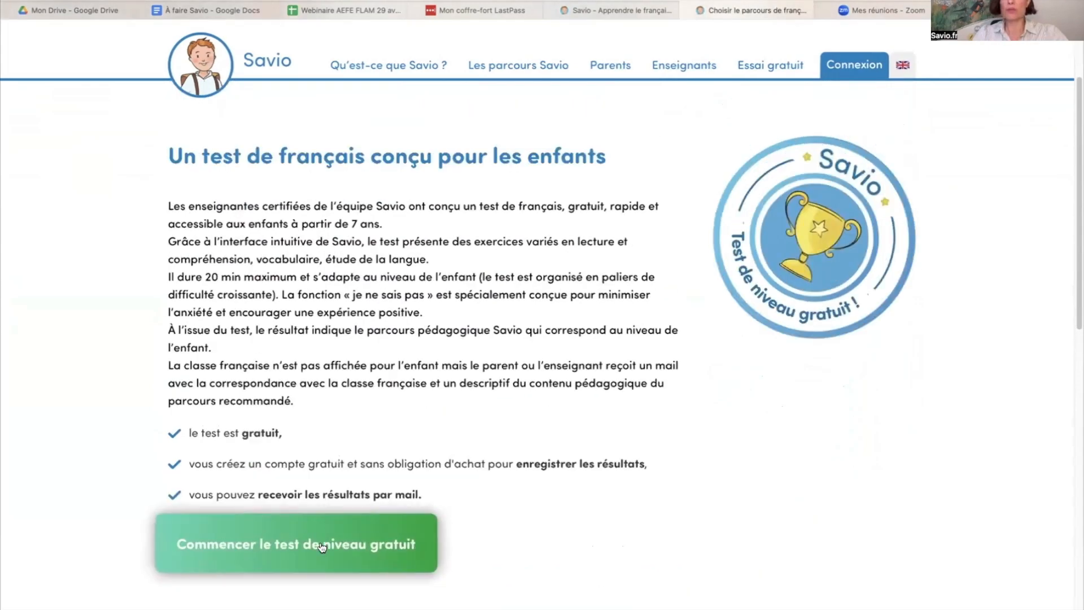
left_click(322, 547)
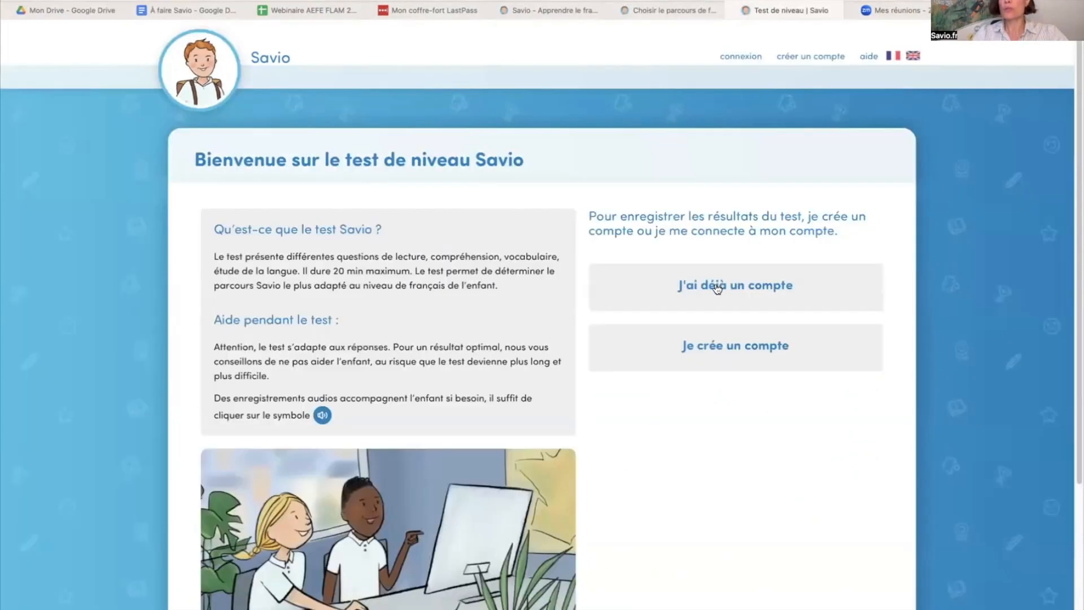
Choose to use an existing account and sign in to the teacher account with its password
left_click(762, 291)
left_click(850, 452)
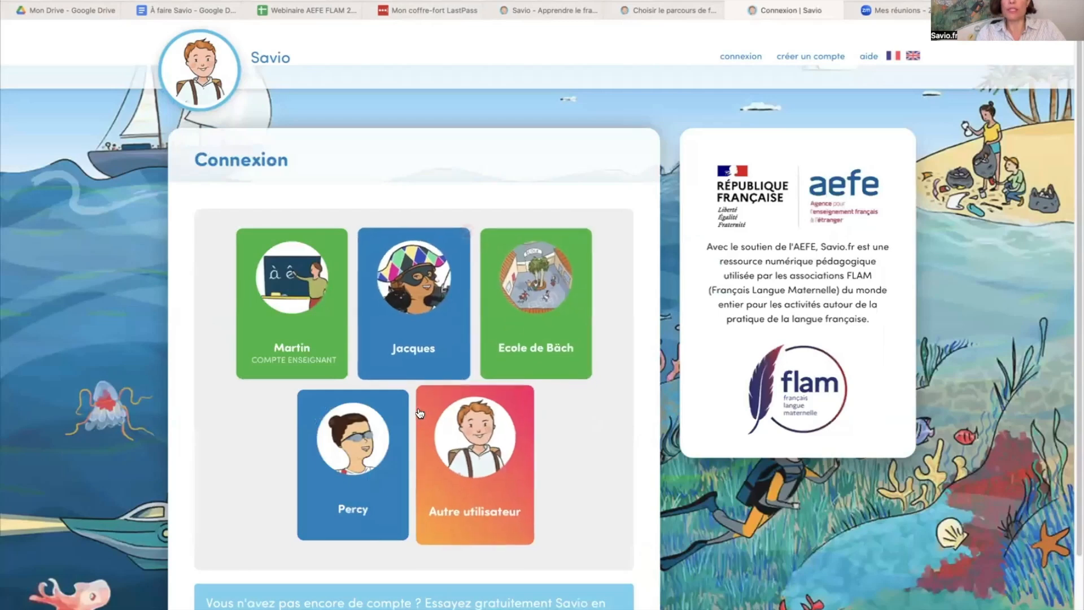
left_click(286, 335)
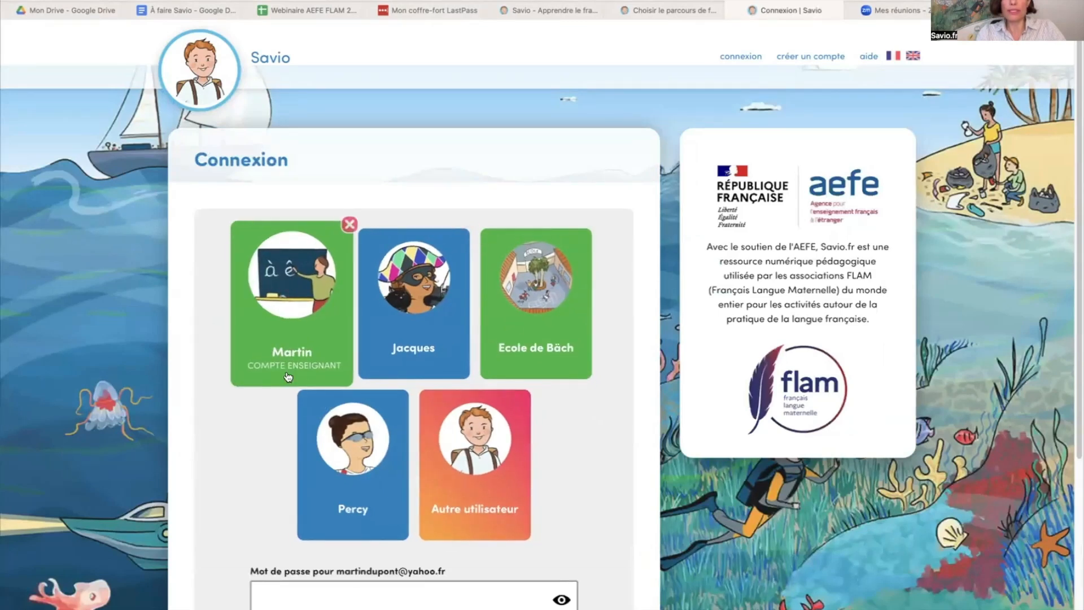
scroll(317, 338, "down", 5)
left_click(329, 350)
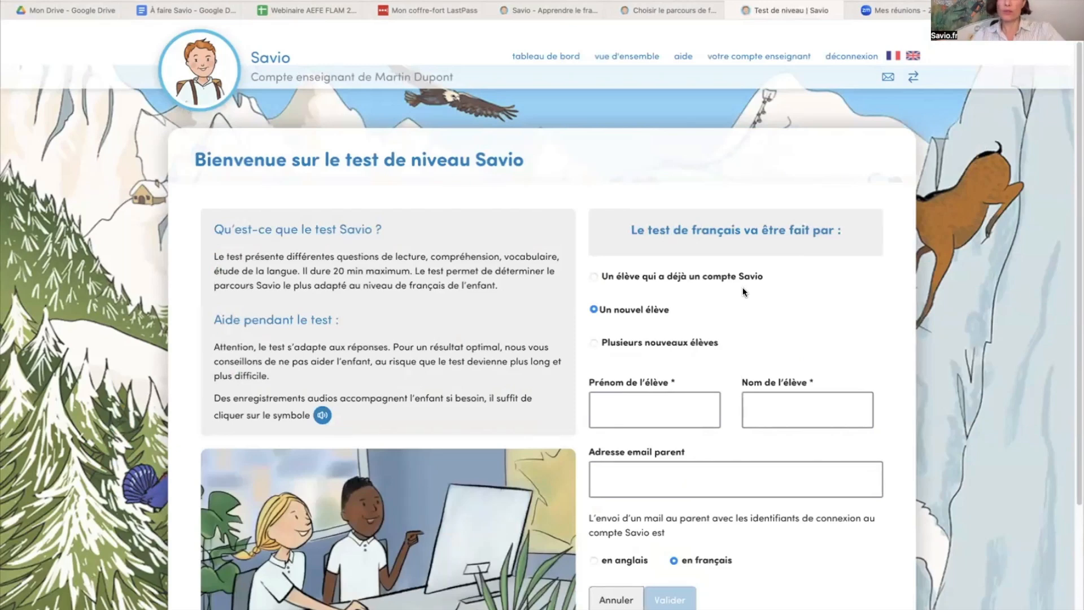
Send the level test to a student who already has a Savio account and start it for that student immediately
scroll(743, 291, "down", 2)
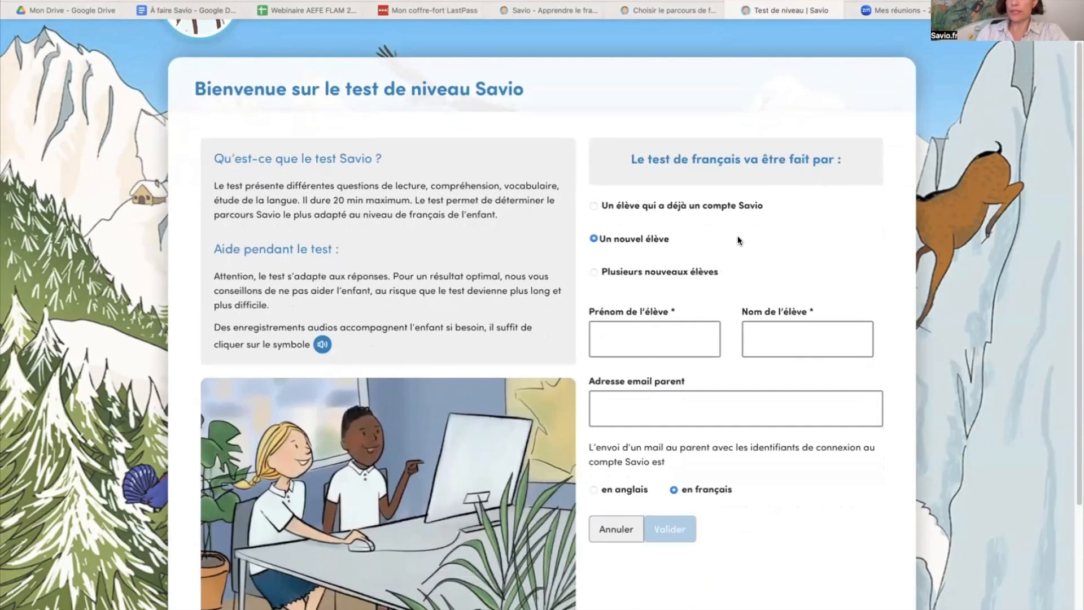
left_click(726, 204)
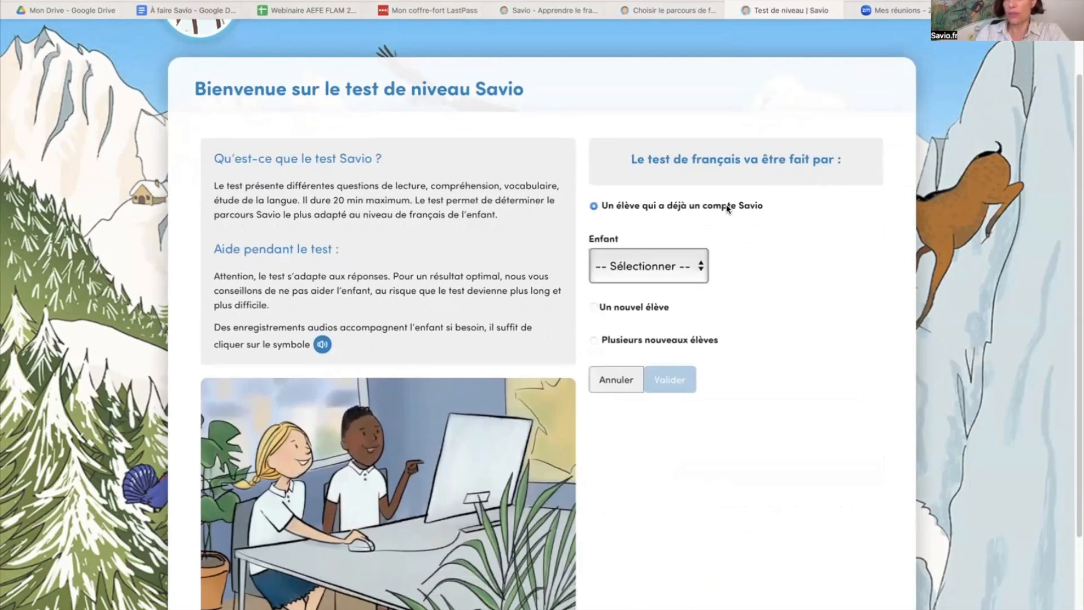
left_click(699, 269)
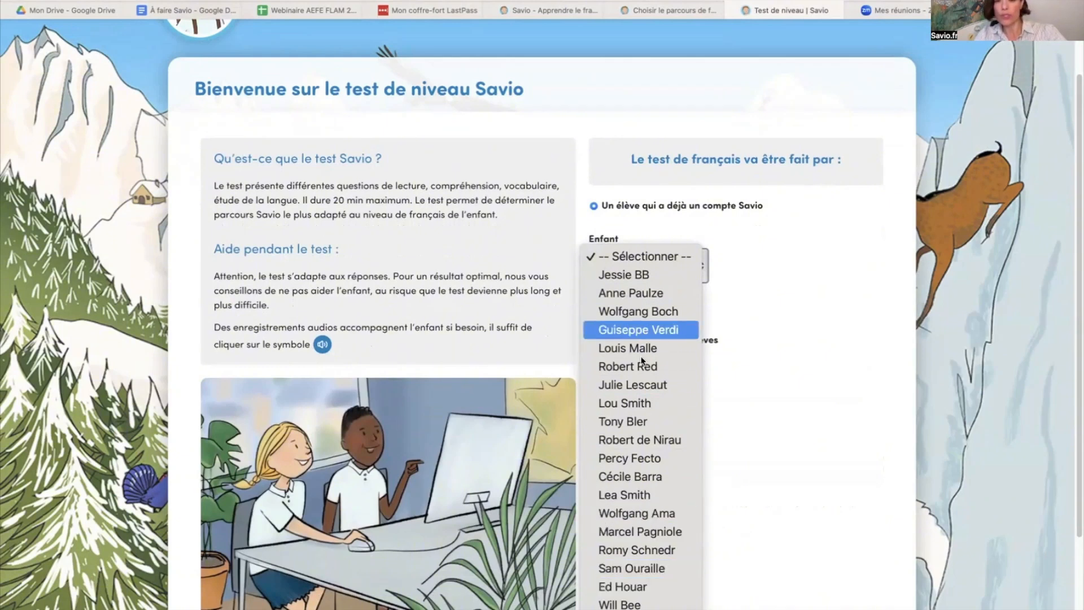
left_click(633, 569)
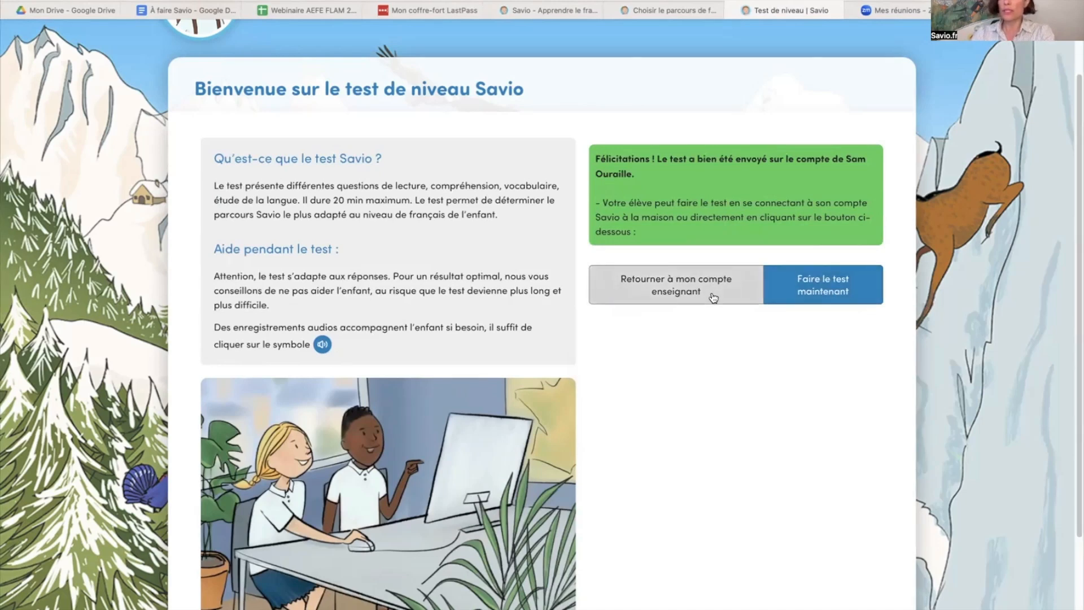
left_click(823, 286)
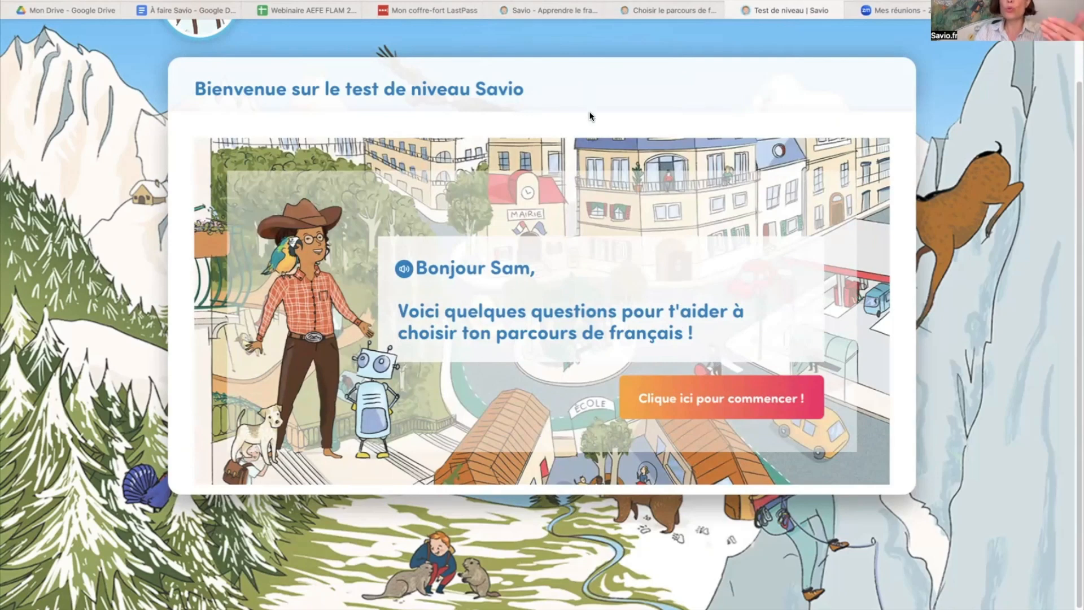
Return to the test's presentation page and open the free level test again to reach the new student form
left_click(660, 10)
scroll(445, 290, "down", 1)
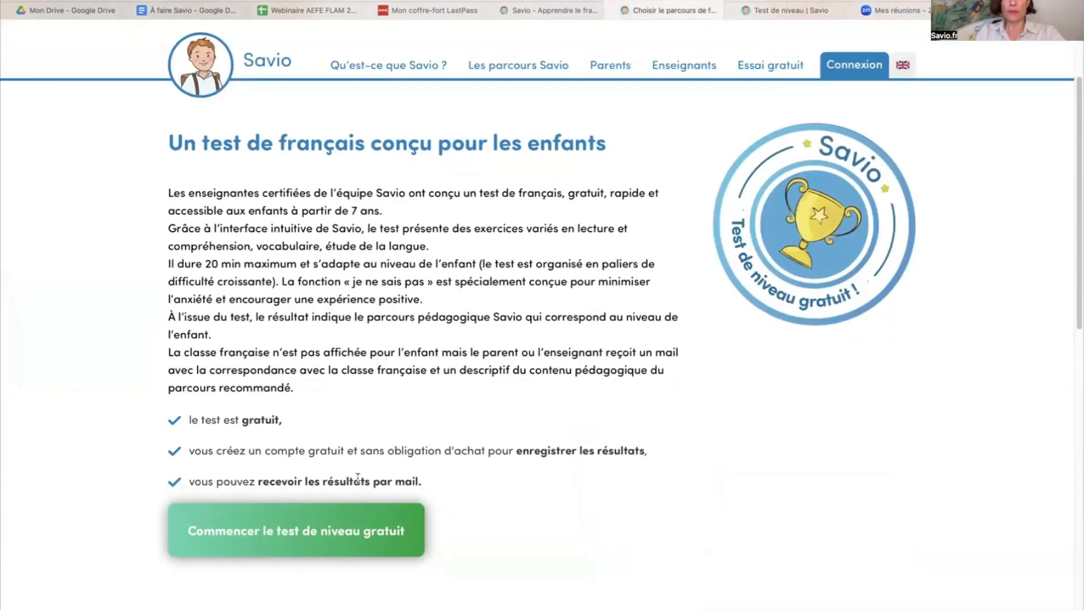
left_click(350, 530)
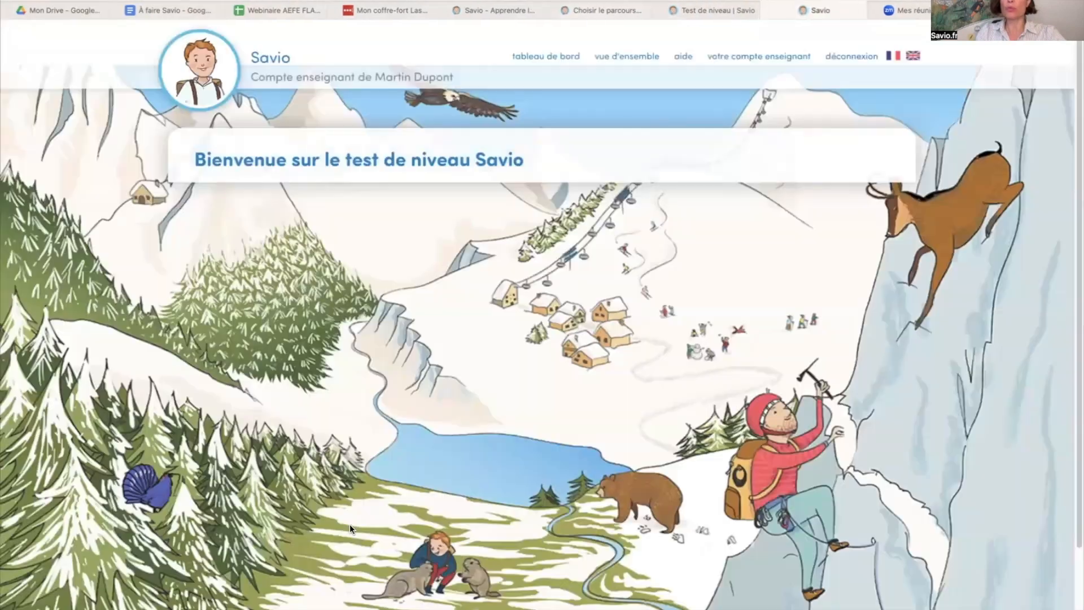
scroll(622, 312, "down", 2)
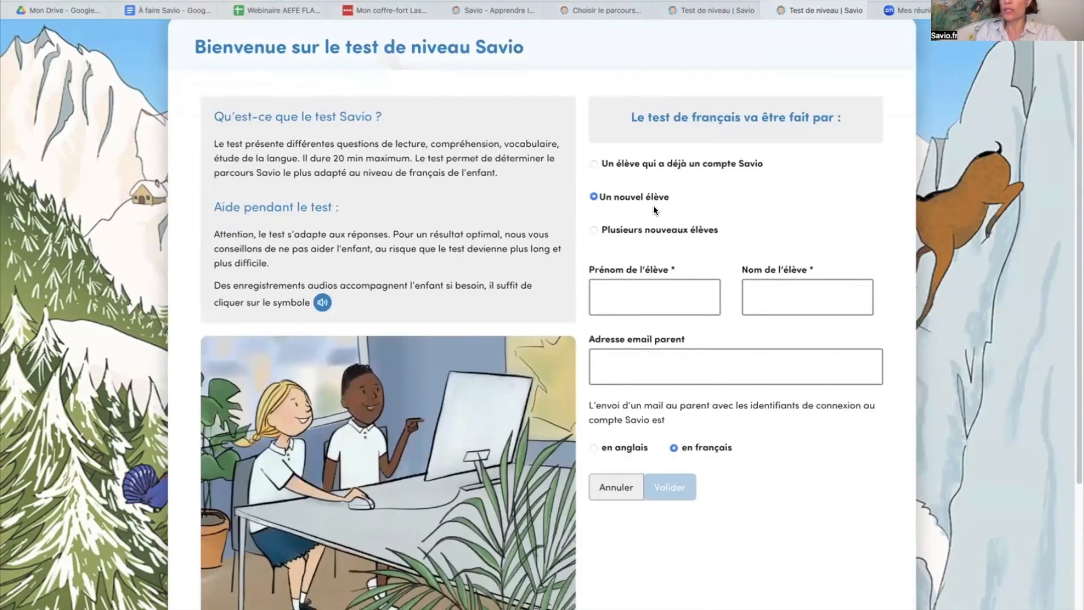
Send the test to a new student with the student's first and last name, the parent's email and notification in French, and start it
left_click(648, 296)
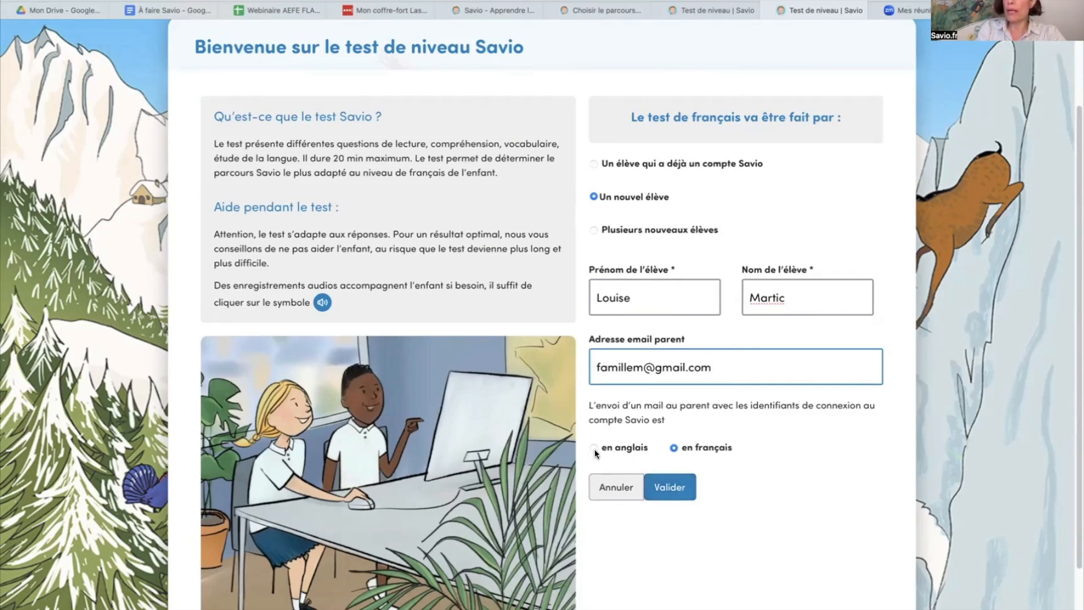
left_click(675, 493)
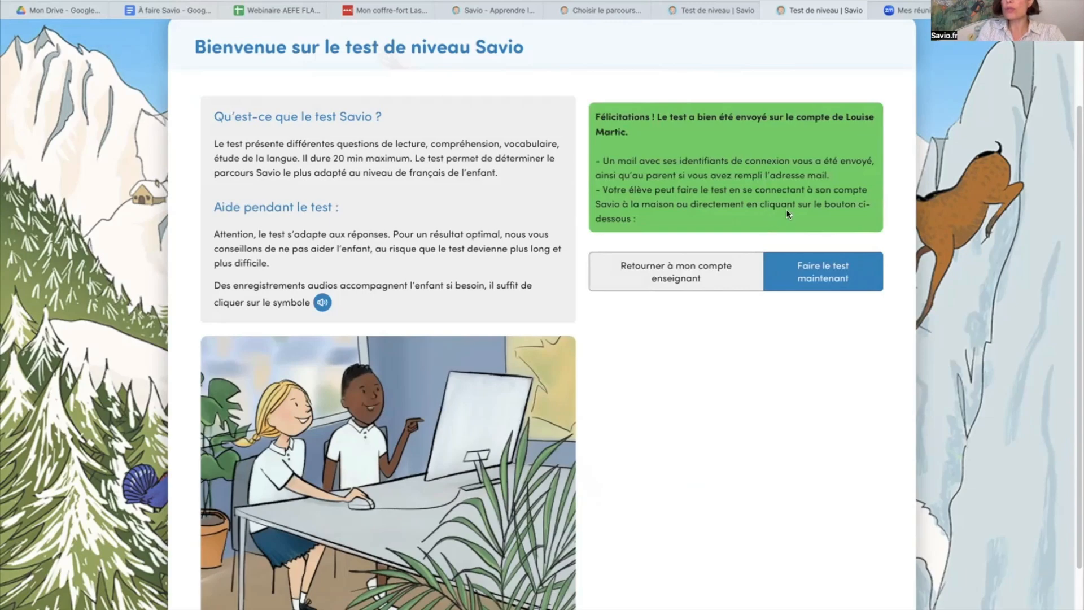
left_click(799, 270)
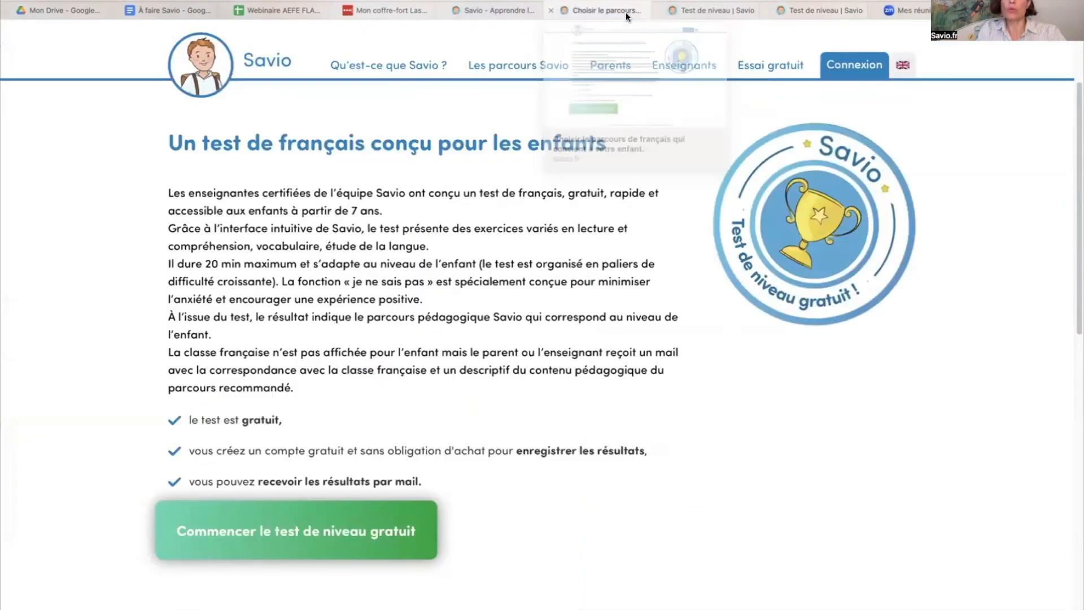
Reopen the level test from its presentation page, choose several new students, and go to the teacher account's student list import
left_click(310, 532)
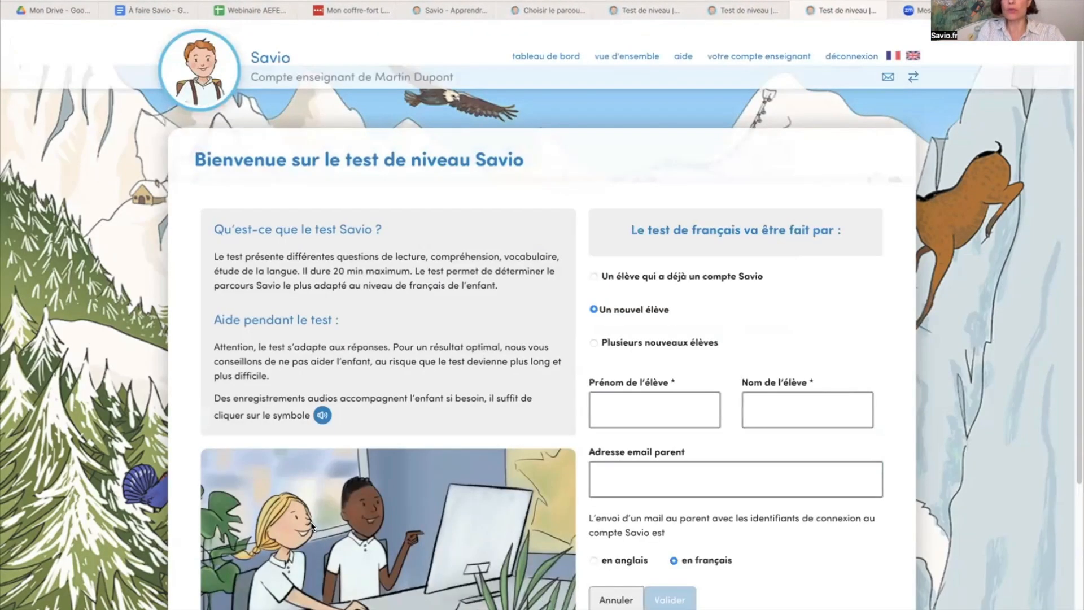
scroll(595, 347, "down", 3)
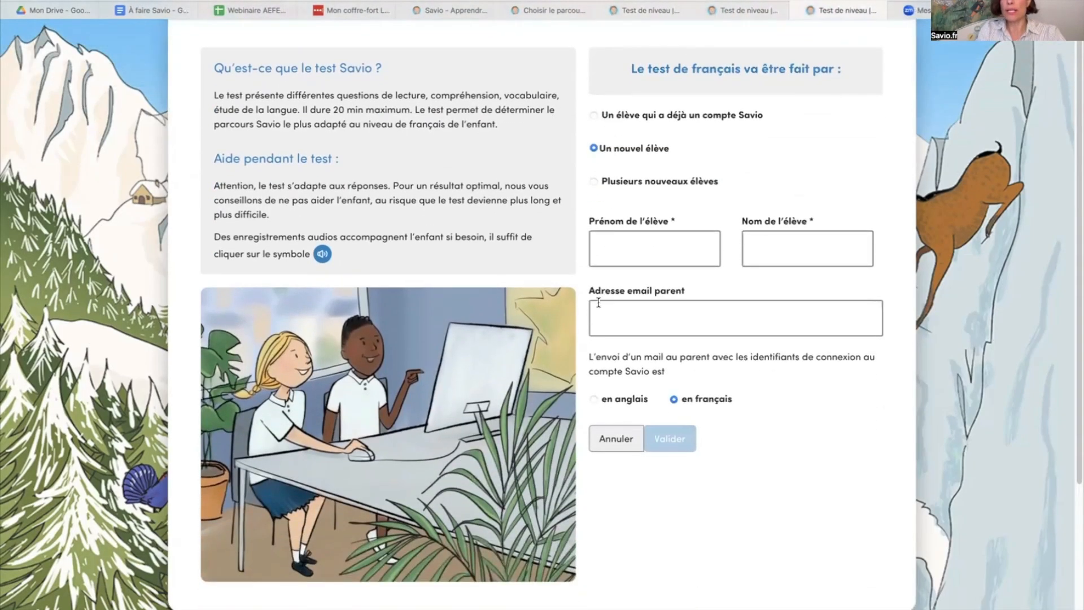
left_click(650, 179)
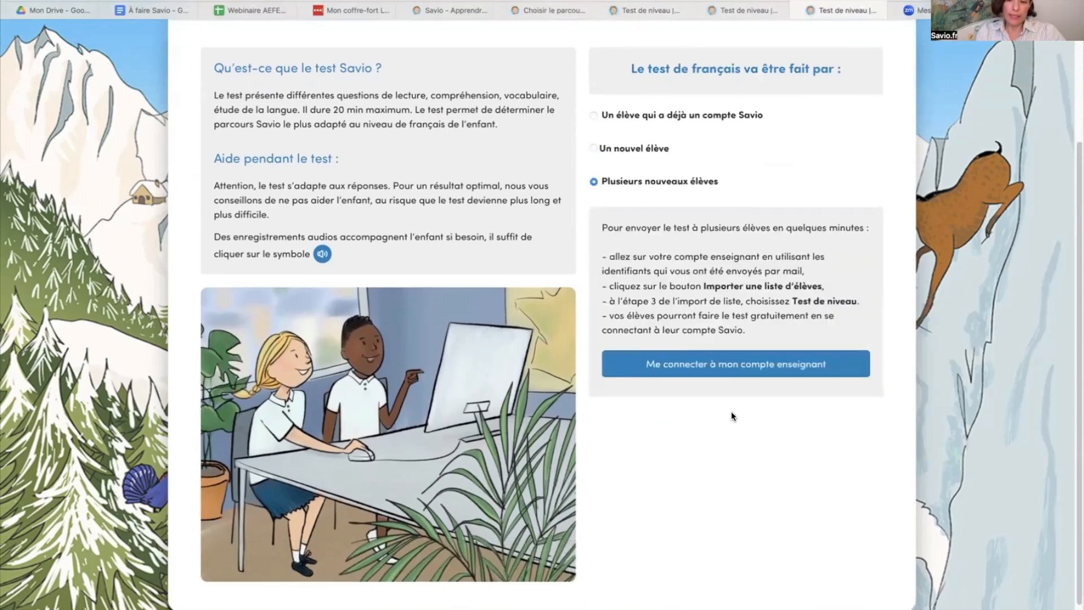
left_click(733, 369)
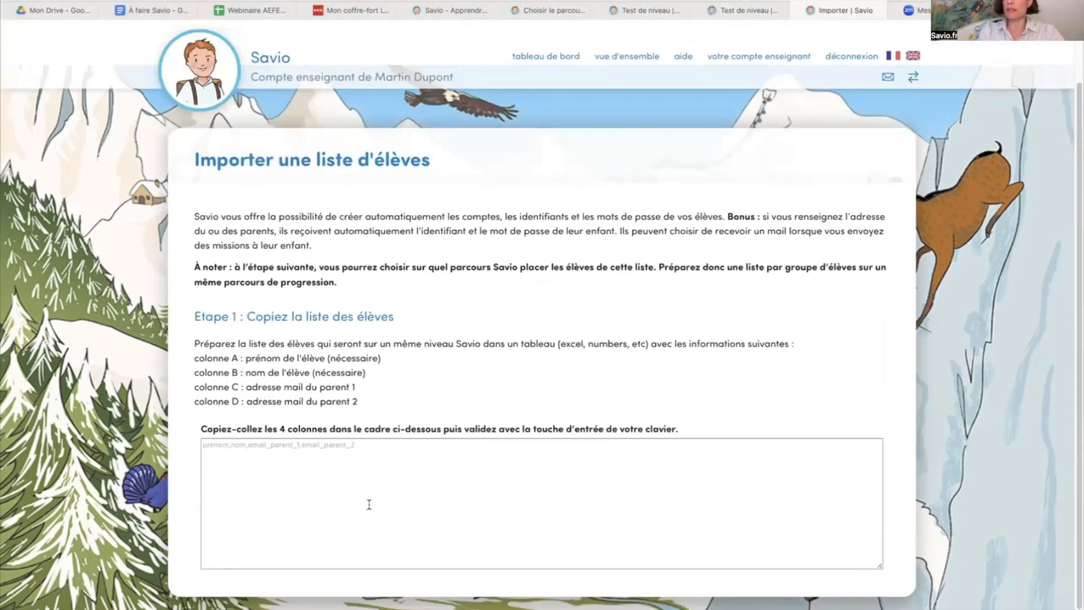
Switch to Excel and copy the names and parent emails of the unknown-level students in B24:D27
left_click(382, 479)
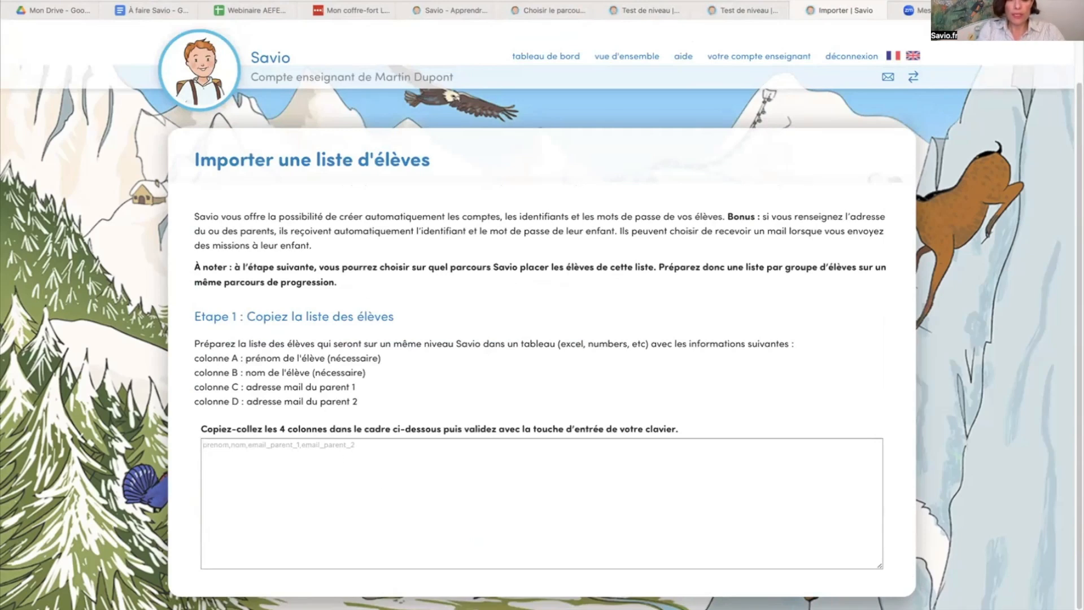
key("super+Tab")
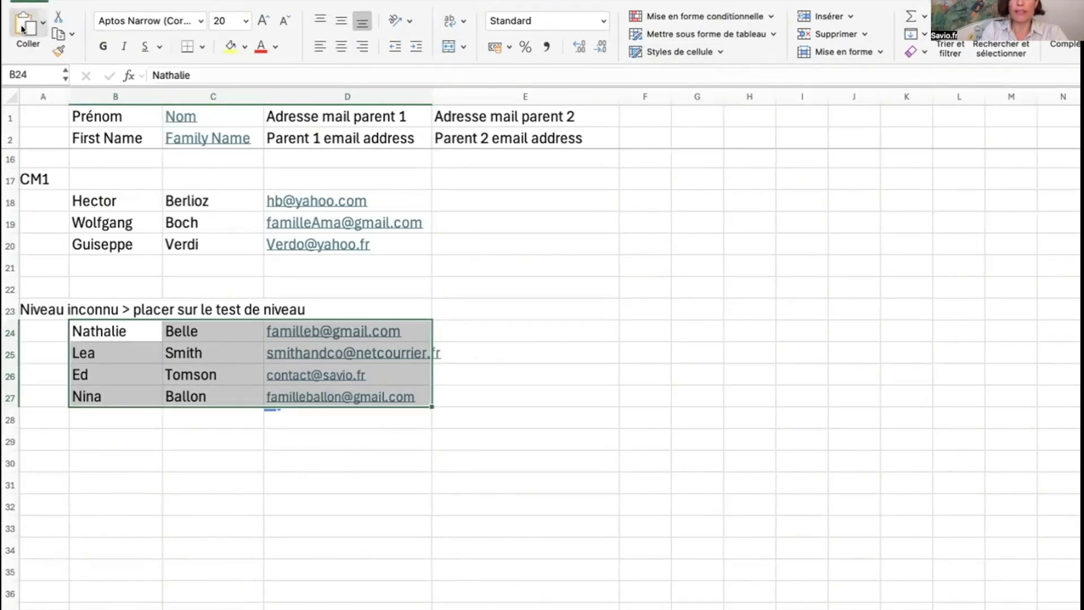
left_click(61, 34)
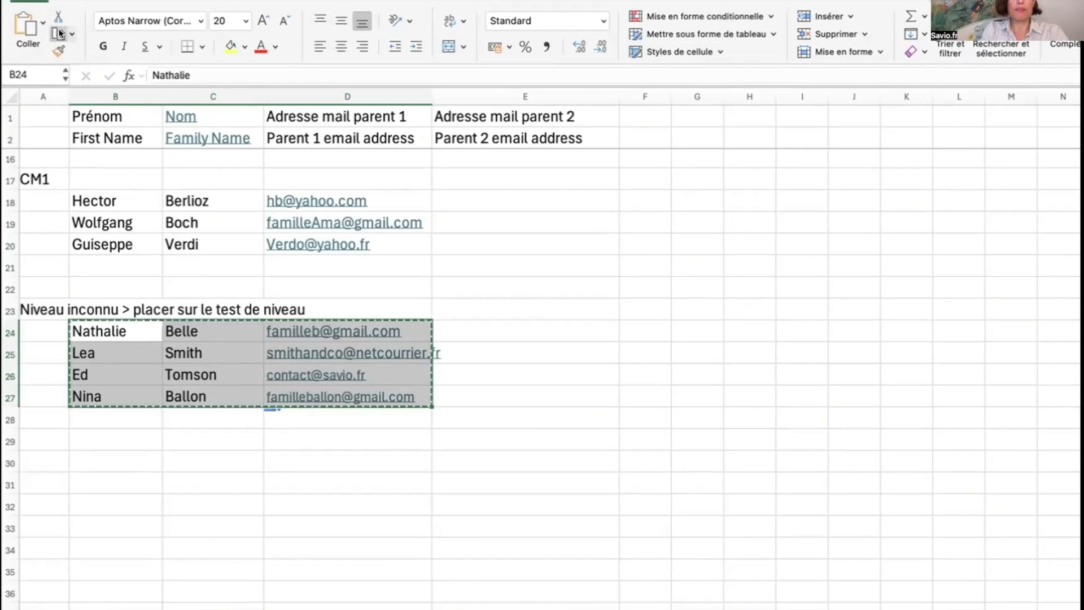
Switch back to Savio, paste the copied student rows into the import list, and validate them
key("super+Tab")
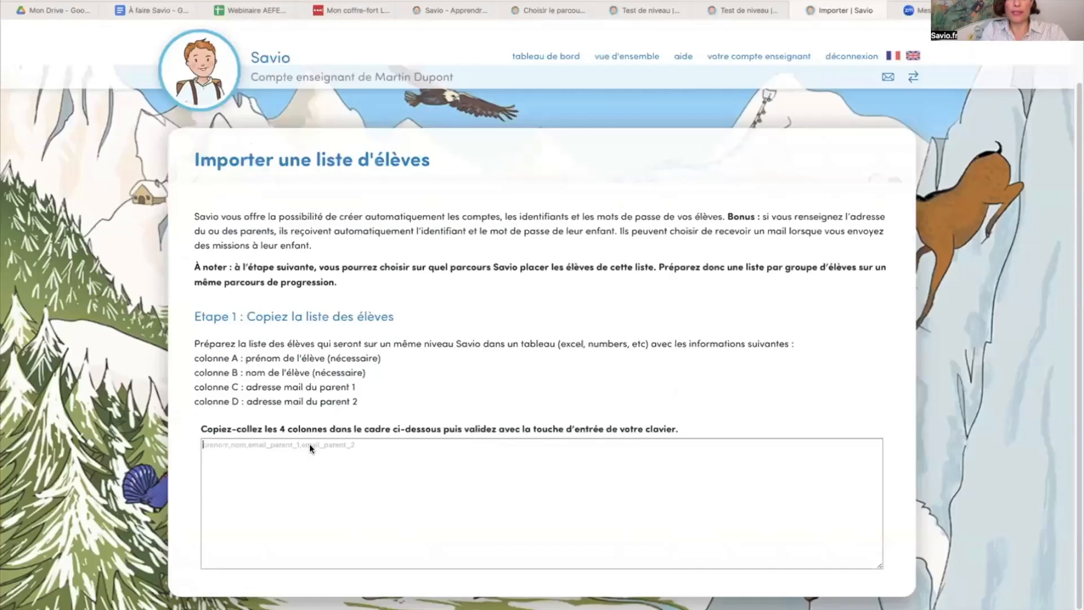
right_click(309, 444)
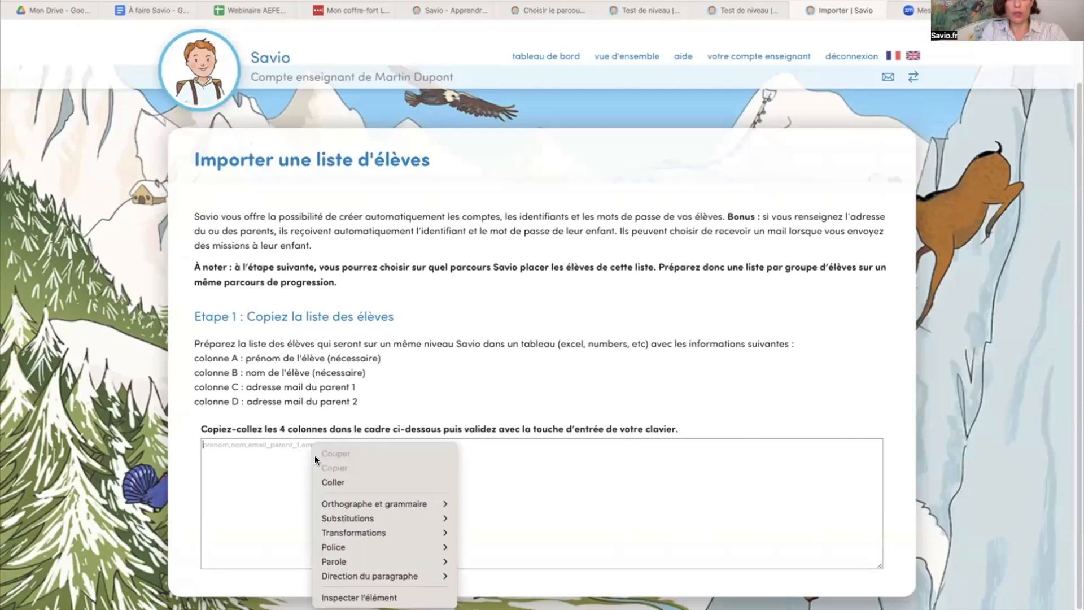
left_click(327, 481)
scroll(328, 482, "down", 3)
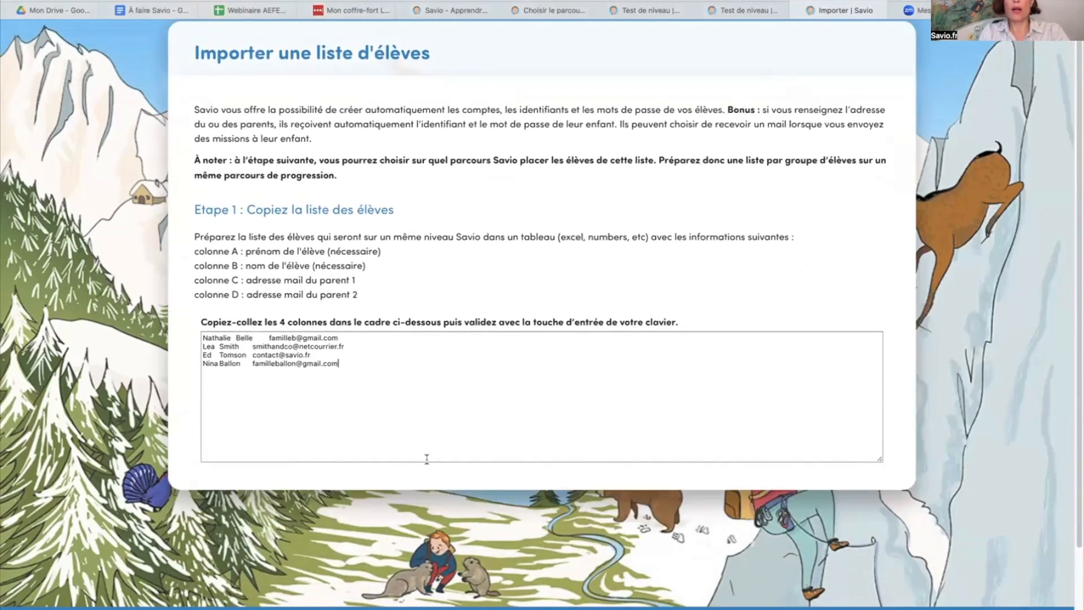
key("Return")
scroll(427, 458, "down", 1)
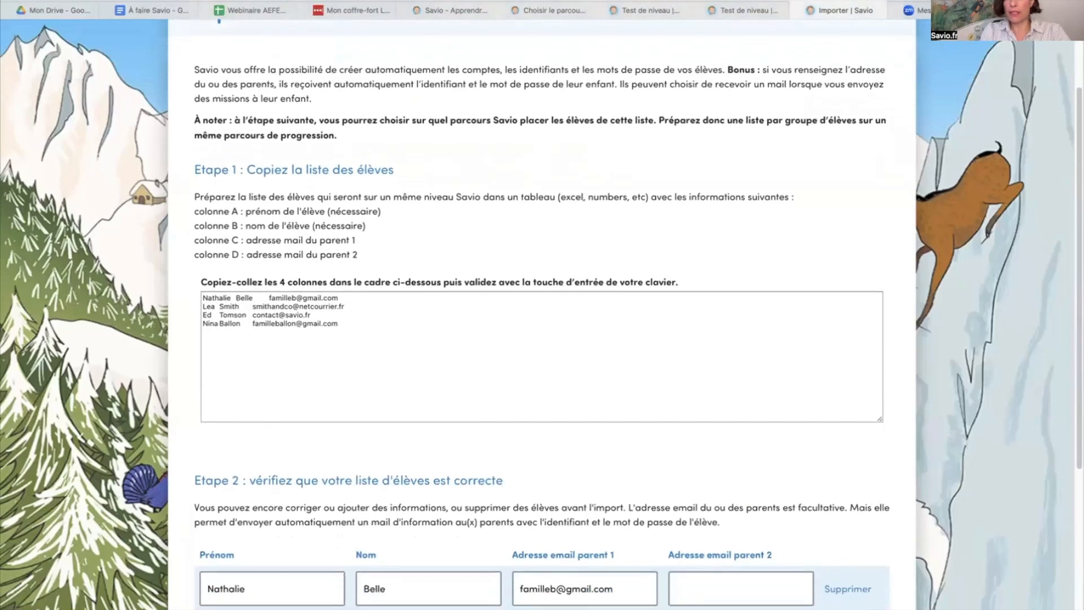
Check and confirm the imported students' information, and set the class's Parcours de progression to Test de niveau
scroll(542, 339, "down", 3)
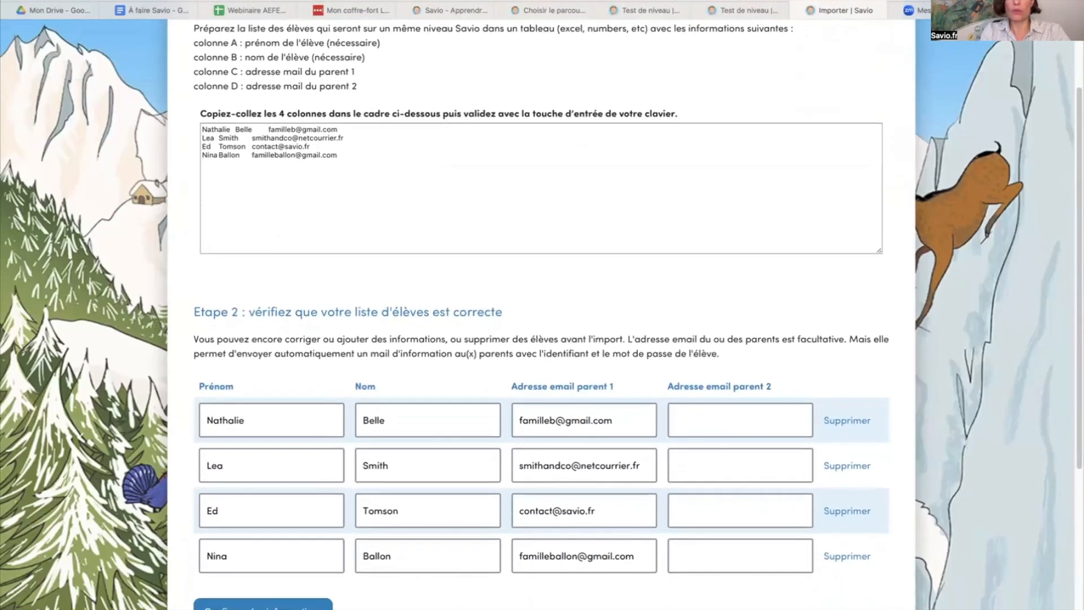
scroll(172, 302, "down", 1)
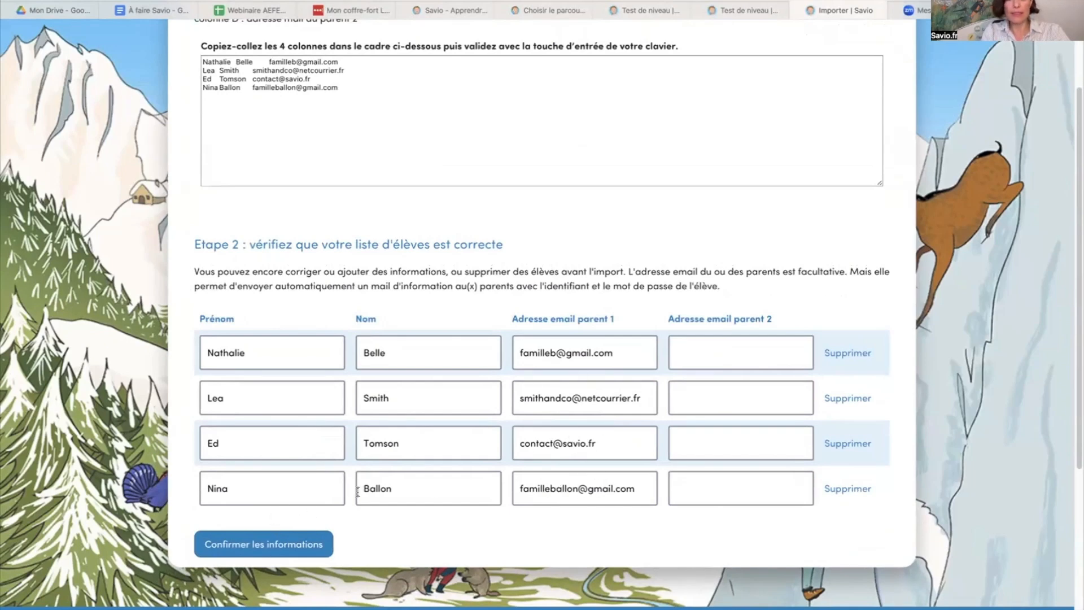
left_click(288, 545)
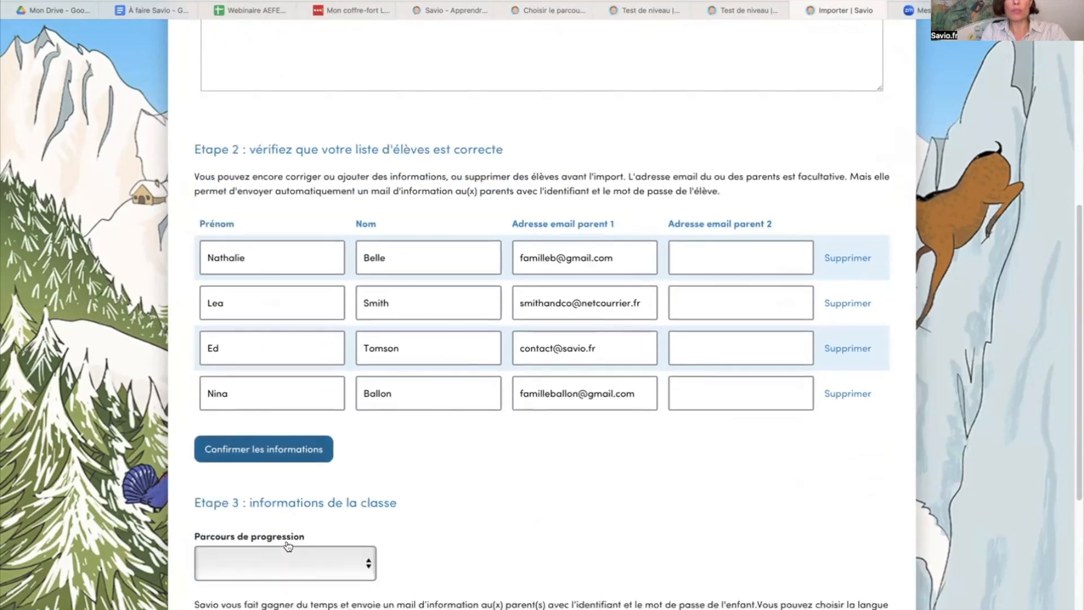
left_click(340, 371)
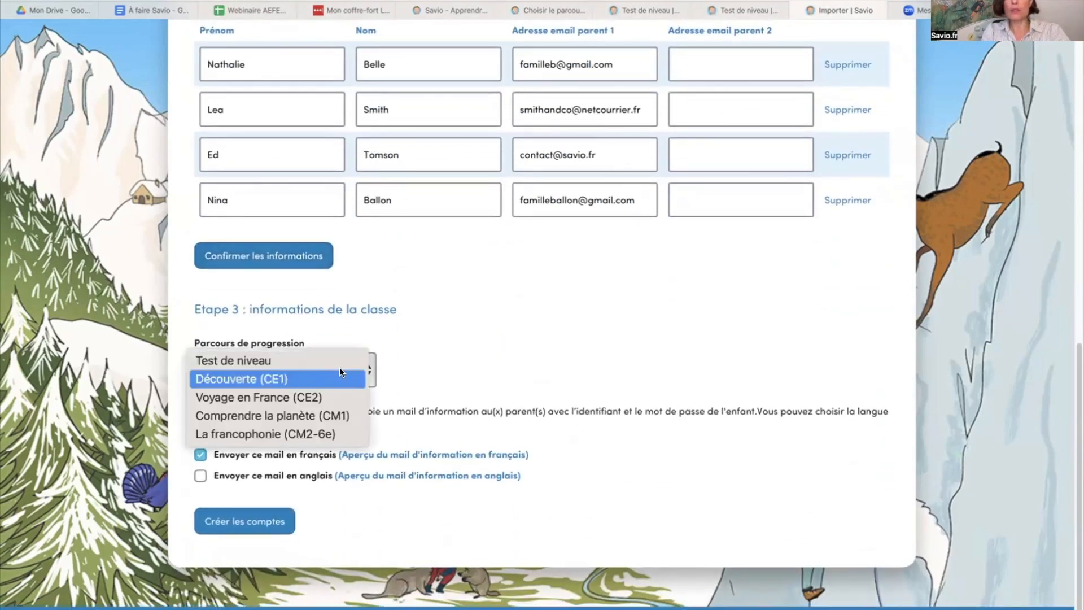
left_click(337, 360)
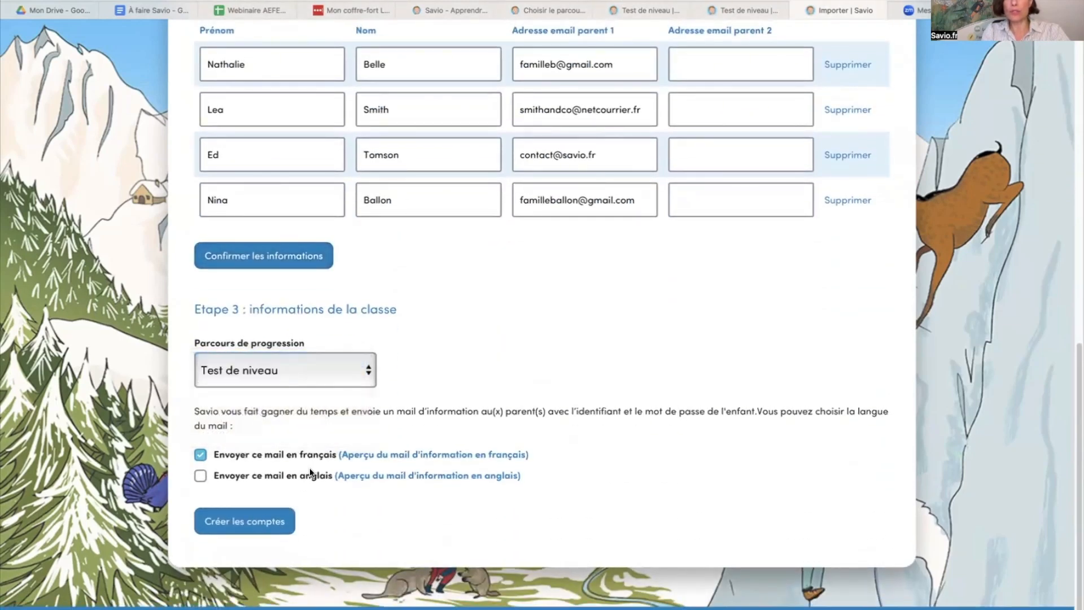
Open the preview of the French information email for parents and read through its content
scroll(310, 468, "down", 1)
scroll(310, 472, "up", 1)
left_click(438, 454)
scroll(436, 454, "down", 10)
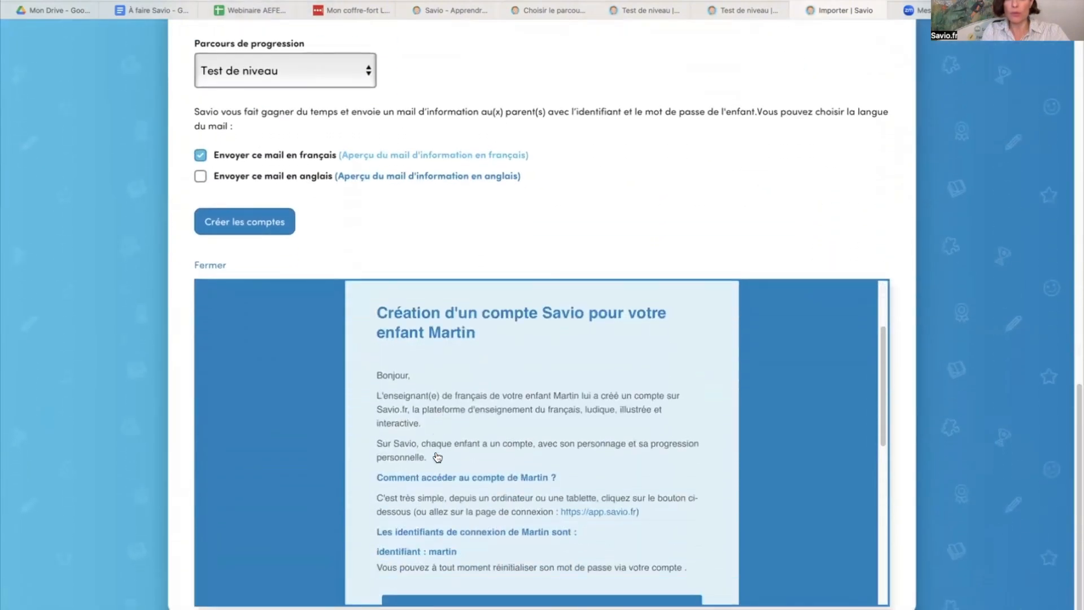
scroll(436, 452, "up", 3)
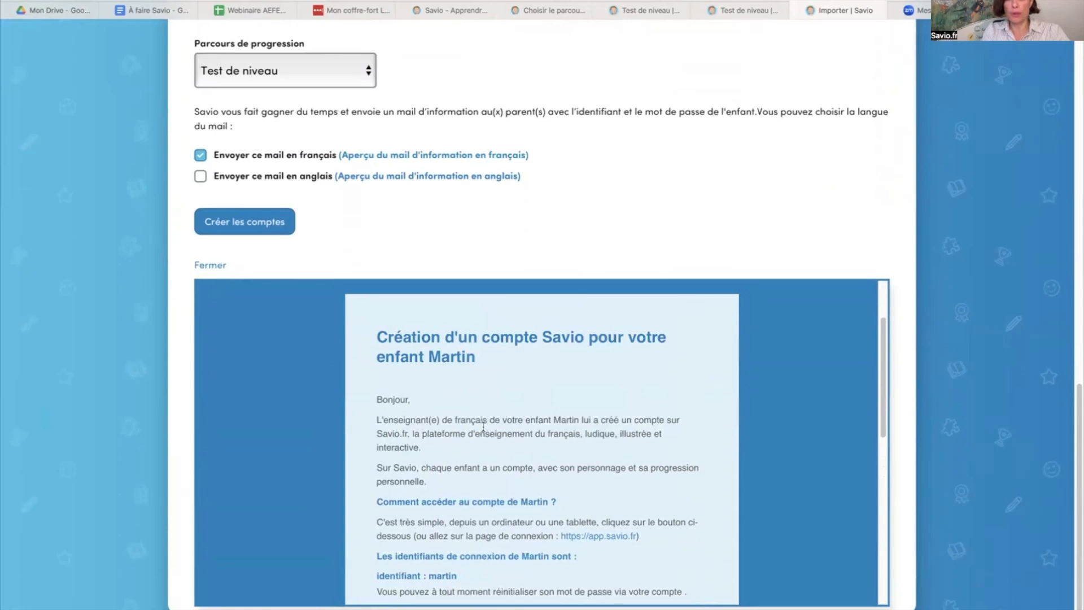
Examine the rest of the parents' information email preview, from the login instructions to the consent request and closing
scroll(484, 427, "down", 3)
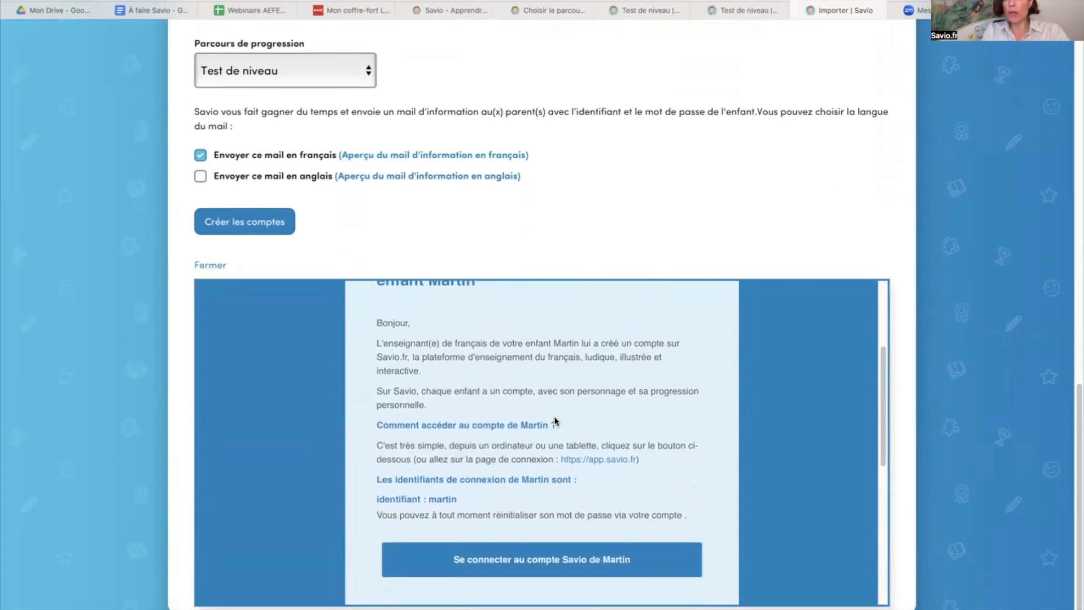
scroll(539, 448, "down", 1)
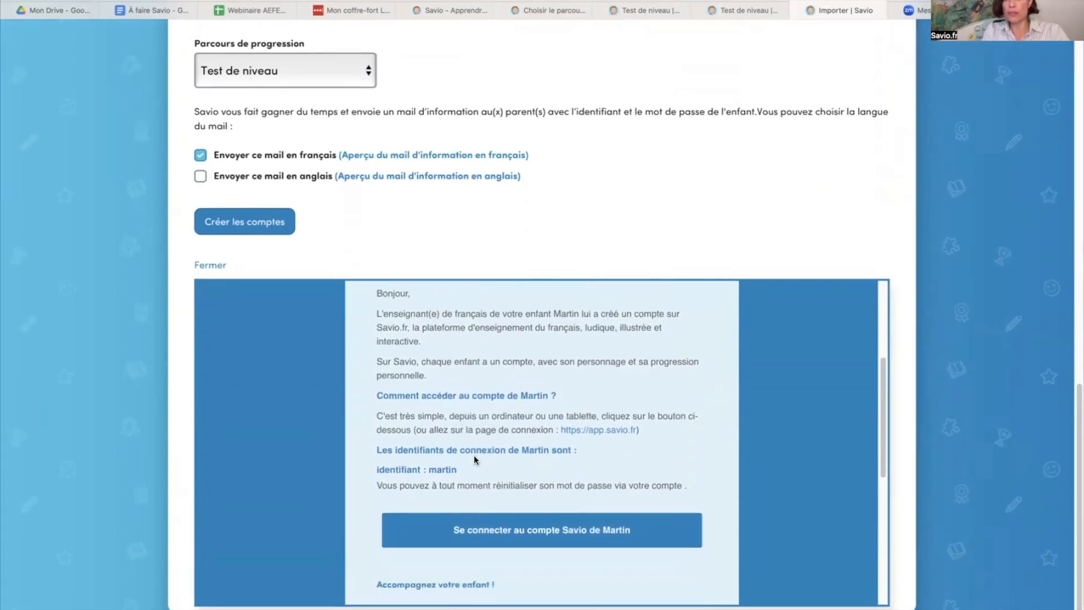
scroll(466, 476, "down", 6)
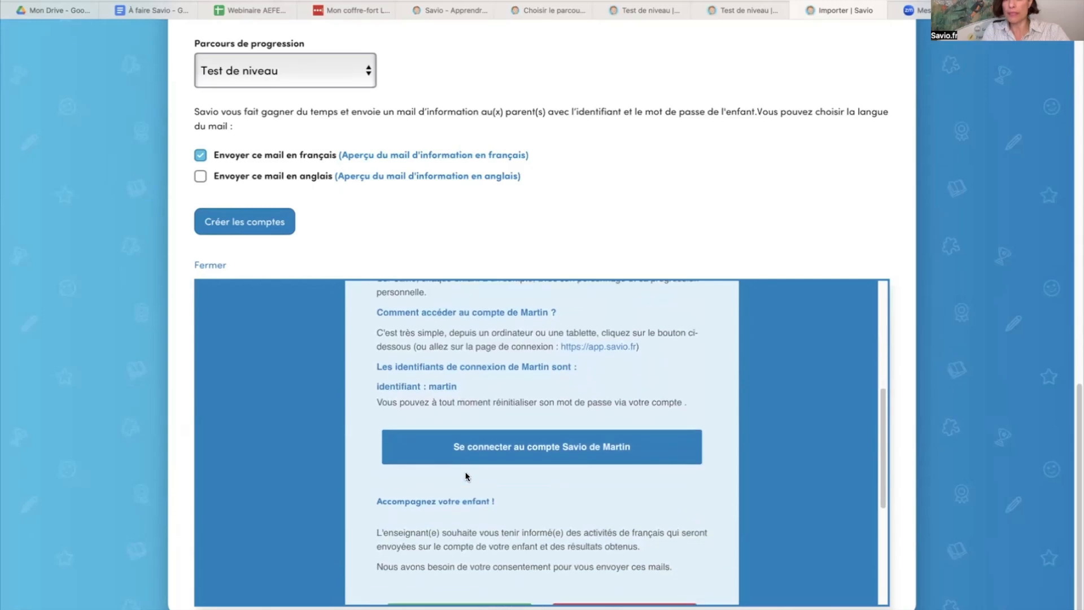
scroll(466, 476, "down", 5)
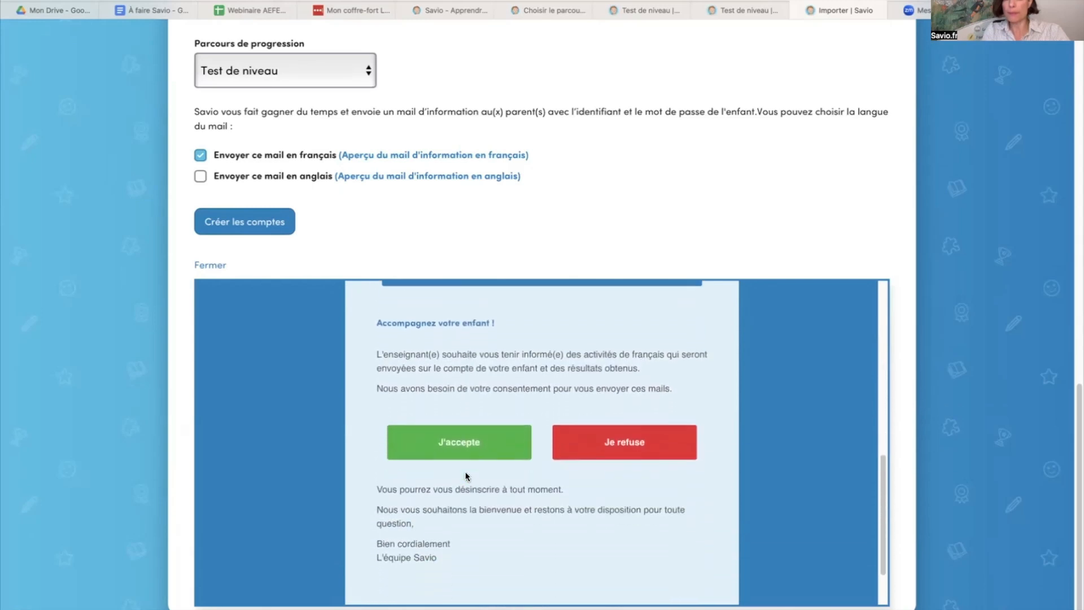
scroll(479, 354, "up", 1)
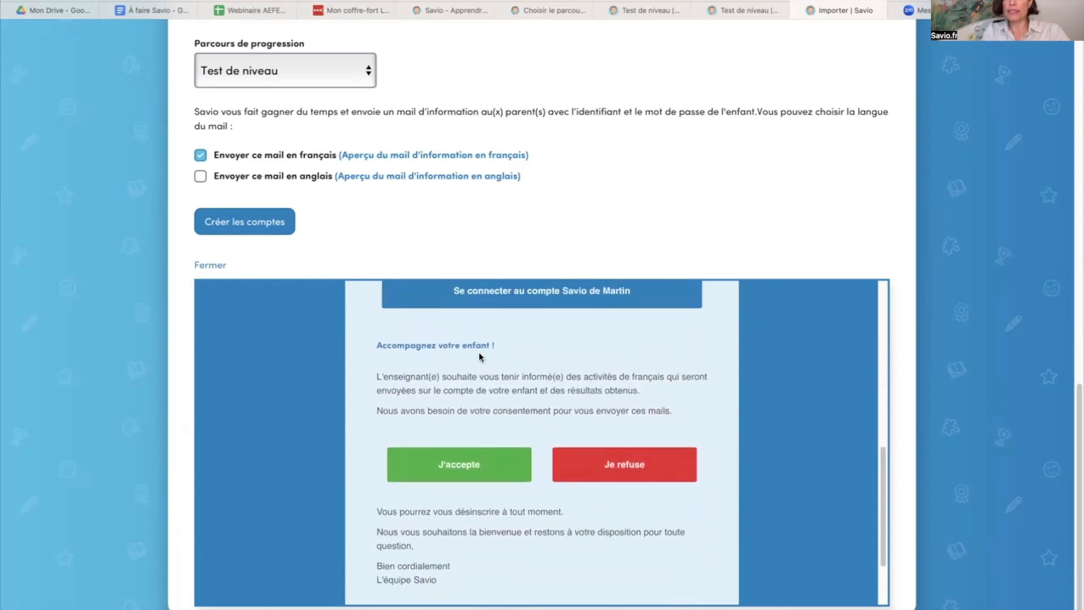
scroll(479, 356, "down", 2)
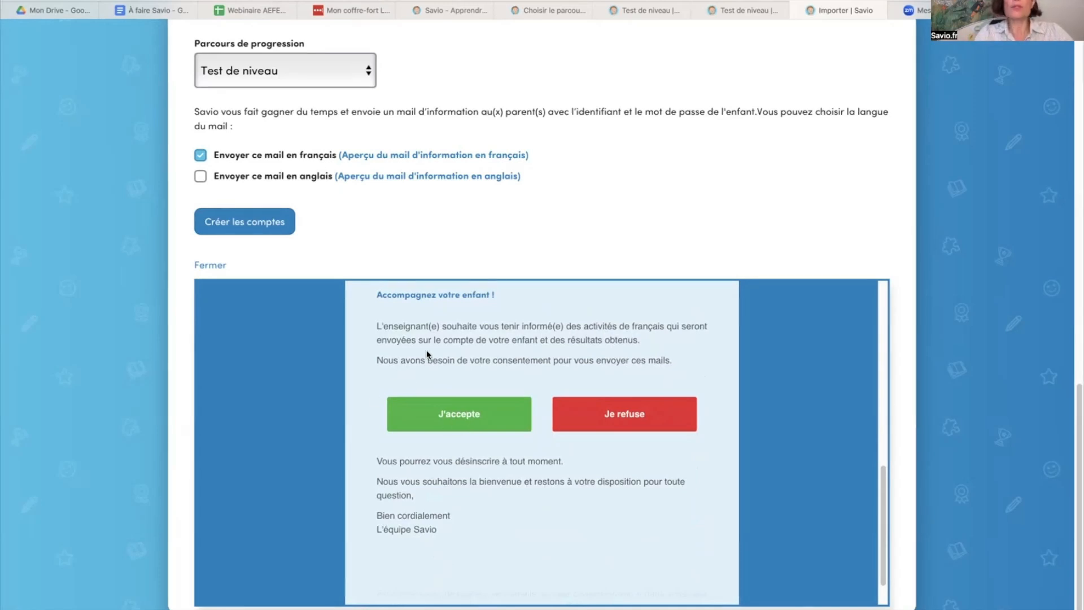
Create the imported students' accounts with the French parent email enabled and open the PDF list of their login details
left_click(271, 222)
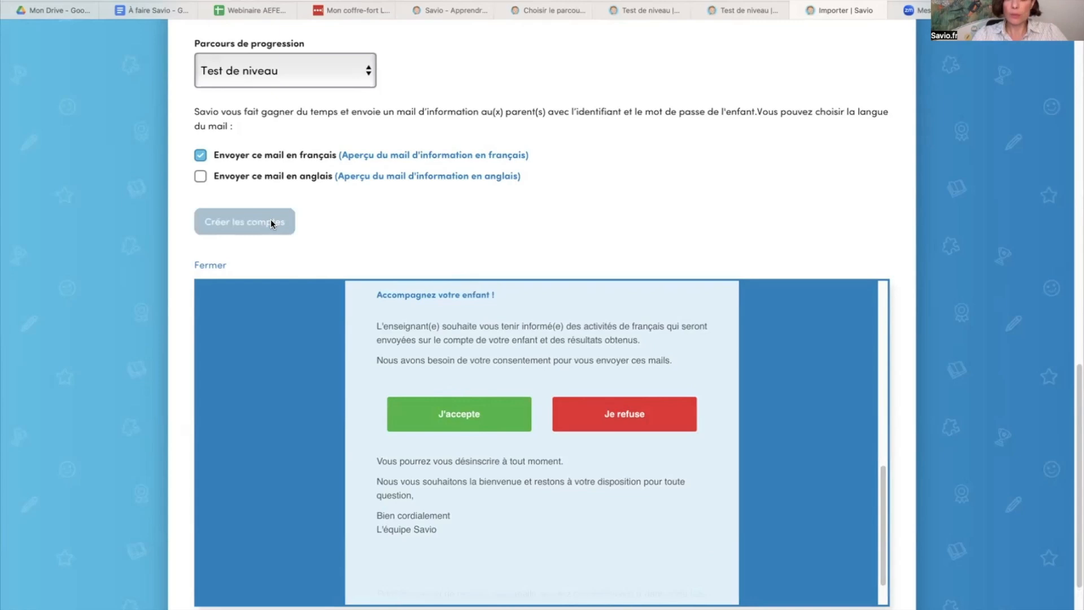
scroll(271, 223, "down", 7)
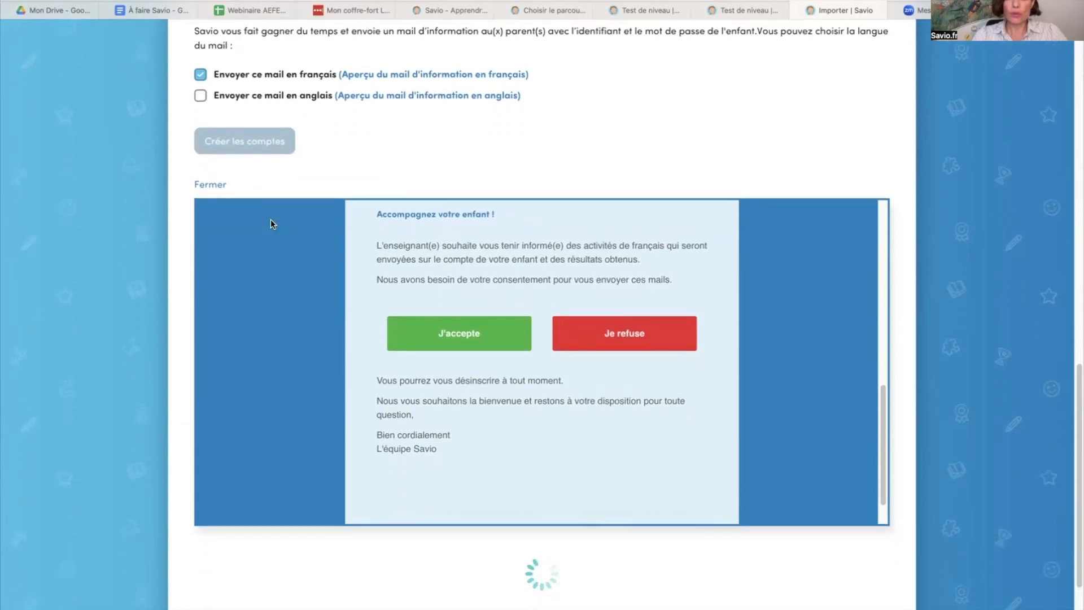
scroll(360, 267, "up", 9)
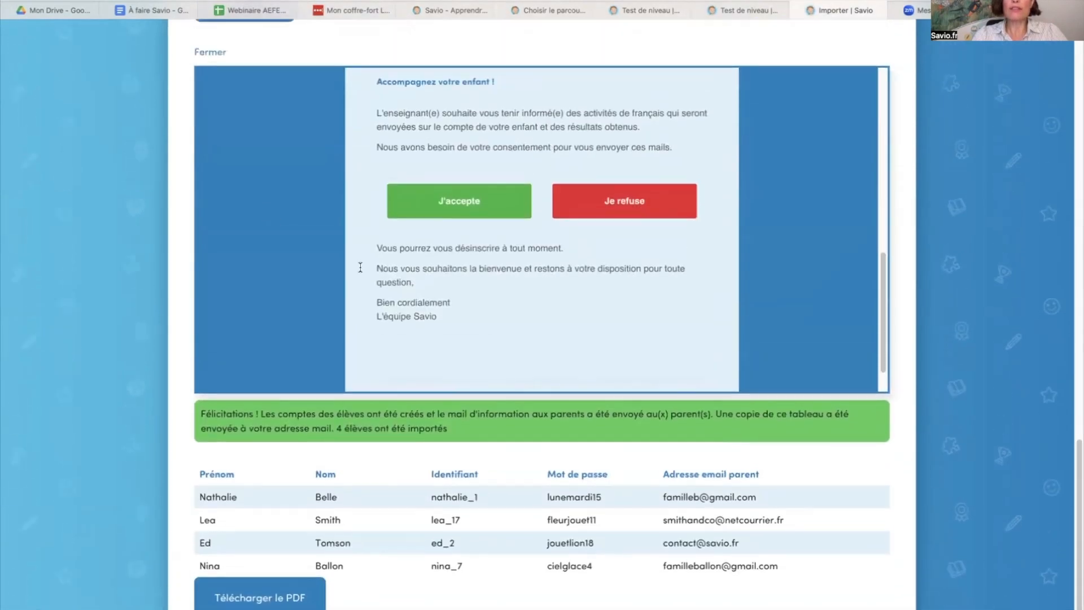
scroll(357, 277, "down", 7)
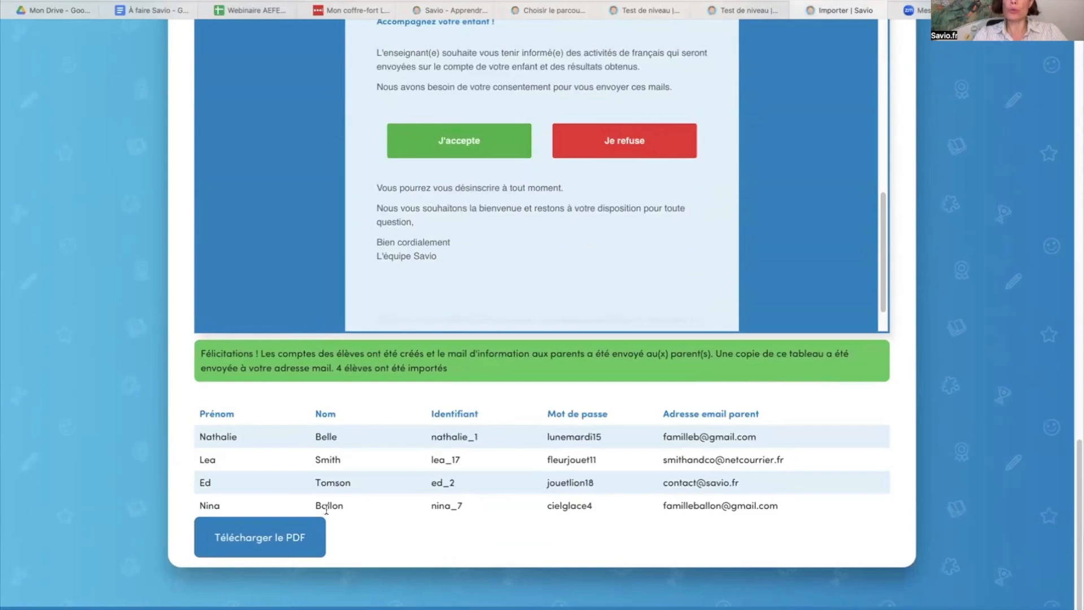
left_click(288, 533)
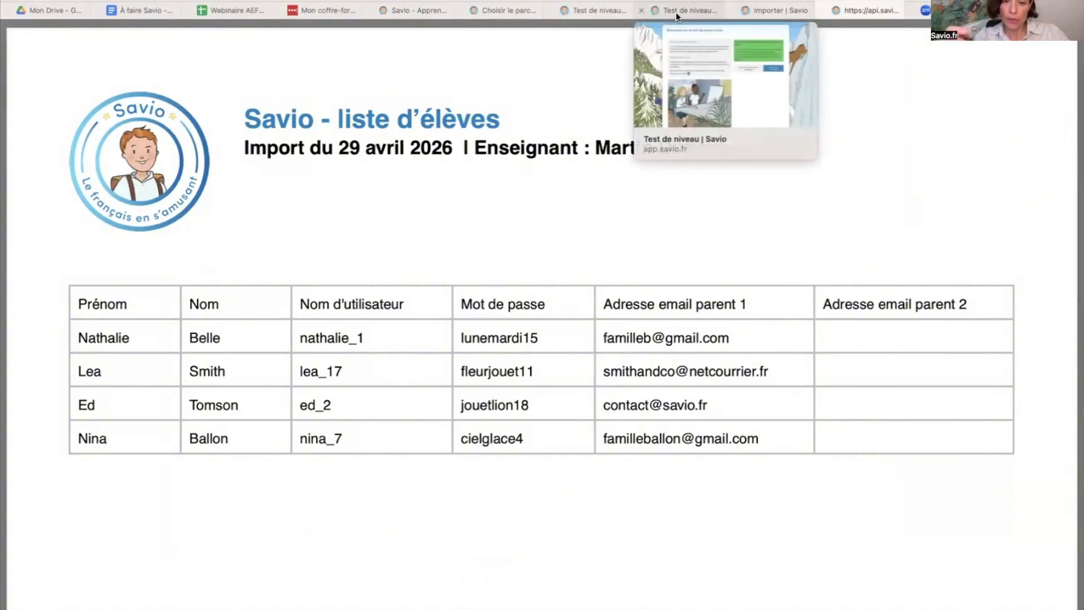
Return to the other Savio session and sign in to the teacher account to reach the student overview
mouse_move(606, 10)
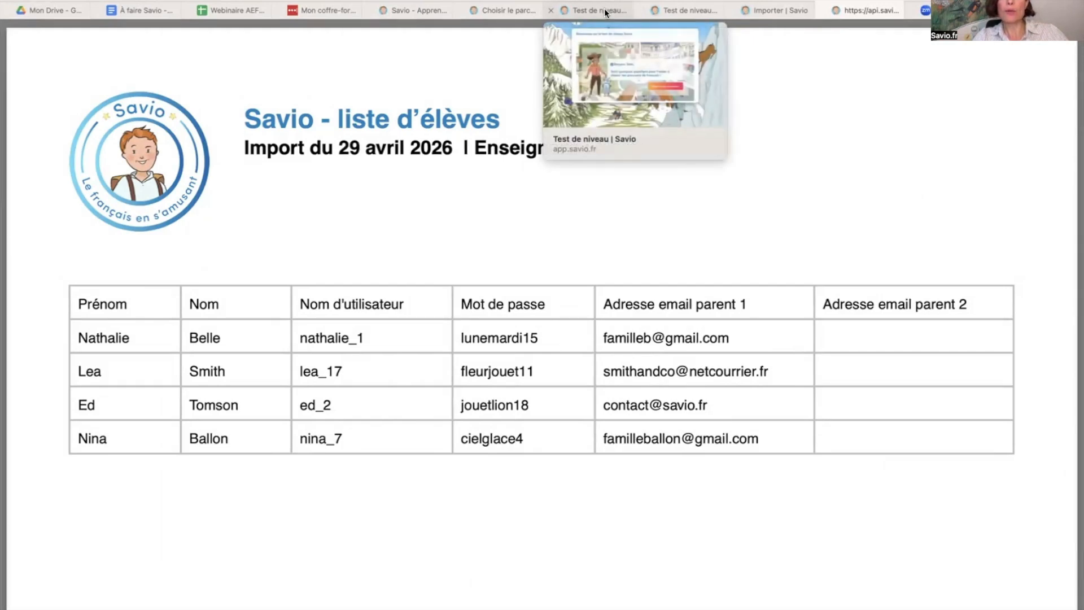
left_click(604, 8)
scroll(649, 42, "up", 2)
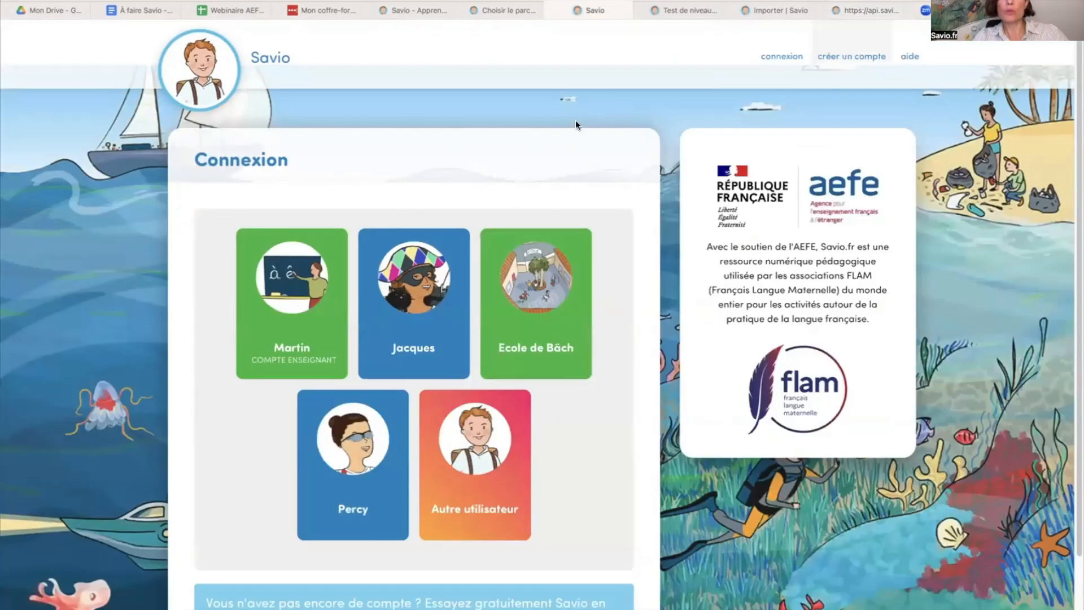
left_click(315, 321)
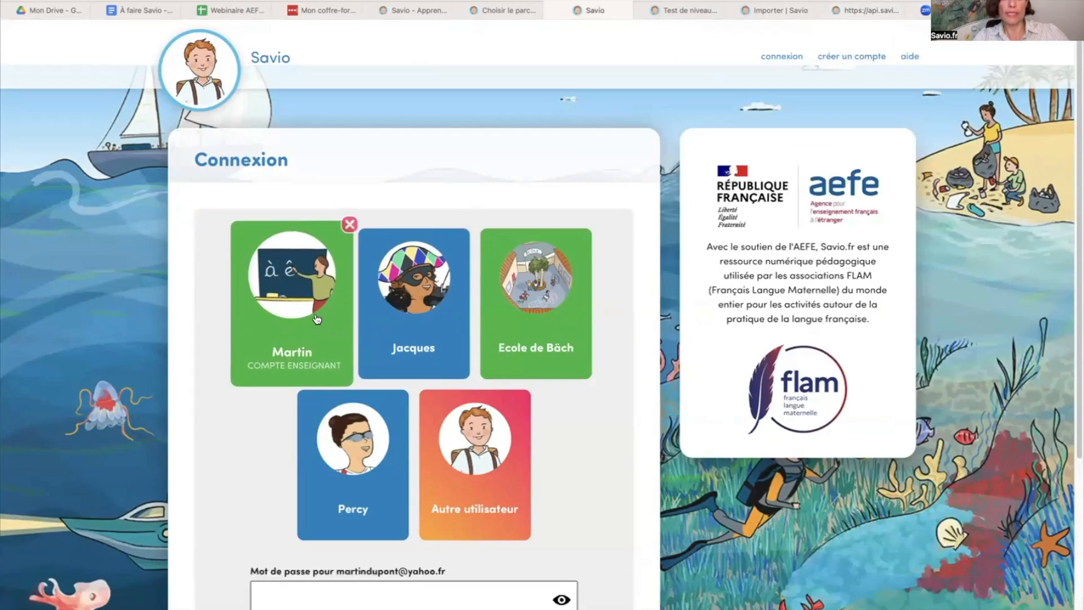
scroll(316, 321, "down", 5)
left_click(344, 331)
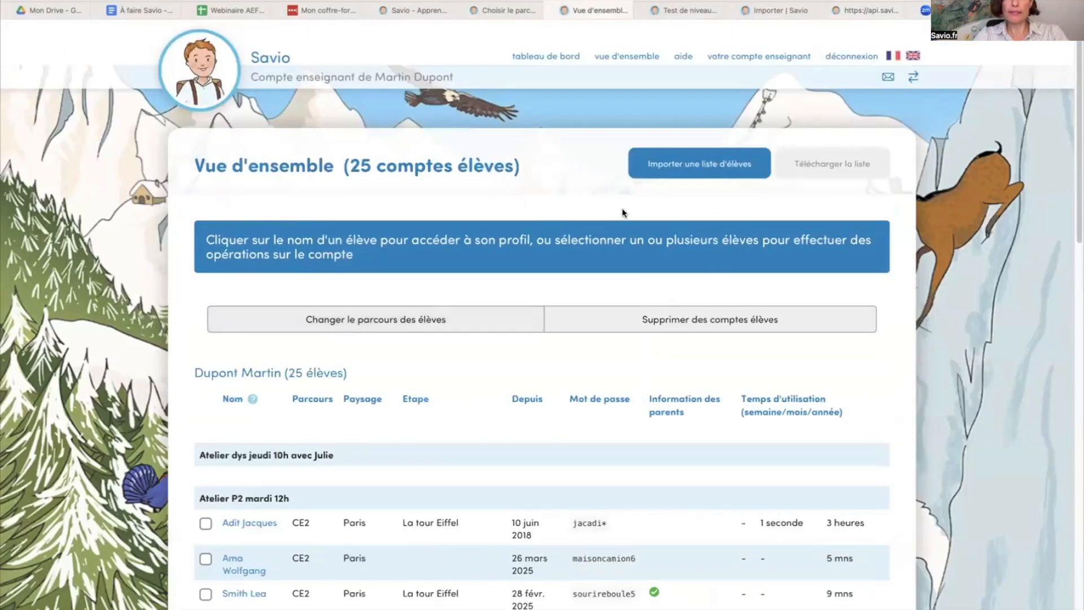
Consult the imported student list, then open its first student's profile from the overview and review the parent contact and Parcours sections
left_click(874, 8)
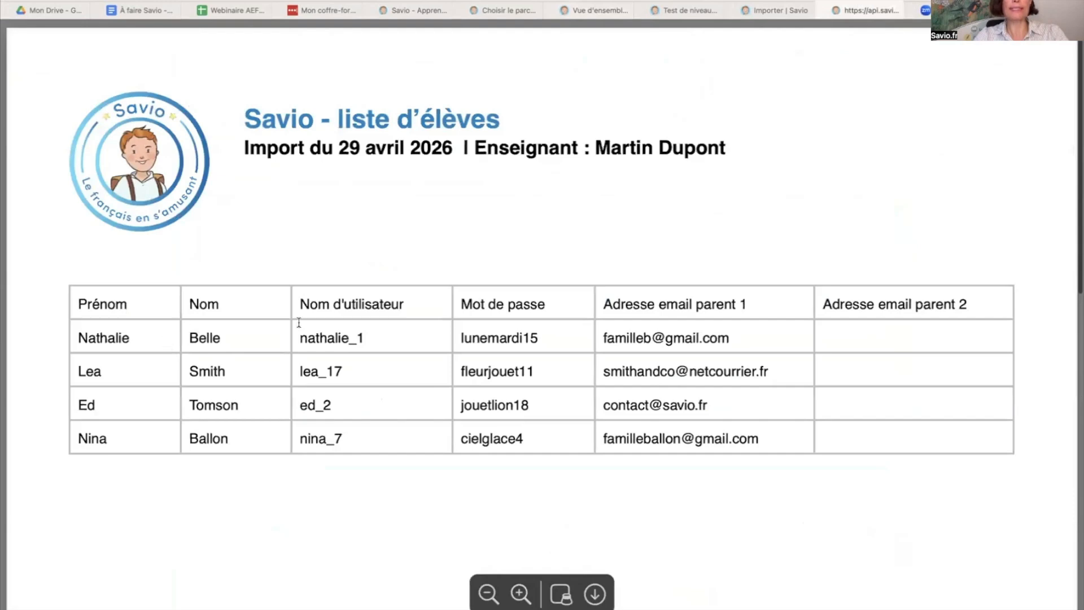
left_click(596, 10)
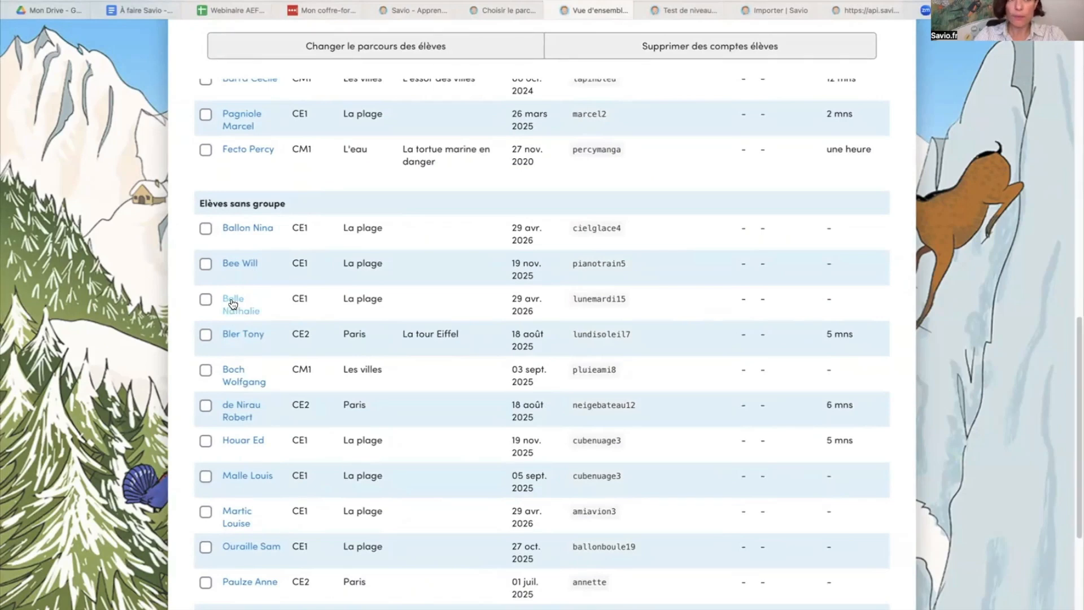
left_click(232, 303)
scroll(481, 371, "down", 4)
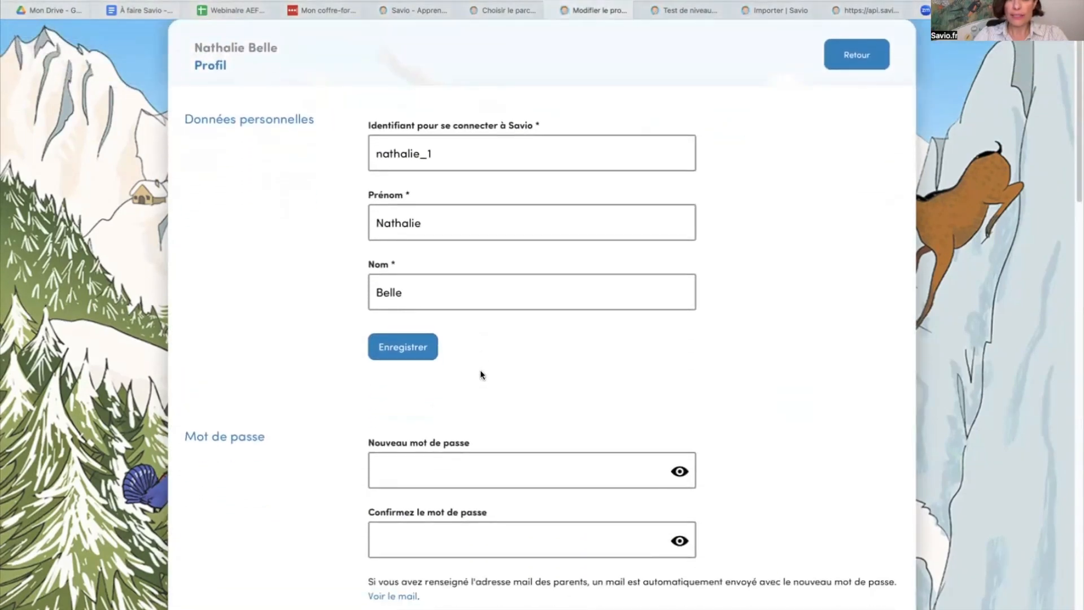
scroll(481, 373, "down", 7)
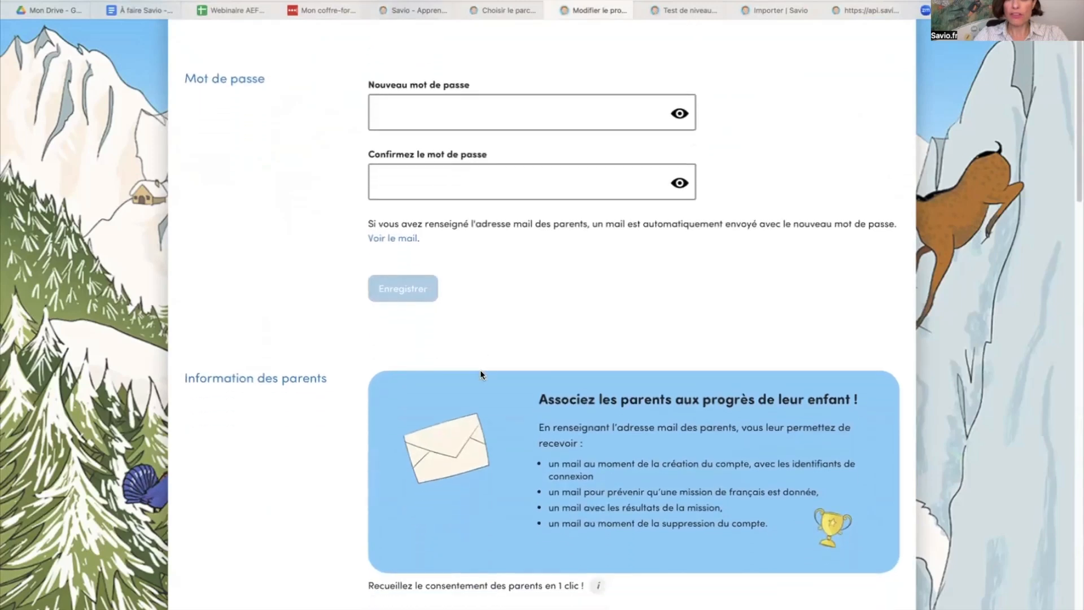
scroll(480, 373, "down", 3)
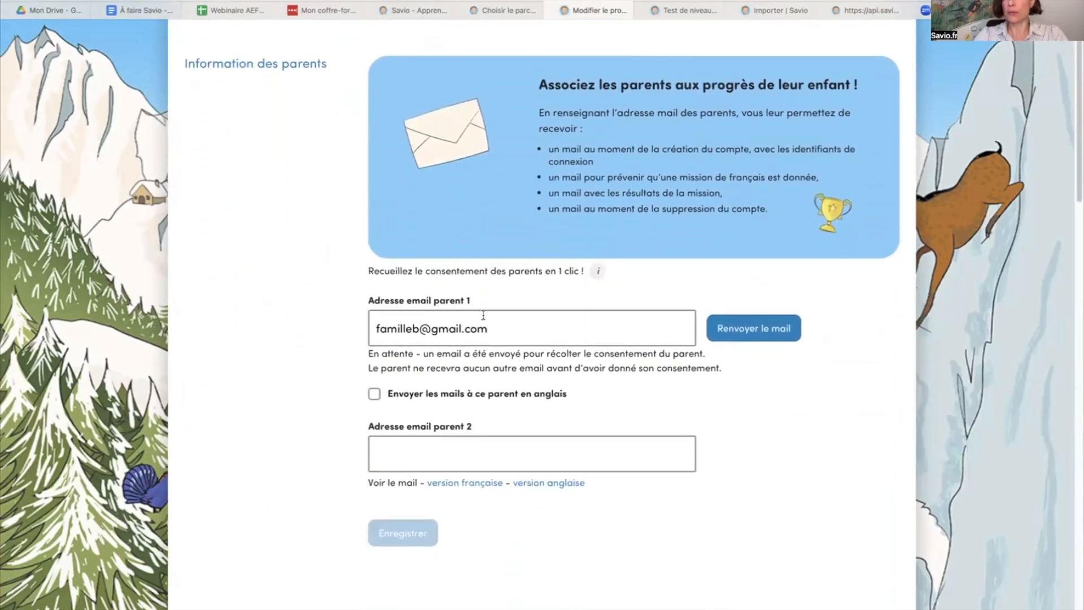
scroll(483, 318, "down", 2)
scroll(483, 319, "down", 4)
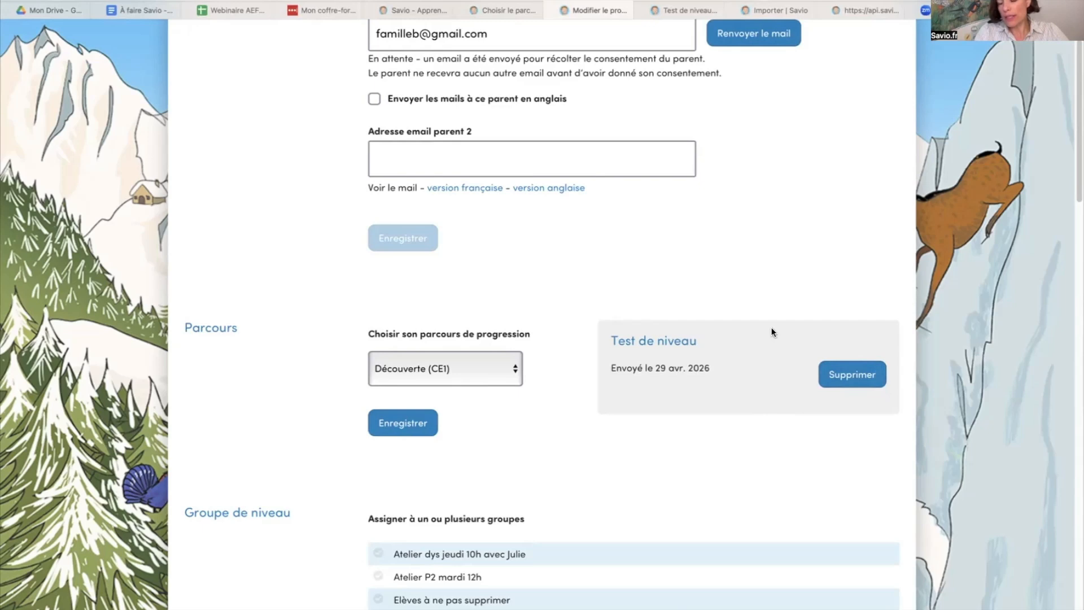
Delete the level test sent to this imported student, confirm the deletion, and review the option to assign it again
left_click(851, 374)
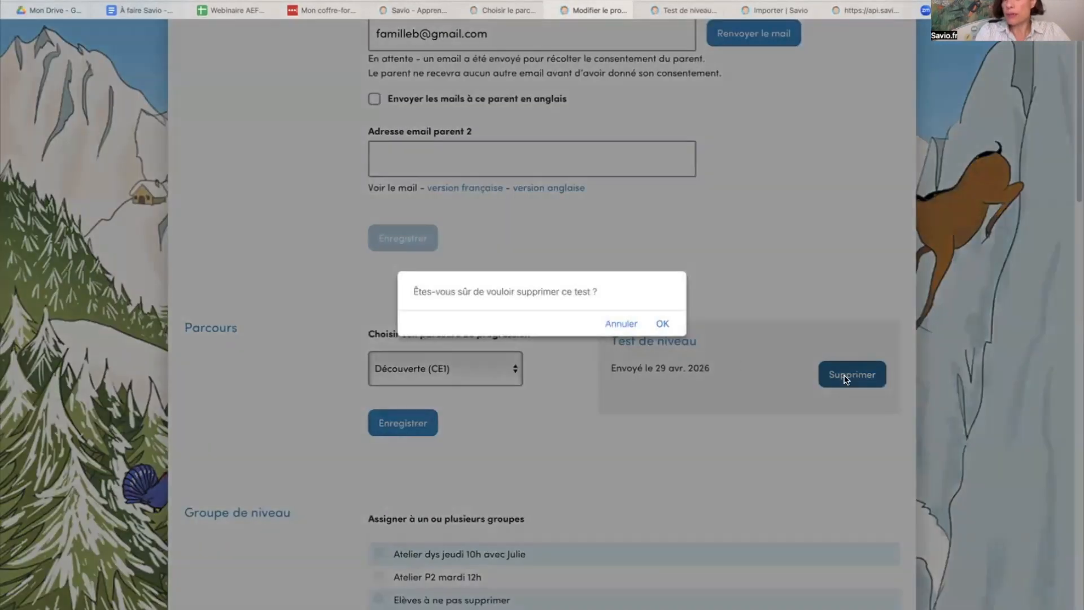
left_click(662, 324)
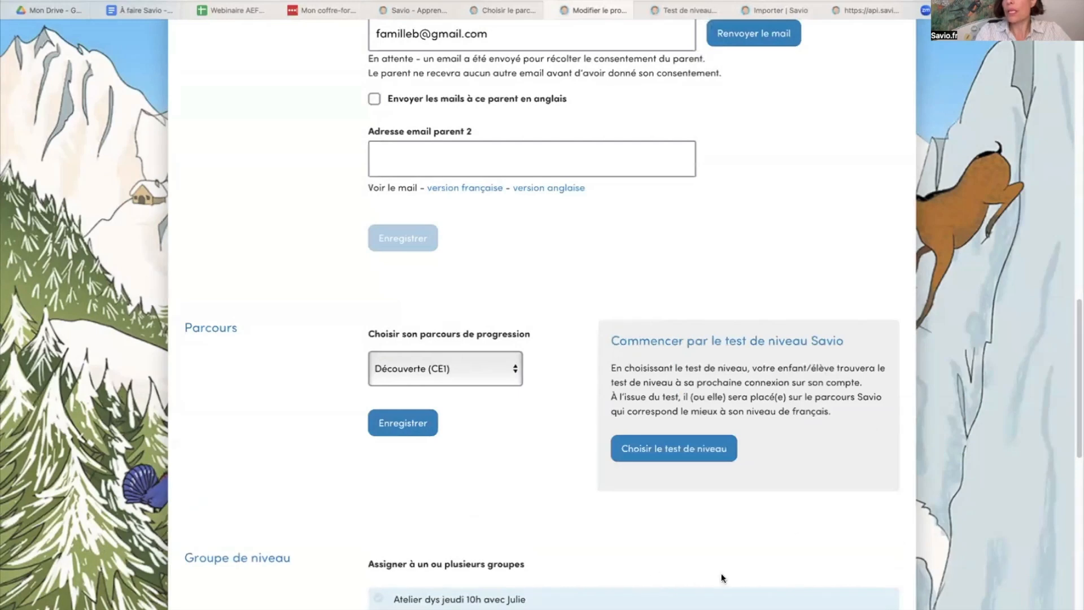
scroll(668, 451, "up", 1)
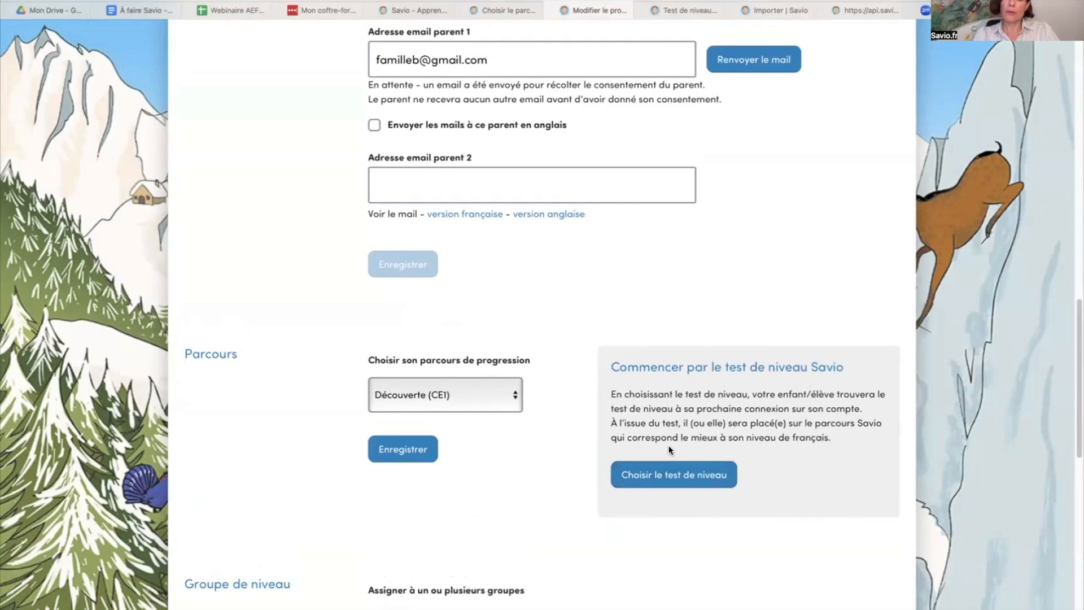
scroll(670, 450, "up", 1)
scroll(669, 451, "down", 1)
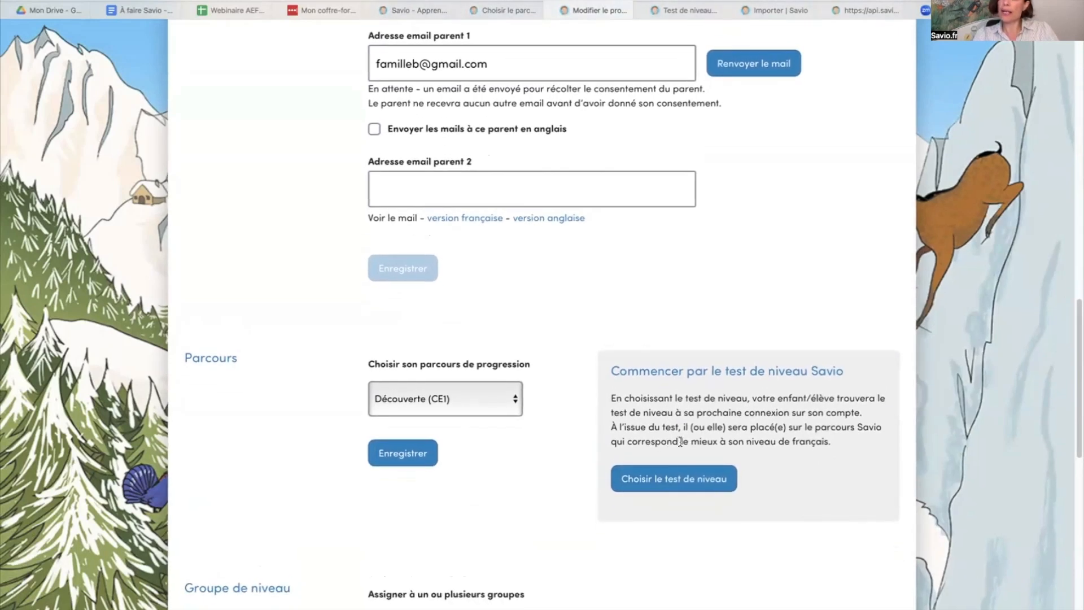
scroll(652, 426, "up", 2)
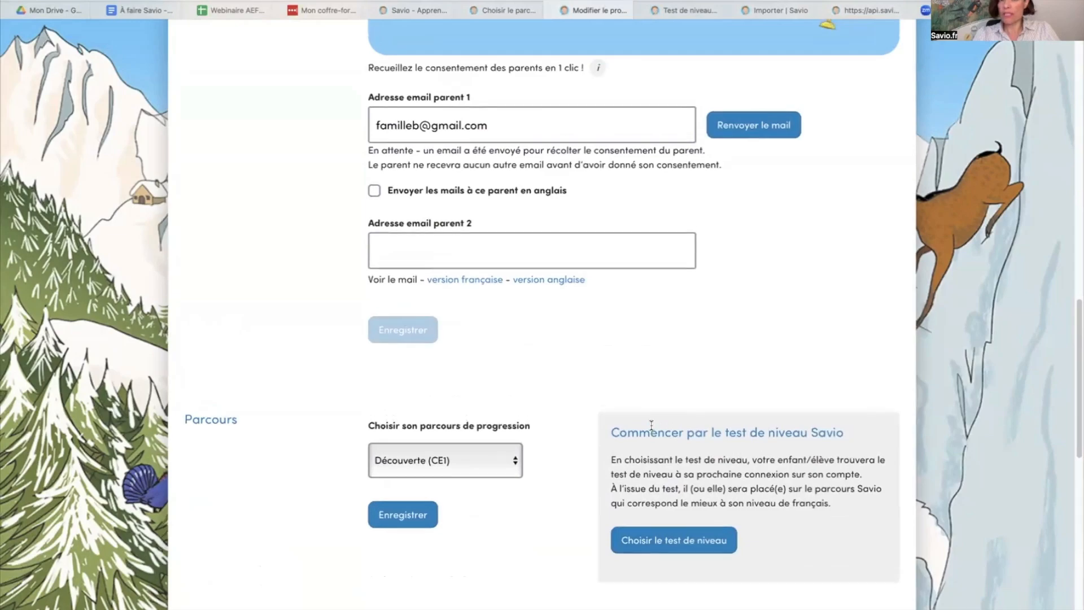
scroll(652, 425, "down", 1)
For another ungrouped student with no parent email, confirm deletion of the level test and assign the test again
scroll(651, 426, "up", 10)
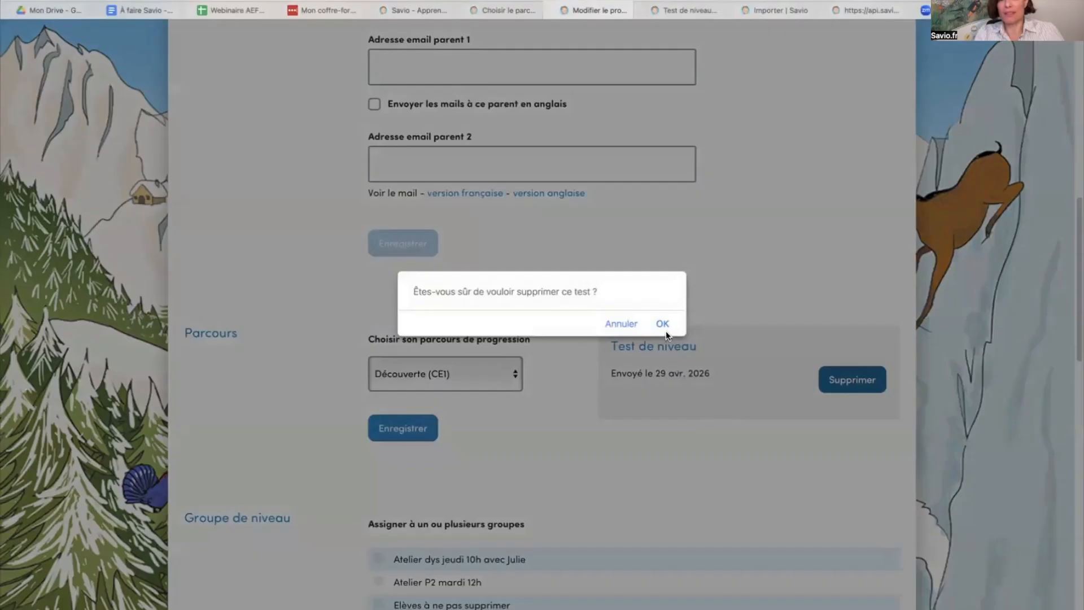
left_click(662, 323)
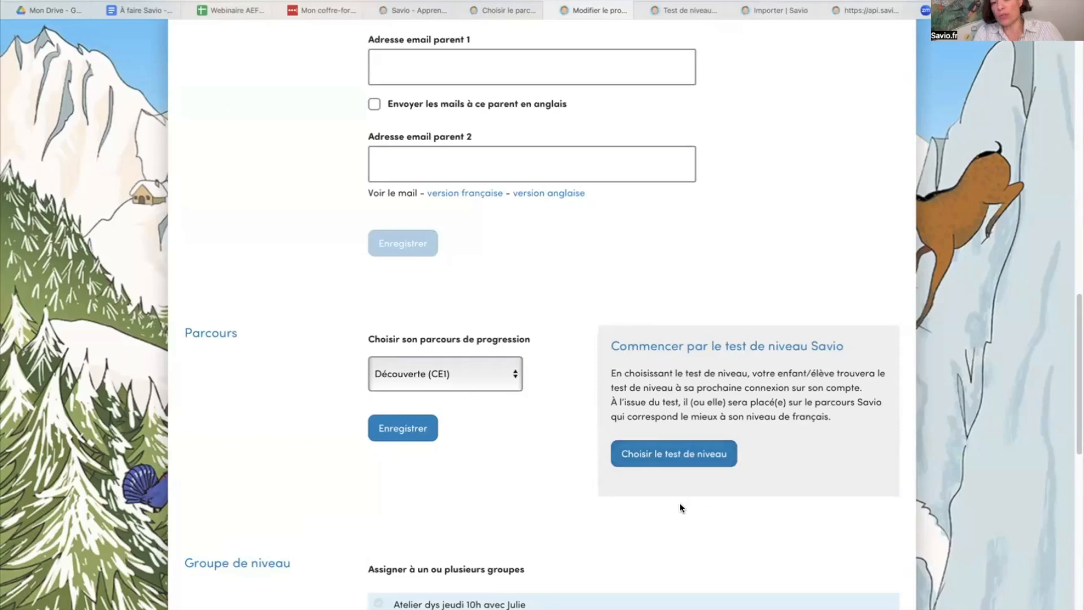
left_click(684, 454)
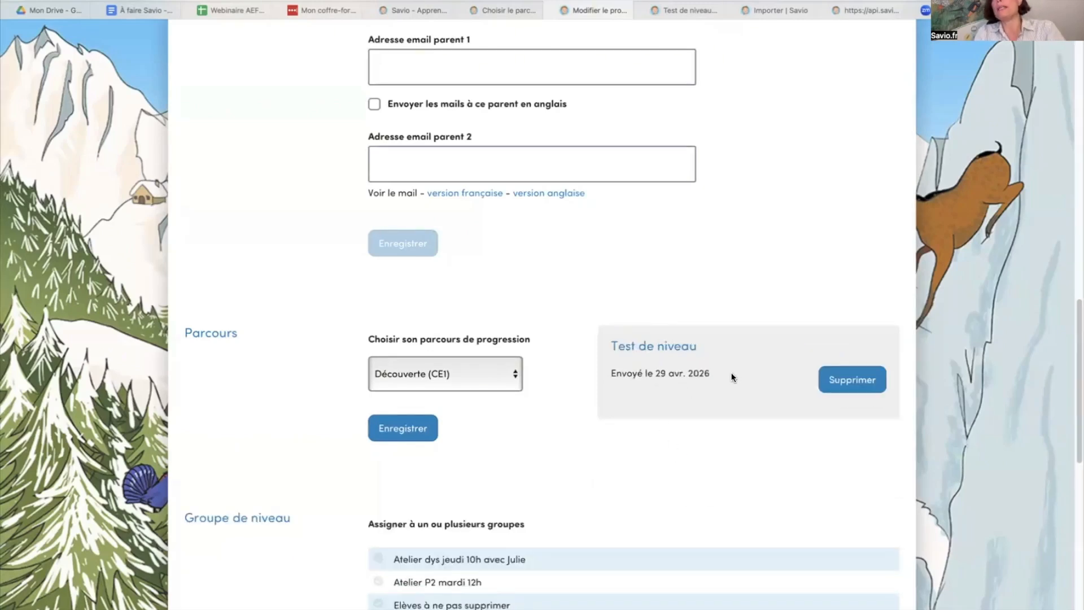
Return to the student overview, open the first student's profile in Atelier P2 mardi 12h, and examine the level test history and results
scroll(730, 371, "up", 15)
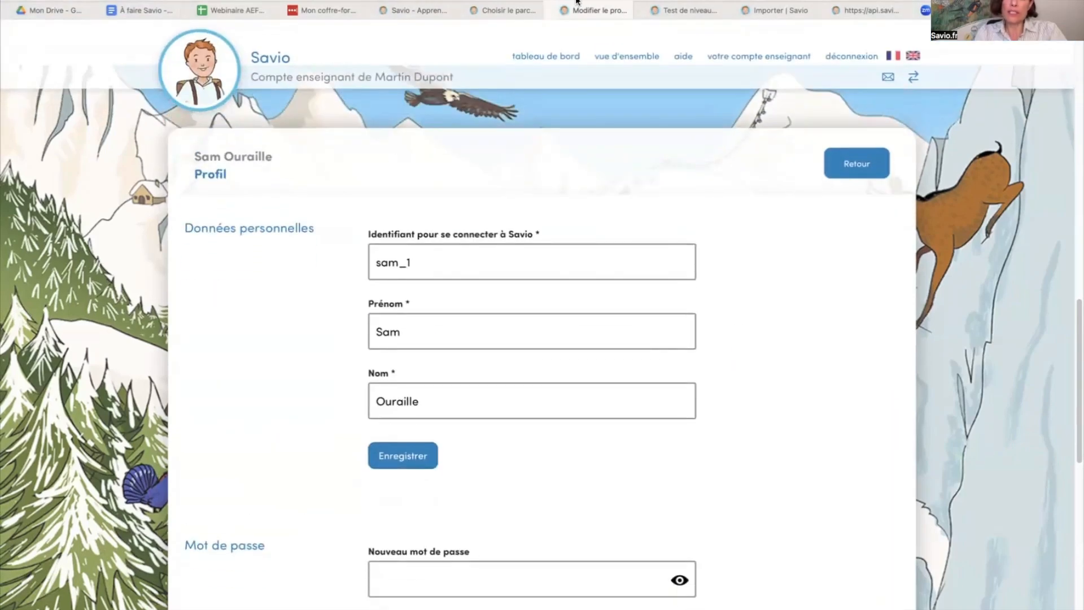
left_click(621, 55)
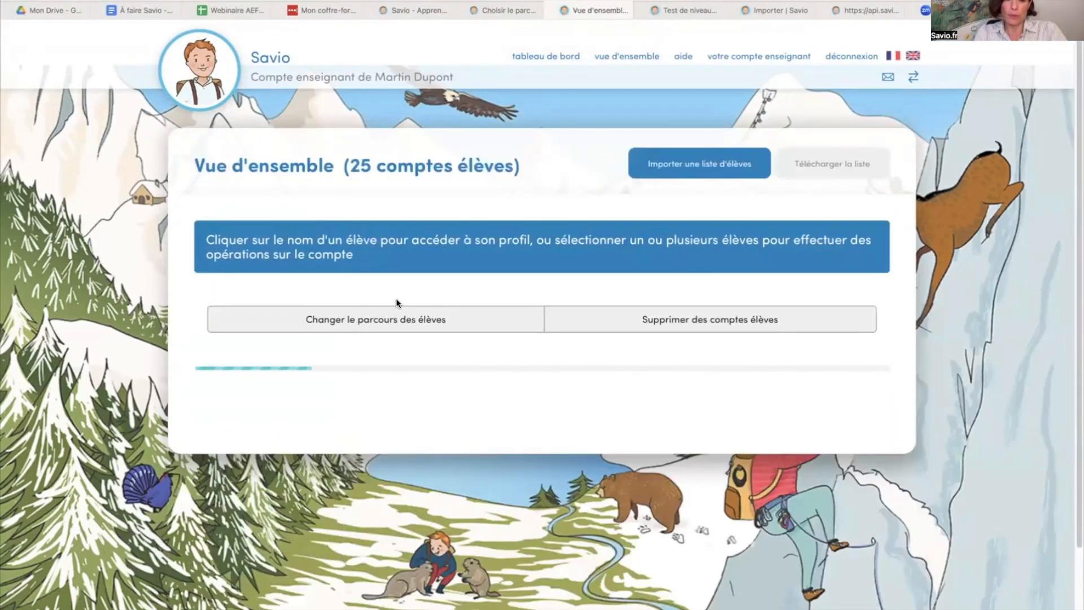
scroll(396, 301, "down", 2)
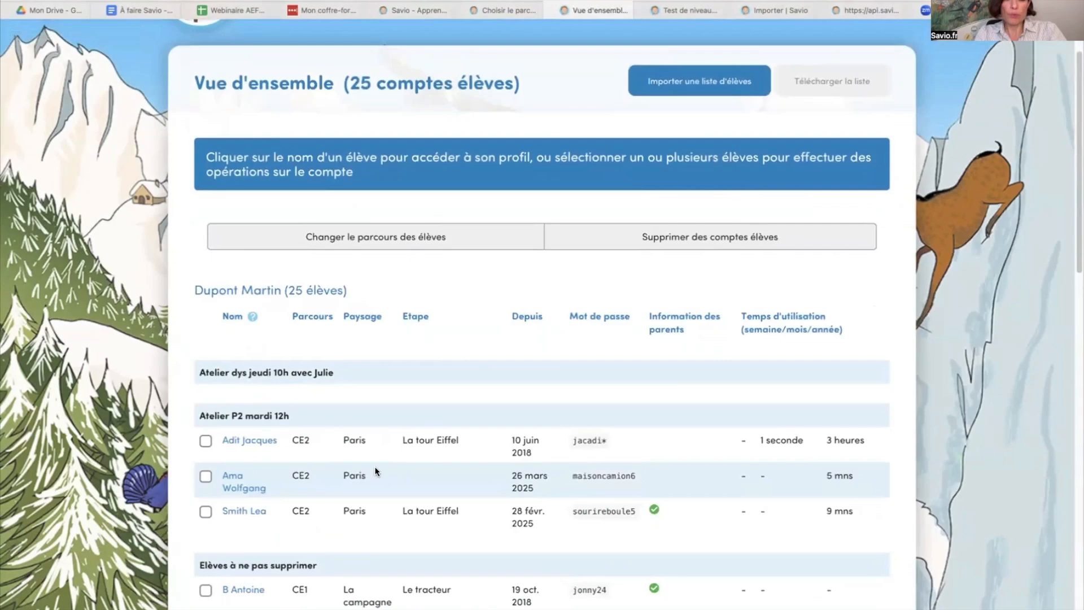
left_click(257, 447)
scroll(472, 423, "down", 15)
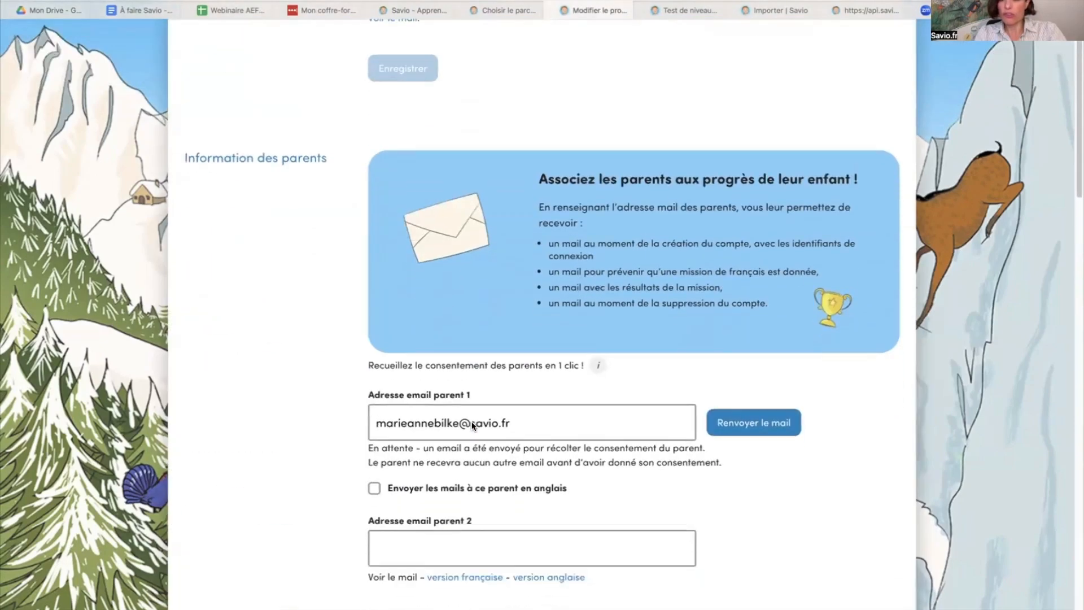
scroll(472, 426, "down", 1)
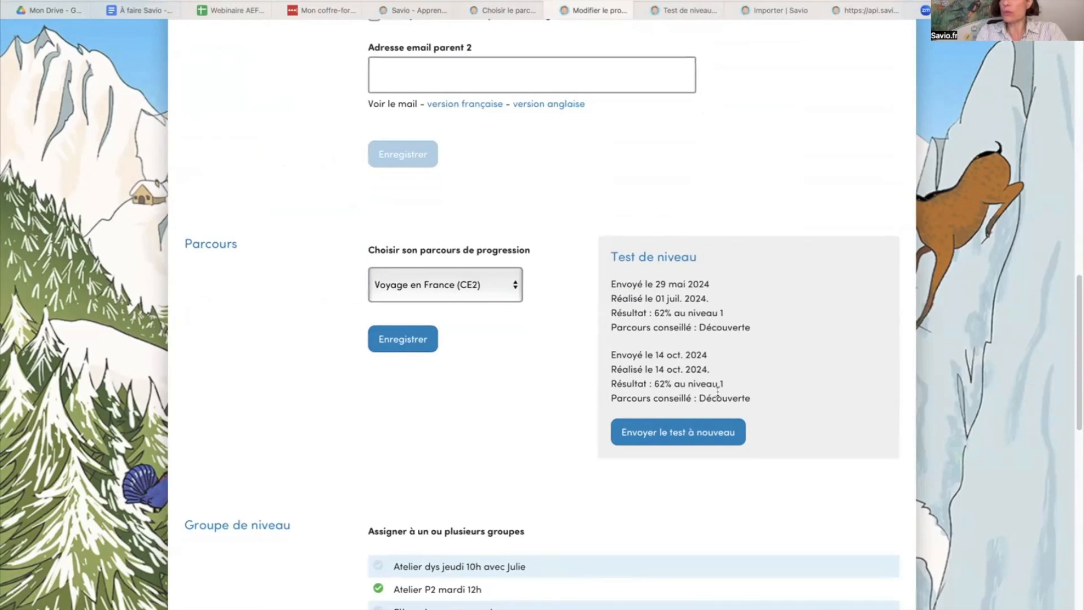
scroll(718, 391, "down", 3)
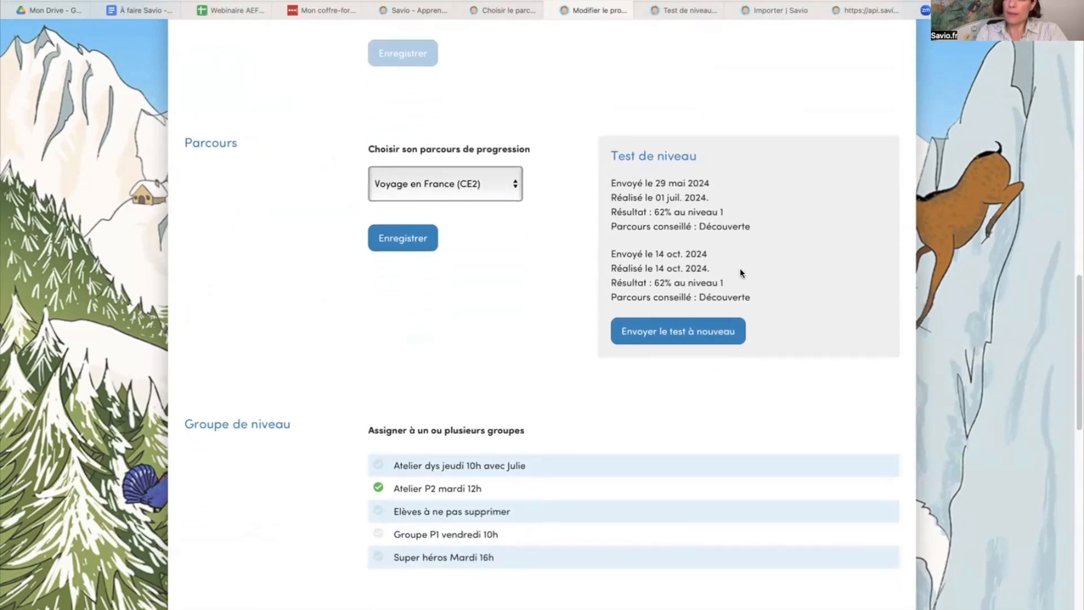
scroll(740, 268, "up", 1)
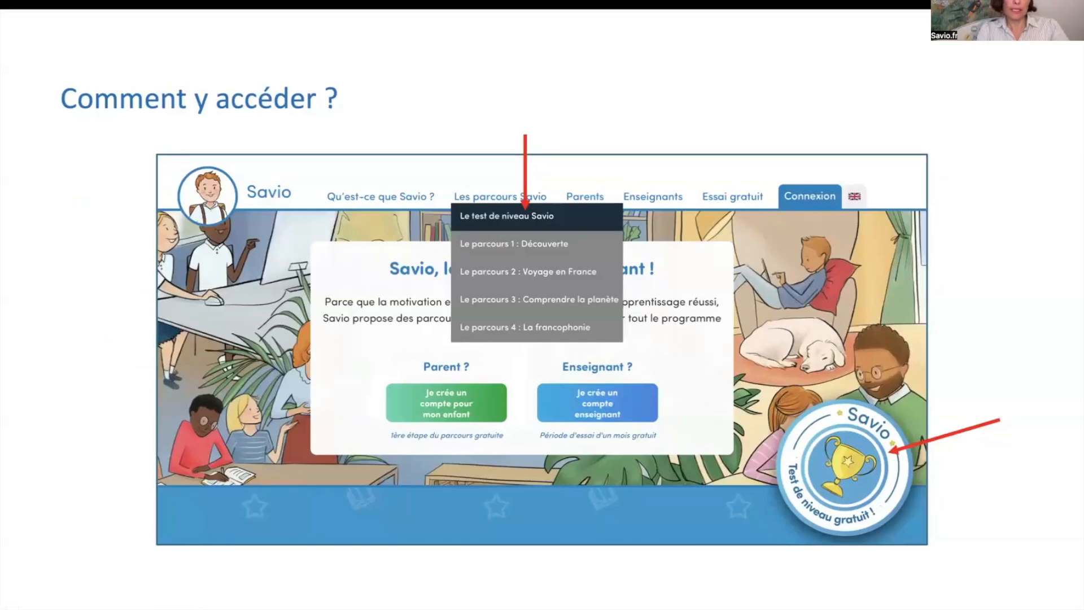
key("Right")
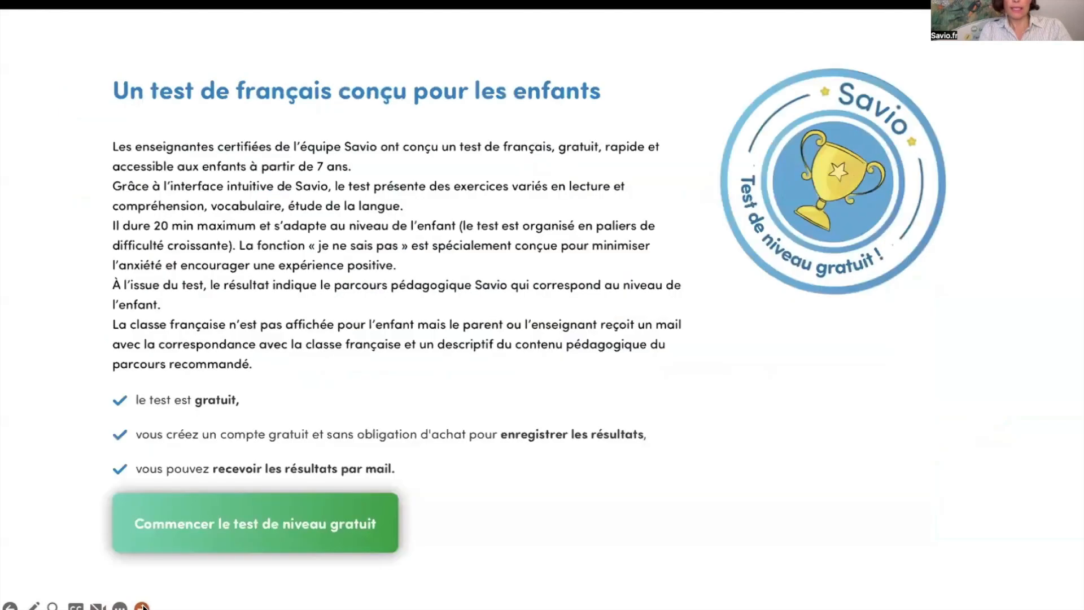
key("Right")
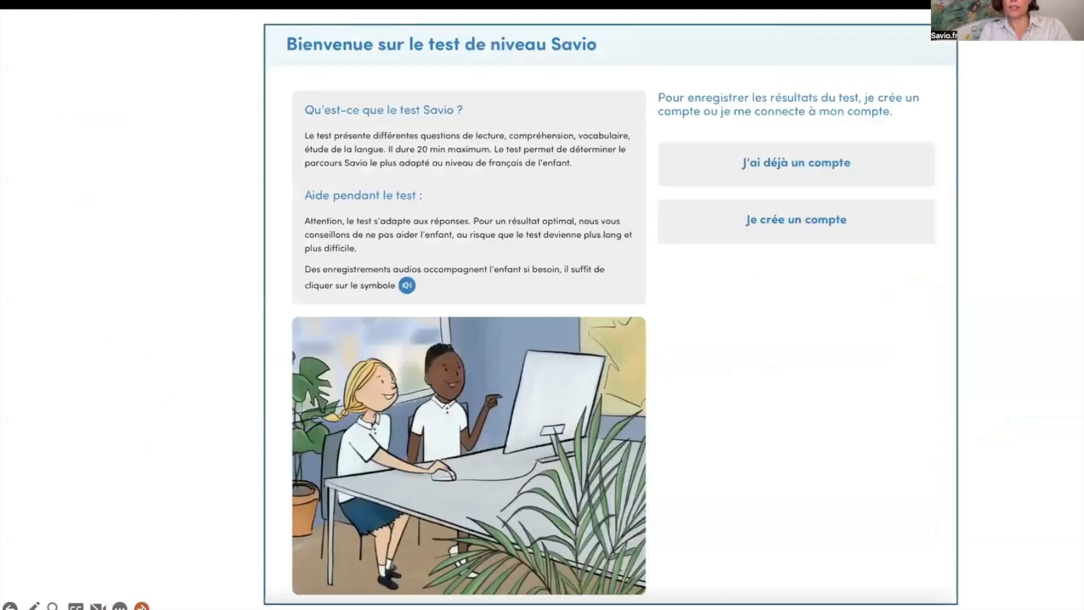
key("Right")
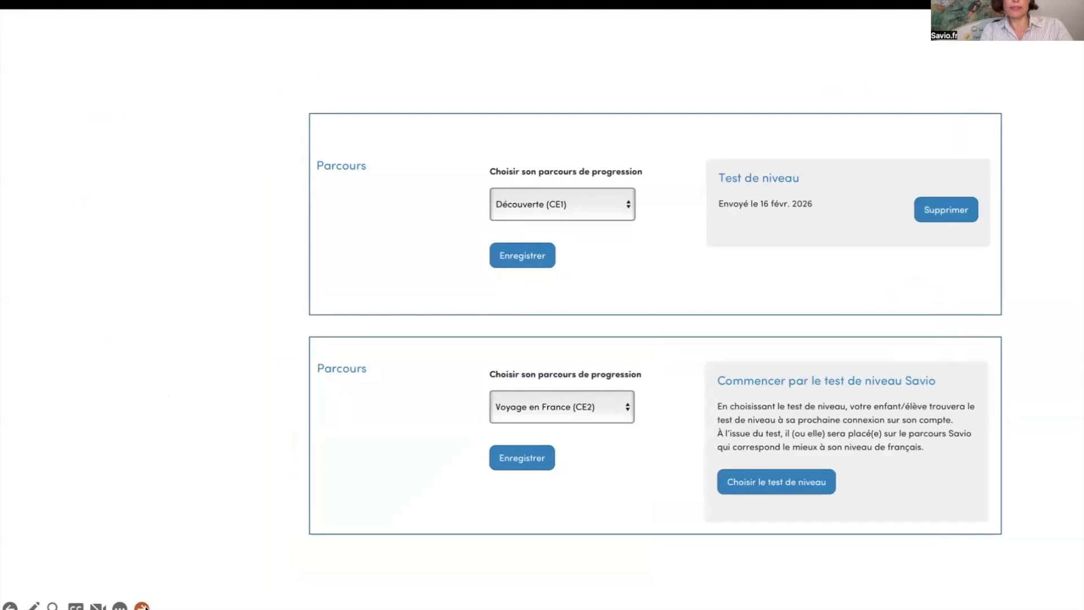
key("Right")
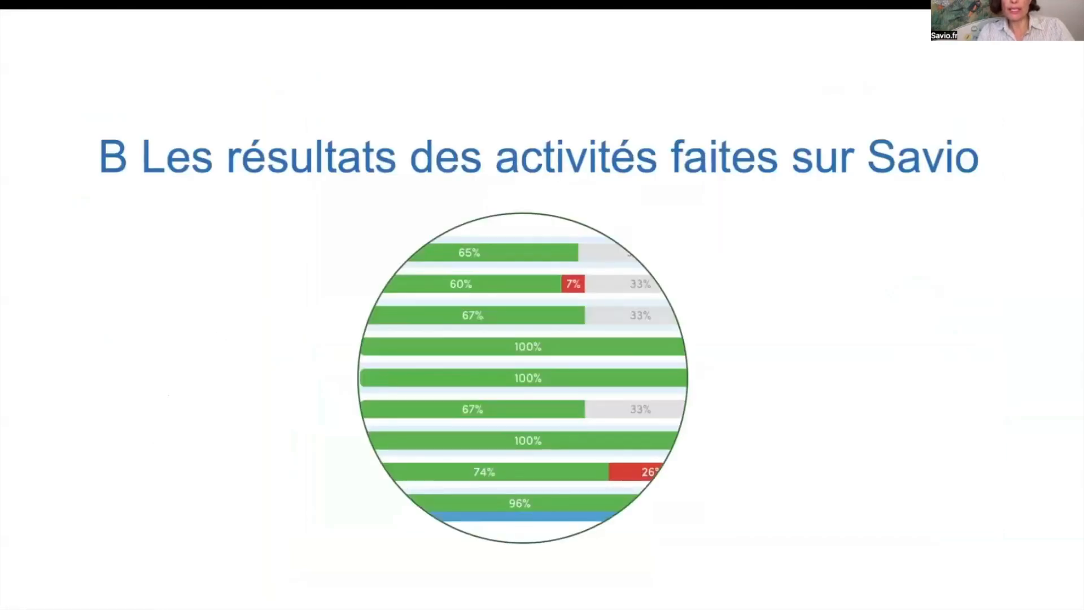
Return from the slides to Savio, list the results by student, and open a student's detailed Comprendre la planète (CM1) results
key("alt+Tab")
left_click(567, 56)
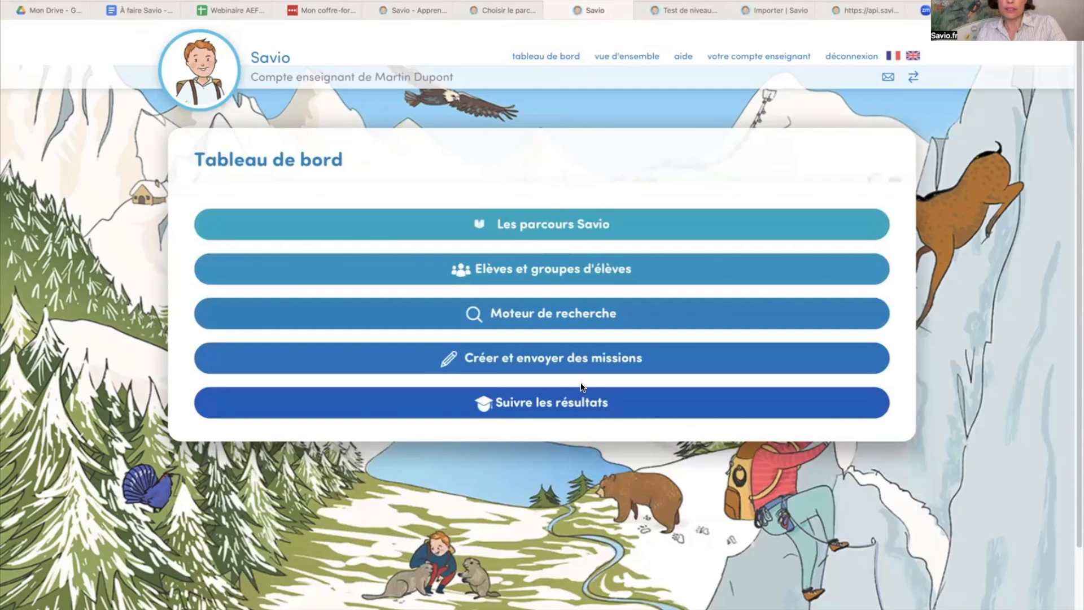
left_click(577, 406)
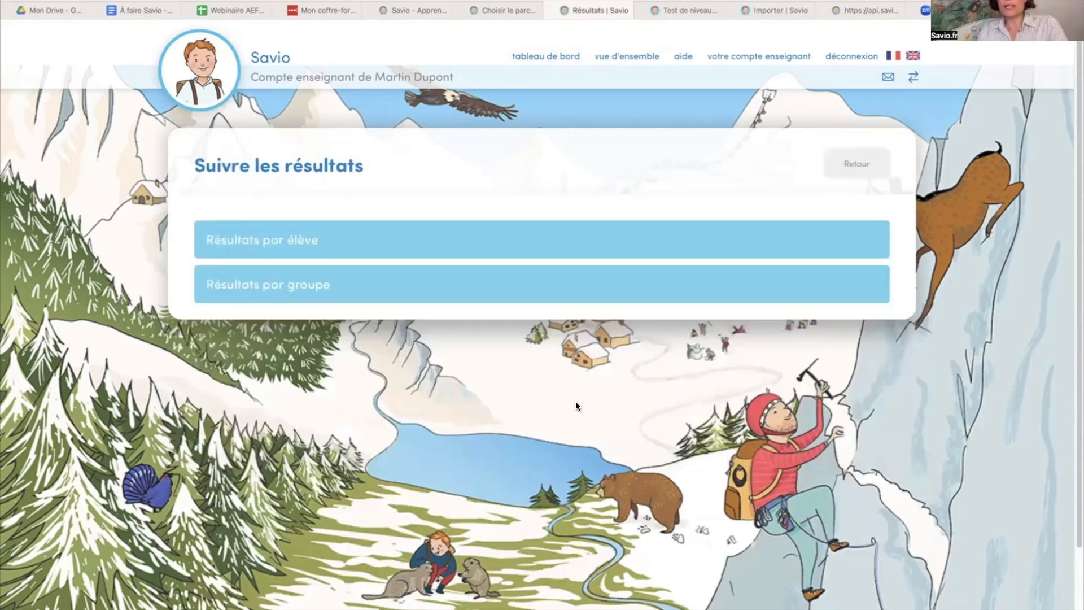
left_click(287, 244)
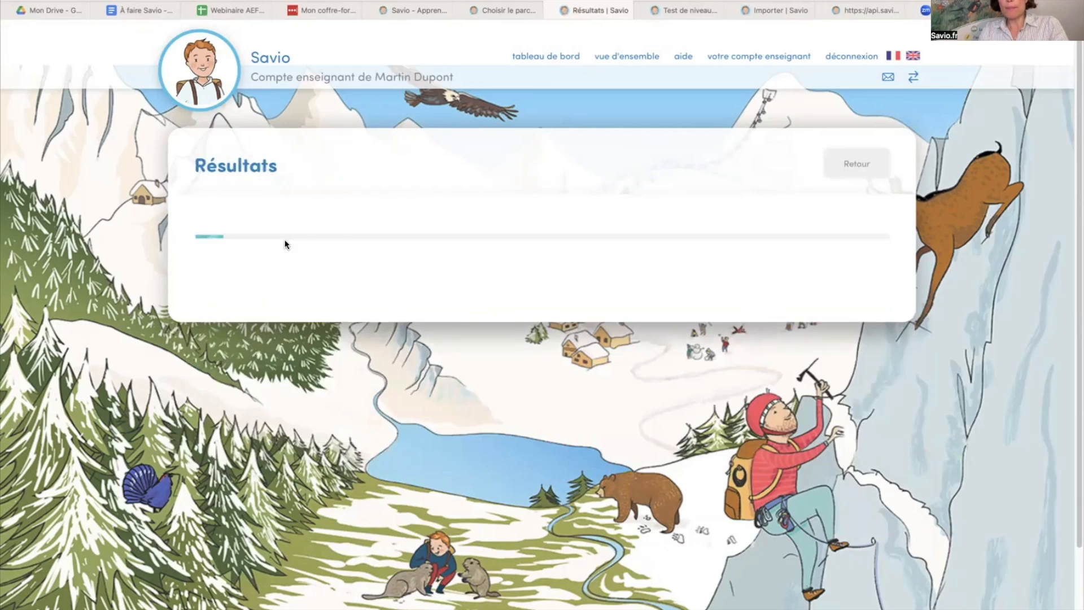
scroll(283, 239, "down", 2)
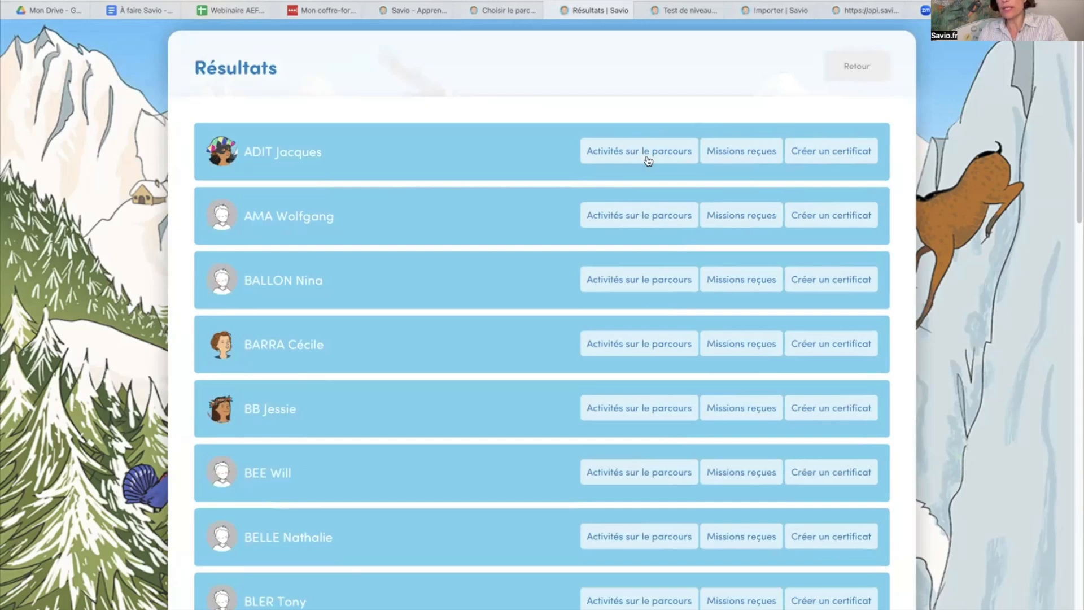
scroll(290, 310, "down", 3)
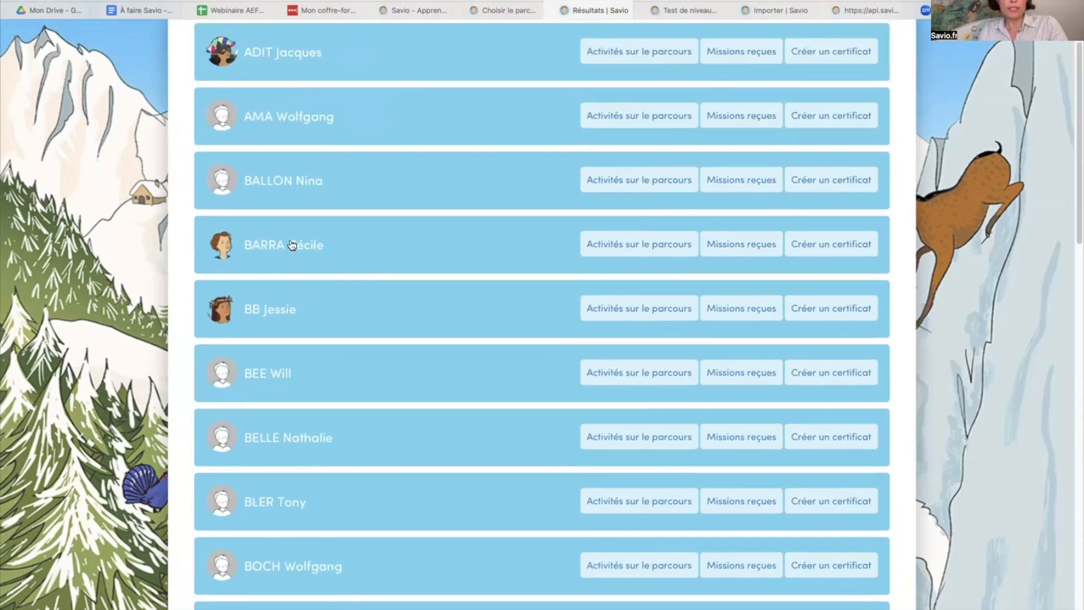
scroll(292, 245, "down", 5)
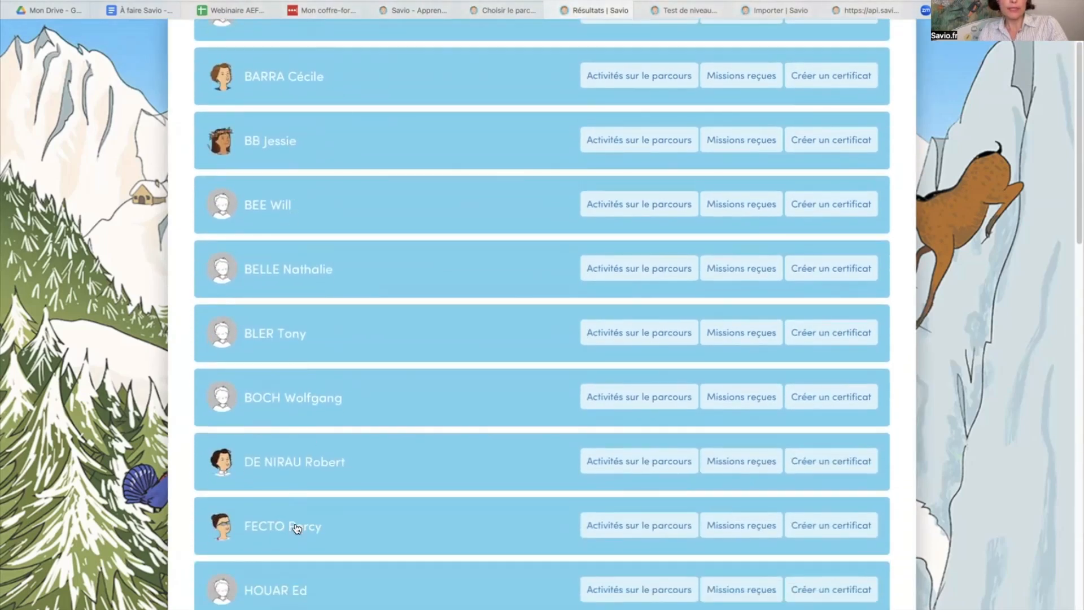
left_click(296, 528)
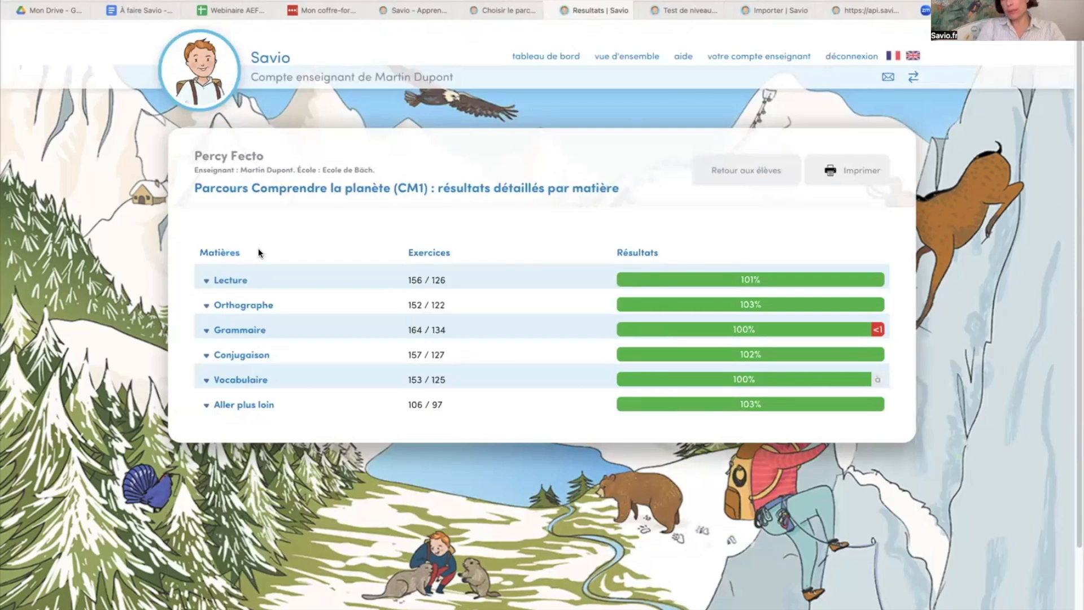
Open the Lecture results of this student and review the exercises and scores for each notion
left_click(231, 280)
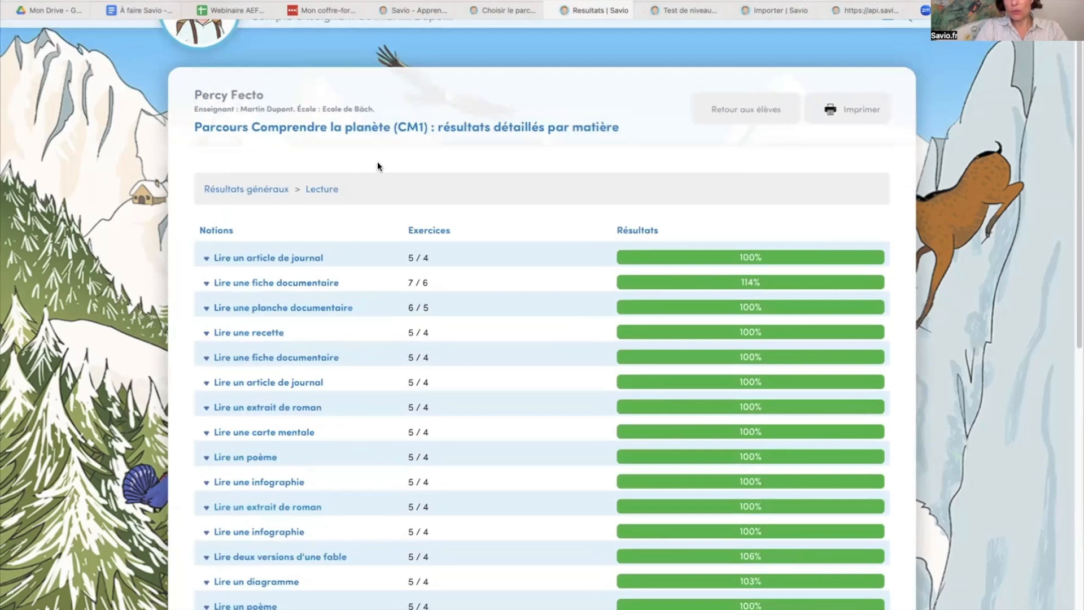
scroll(303, 331, "down", 2)
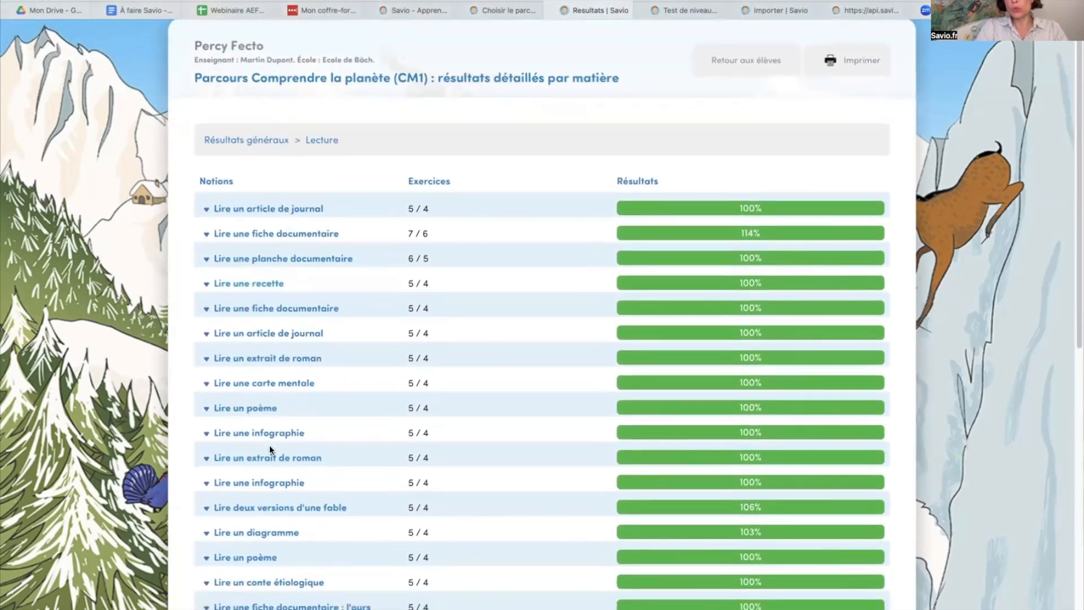
scroll(269, 446, "down", 10)
scroll(269, 445, "down", 5)
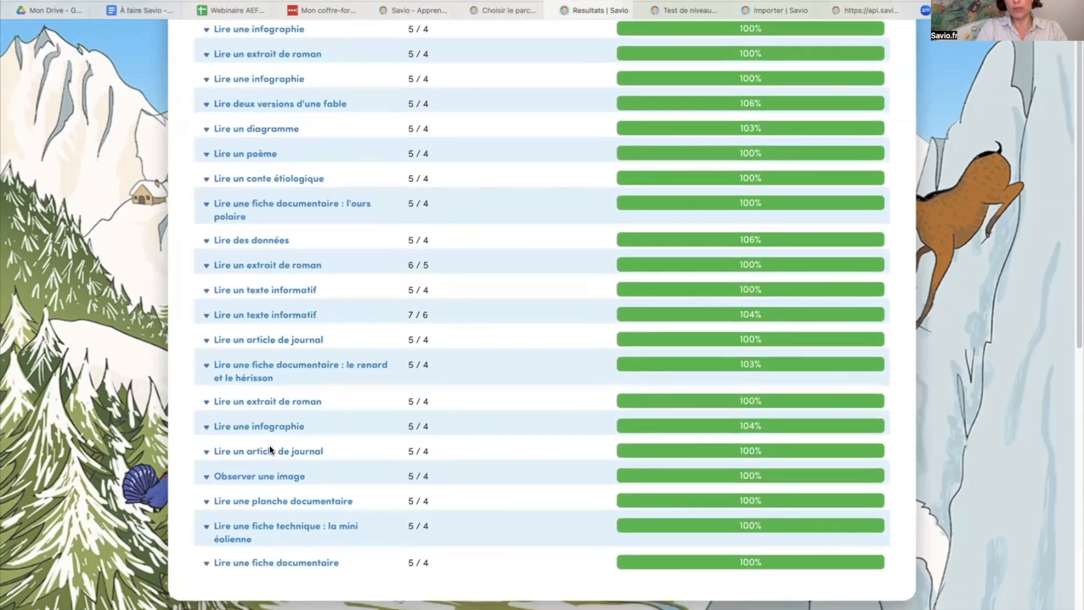
scroll(276, 330, "up", 12)
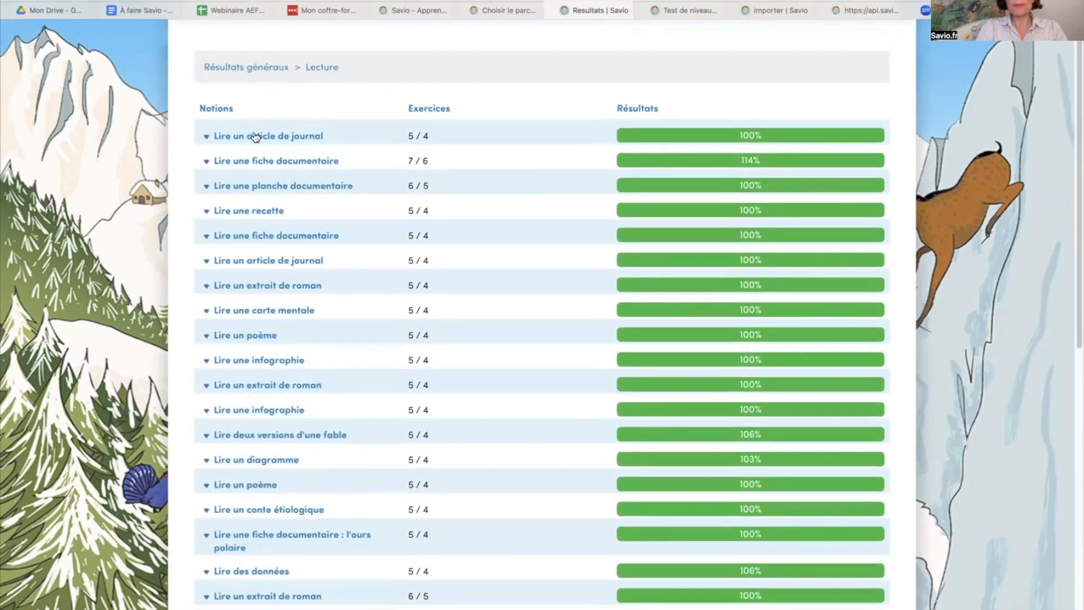
Review the student's Conjugaison results, then open the exercise details for Conjuguer les verbes en -cer et -ger au présent
left_click(266, 67)
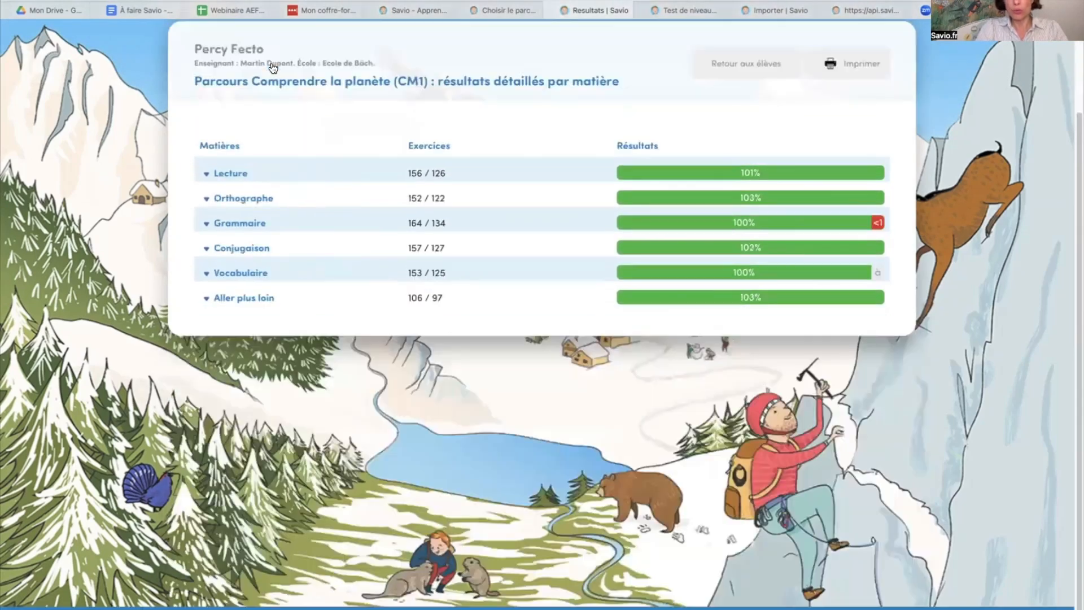
left_click(227, 250)
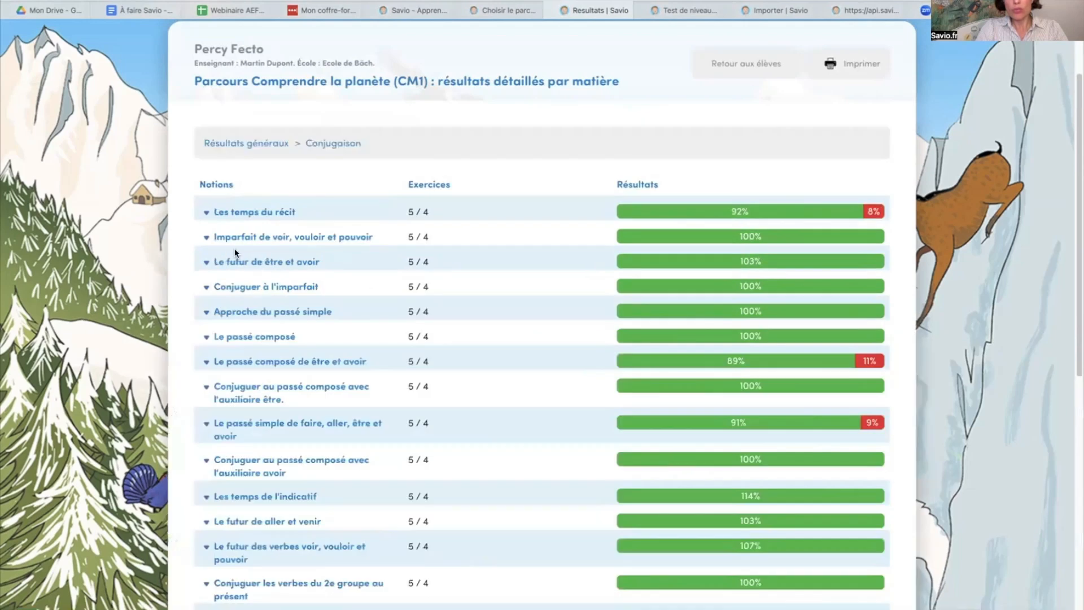
scroll(289, 322, "down", 3)
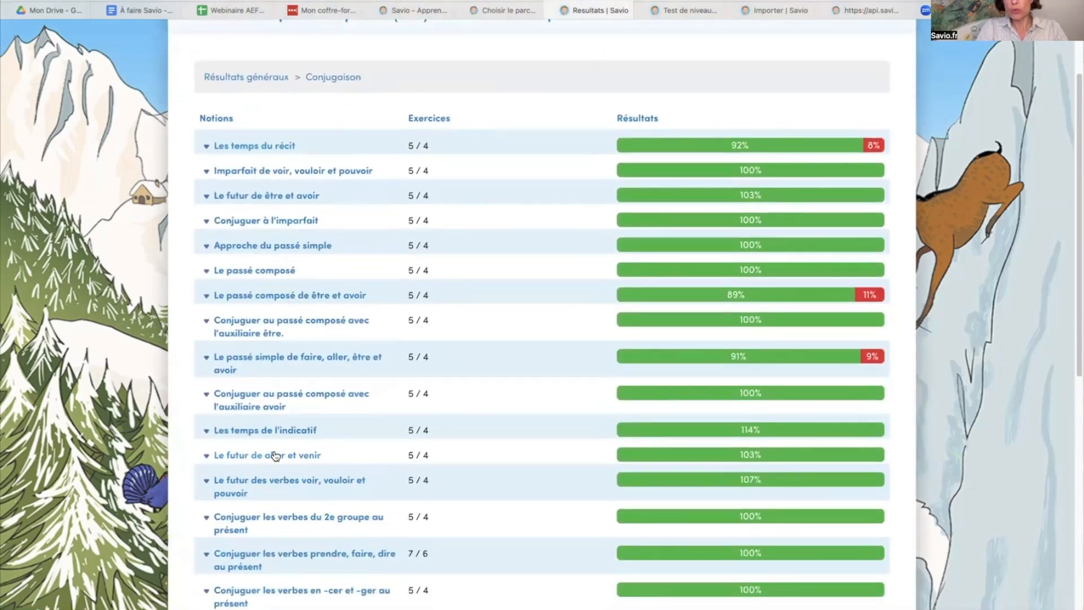
scroll(272, 451, "down", 5)
scroll(269, 444, "up", 1)
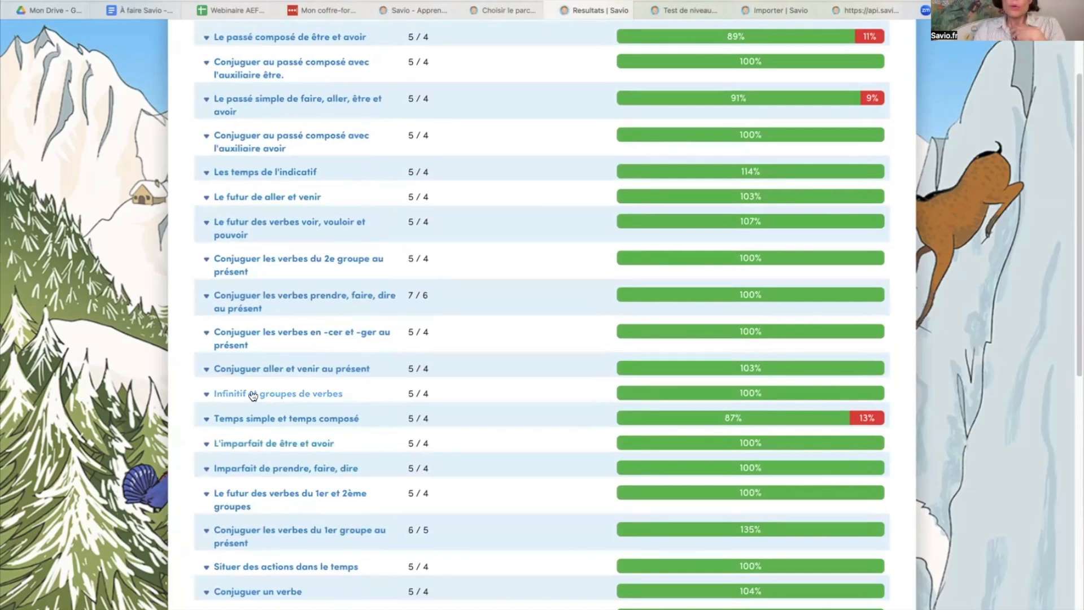
left_click(207, 336)
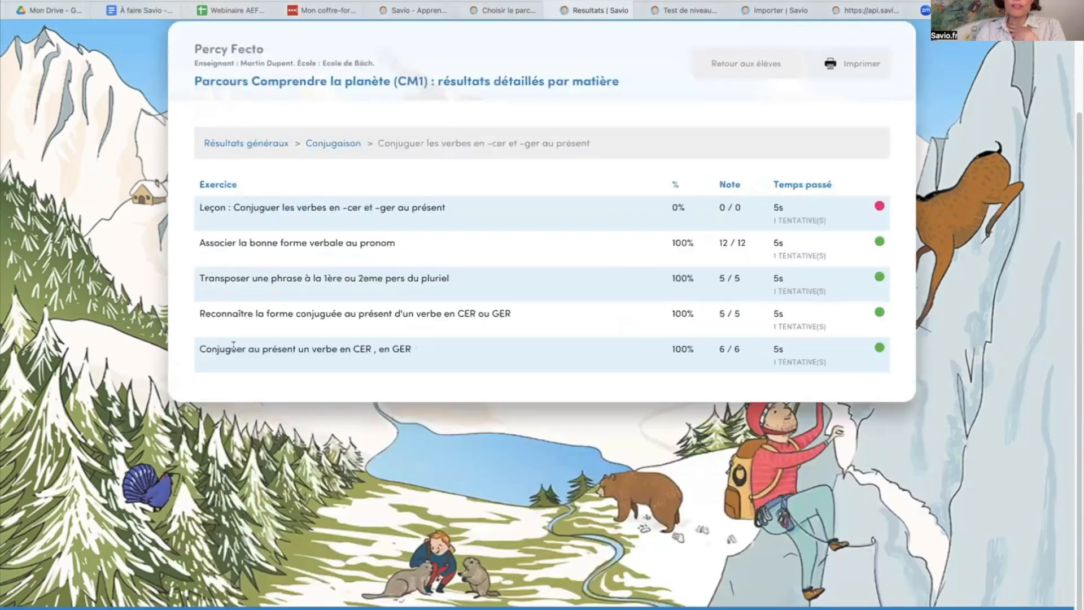
scroll(233, 346, "up", 2)
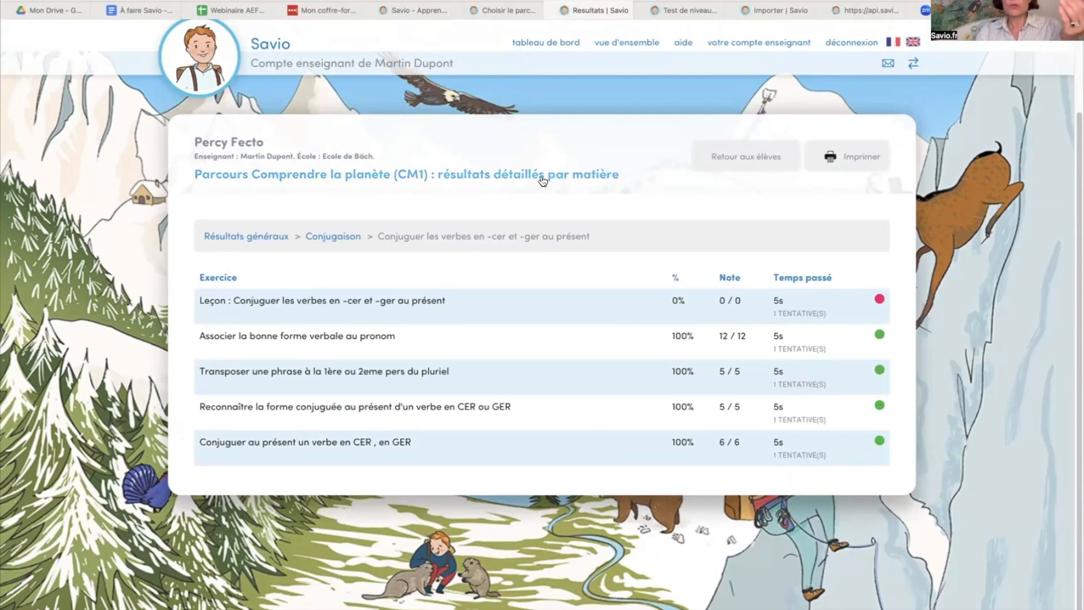
Prepare the student's detailed results for printing, preview the pages, and open the report as a PDF in Aperçu
left_click(856, 159)
scroll(367, 377, "down", 5)
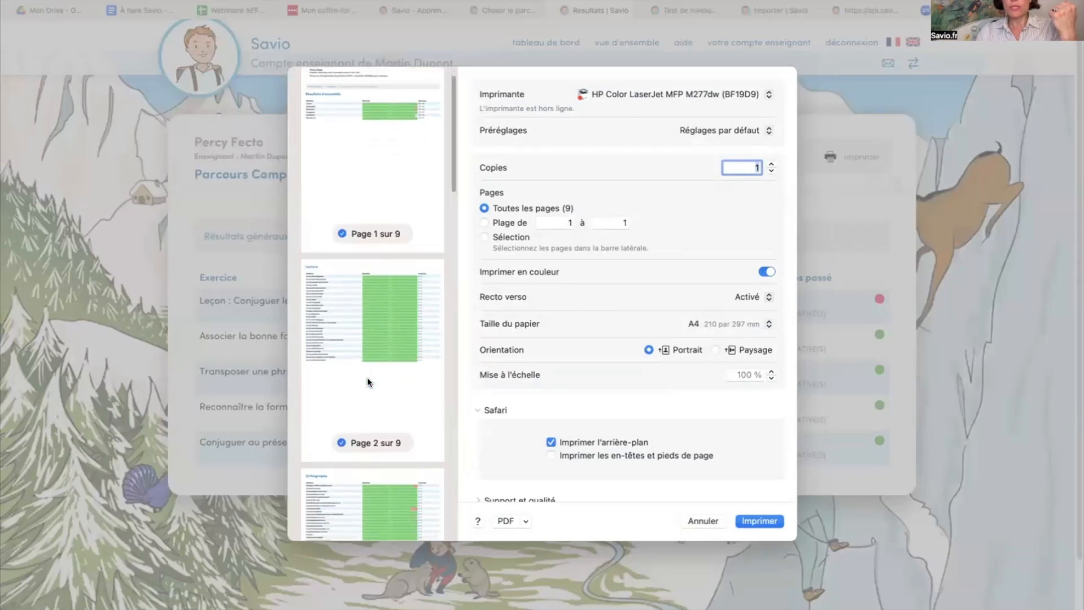
left_click(526, 522)
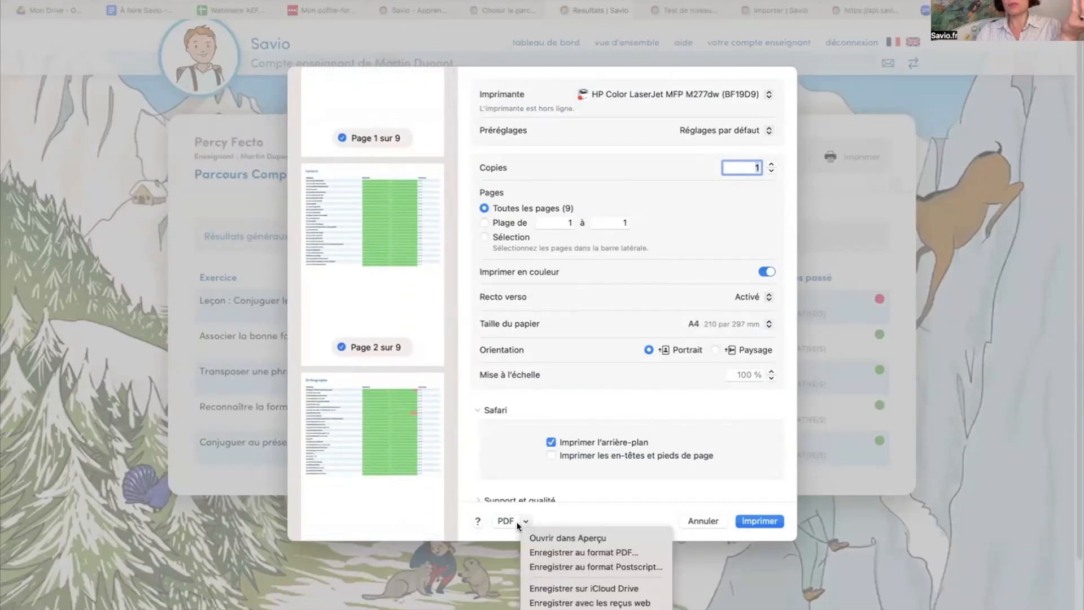
left_click(554, 550)
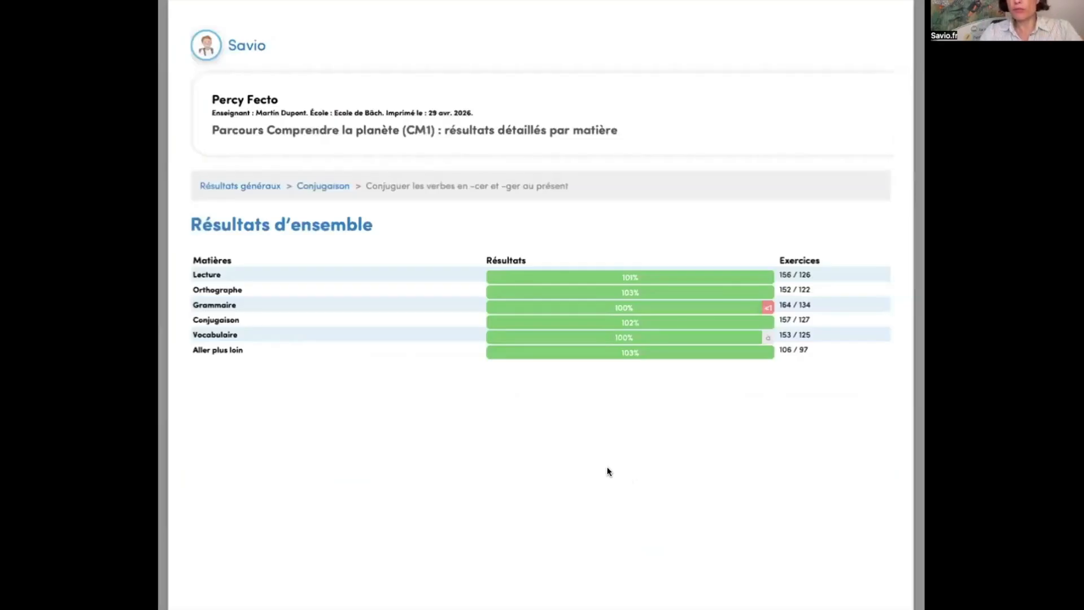
Review the PDF report from Résultats d'ensemble through Lecture and Orthographe to Grammaire, then return to the student's results in Savio
scroll(417, 316, "down", 1)
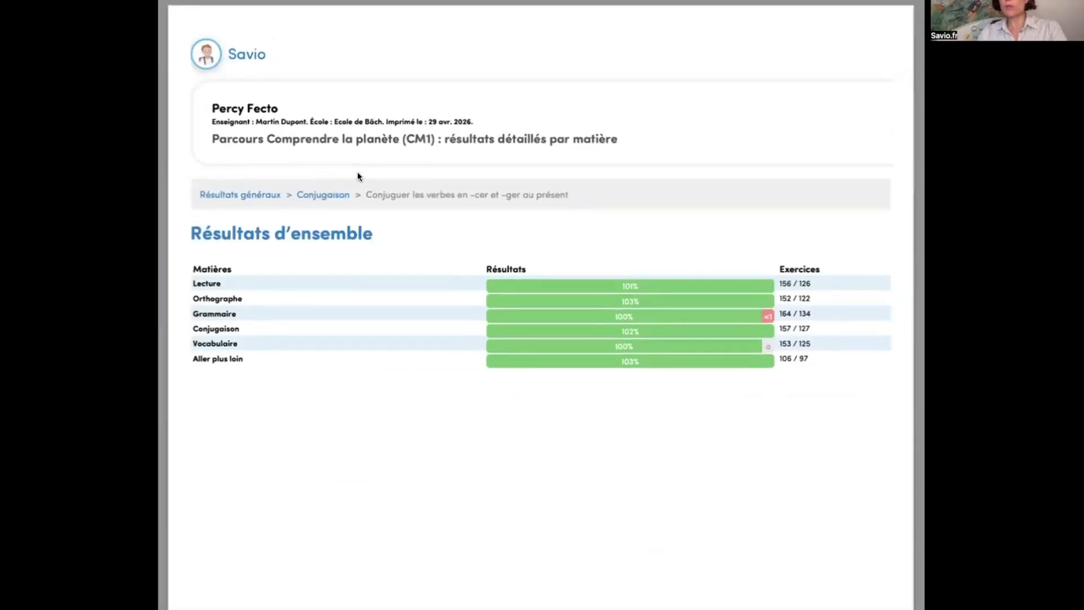
scroll(358, 175, "down", 3)
scroll(357, 172, "up", 3)
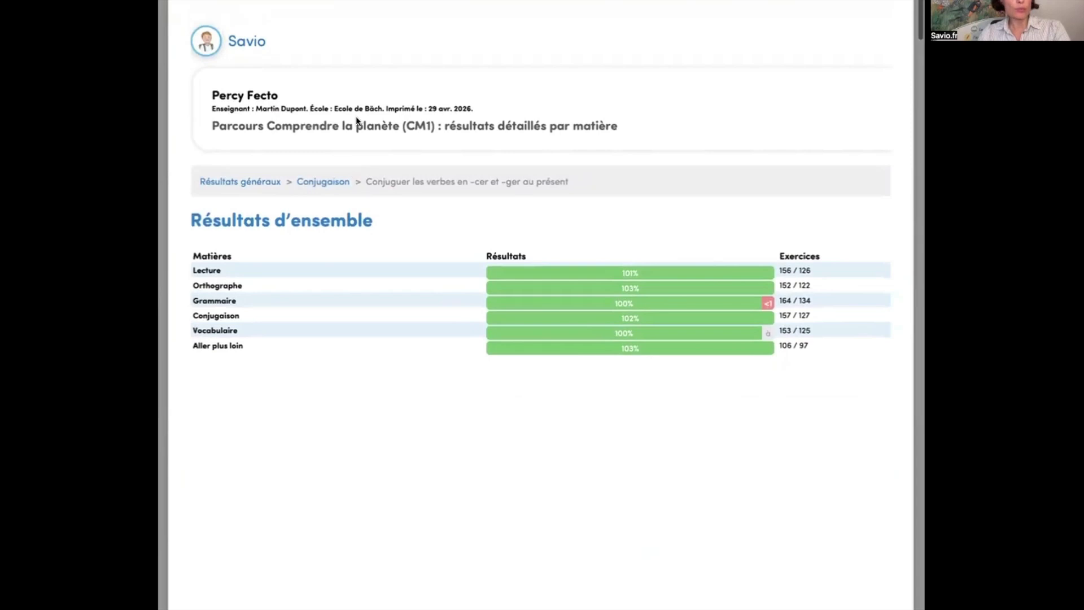
scroll(339, 113, "down", 1)
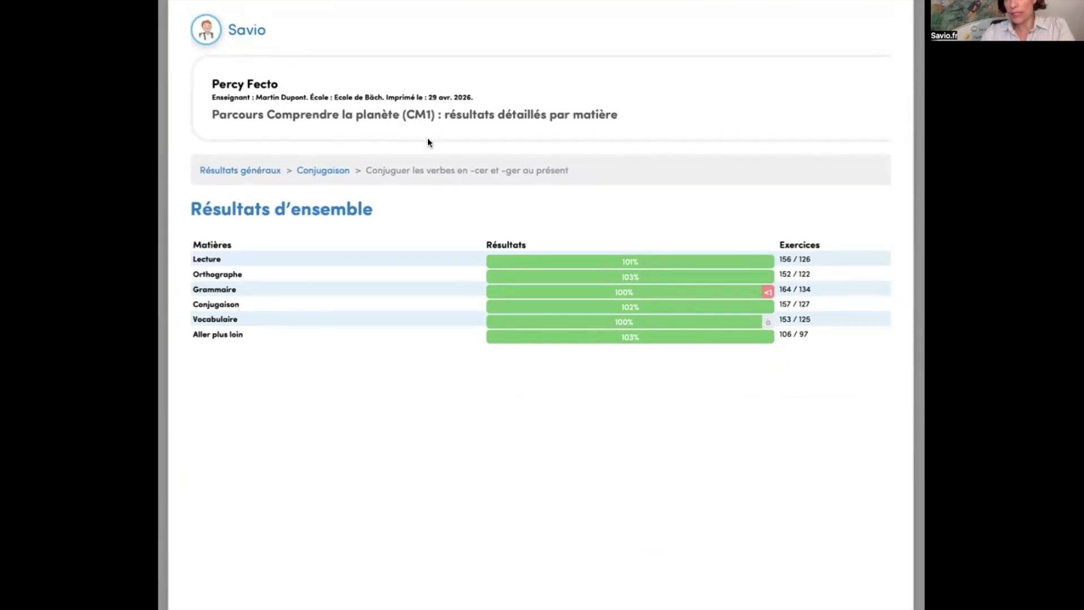
scroll(415, 256, "down", 10)
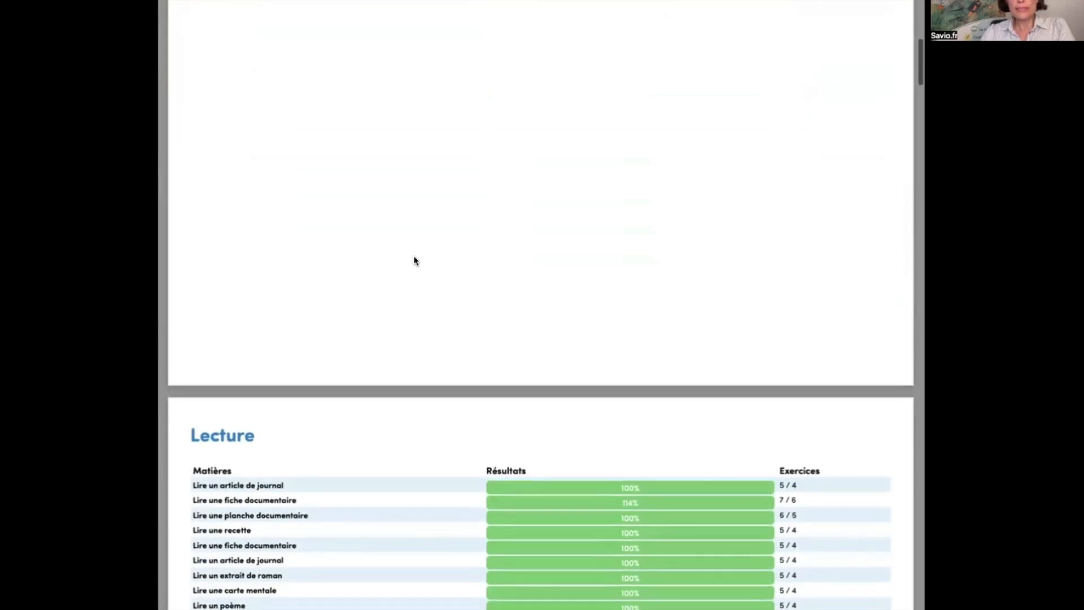
scroll(415, 259, "down", 15)
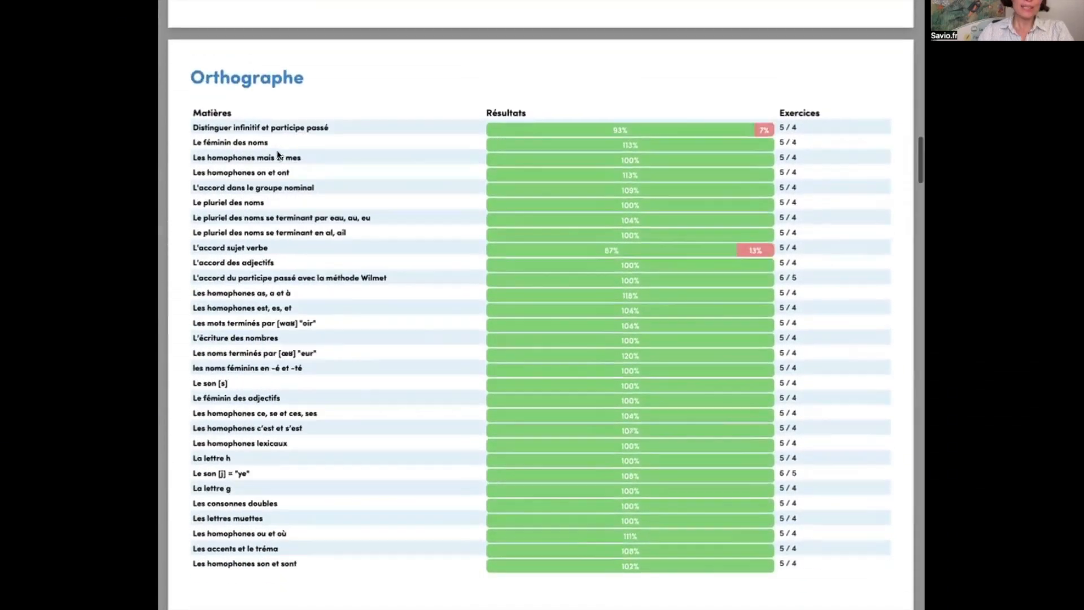
scroll(256, 523, "down", 3)
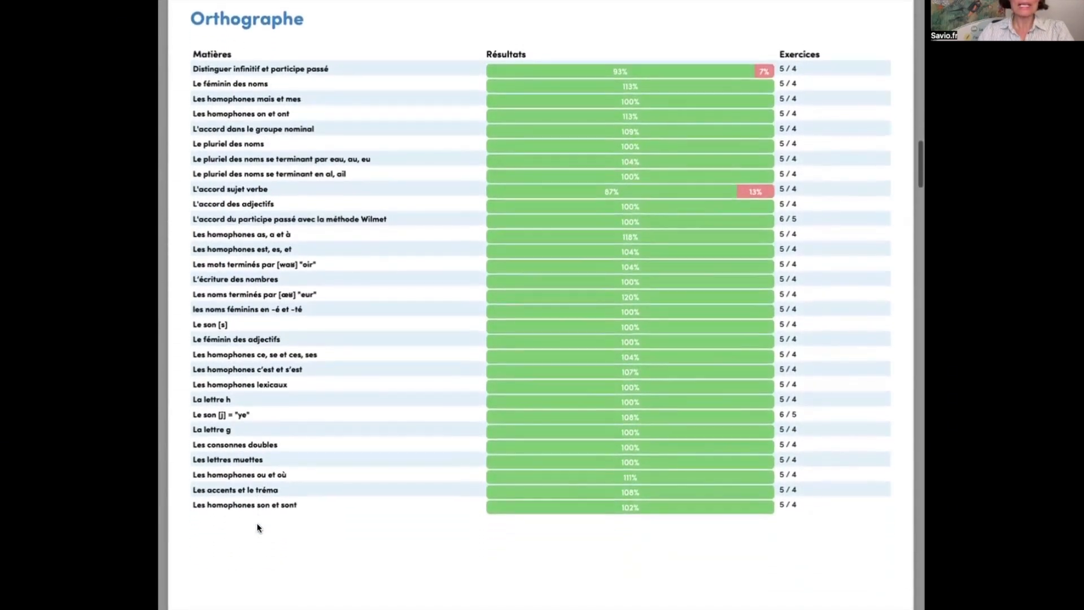
scroll(257, 526, "down", 9)
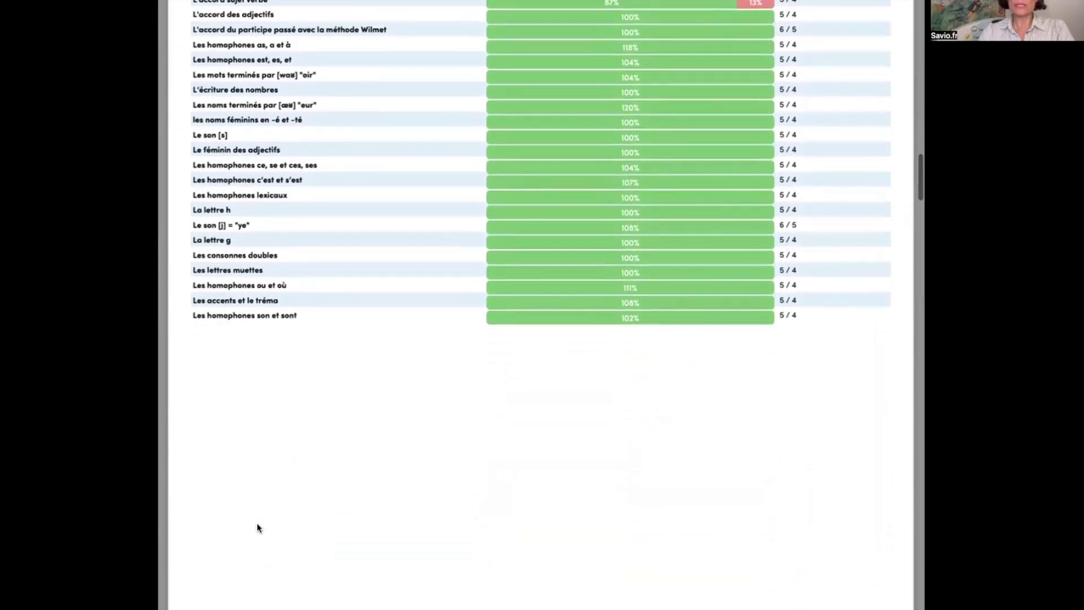
scroll(258, 527, "down", 18)
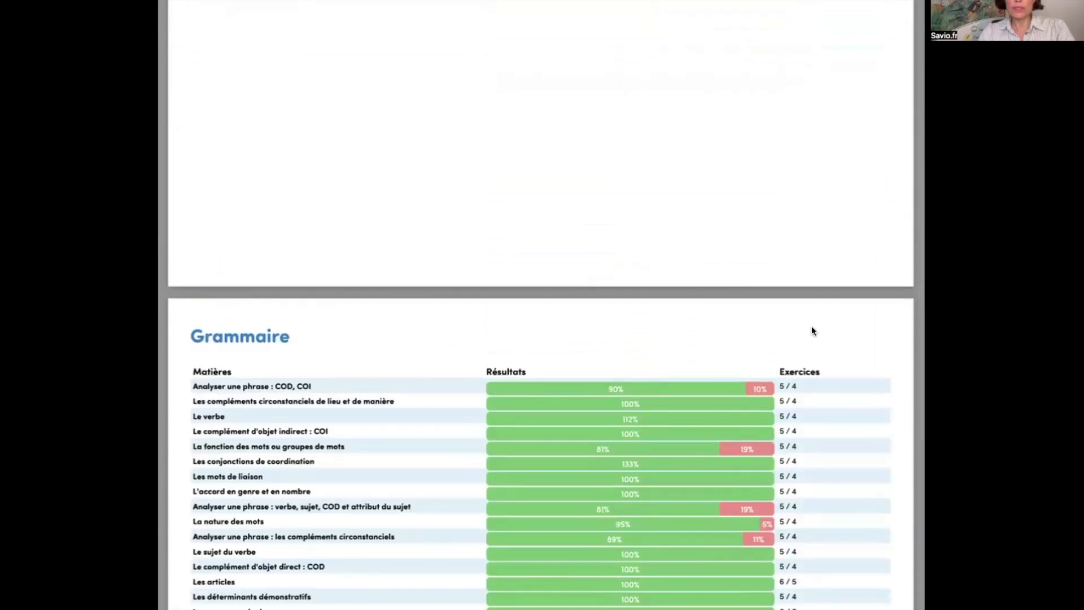
key("ctrl+Left")
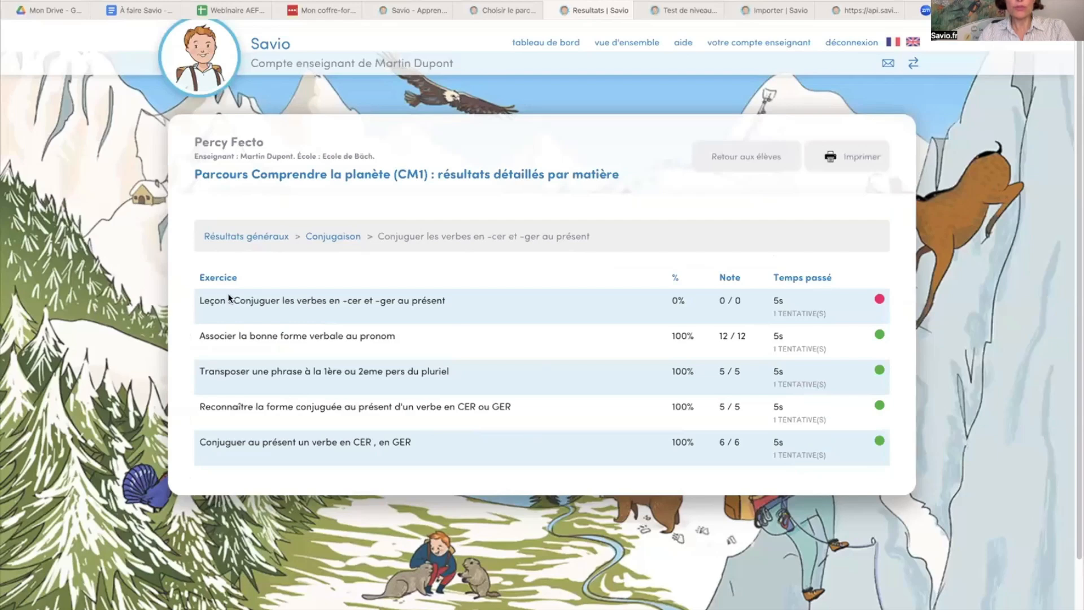
scroll(636, 112, "up", 1)
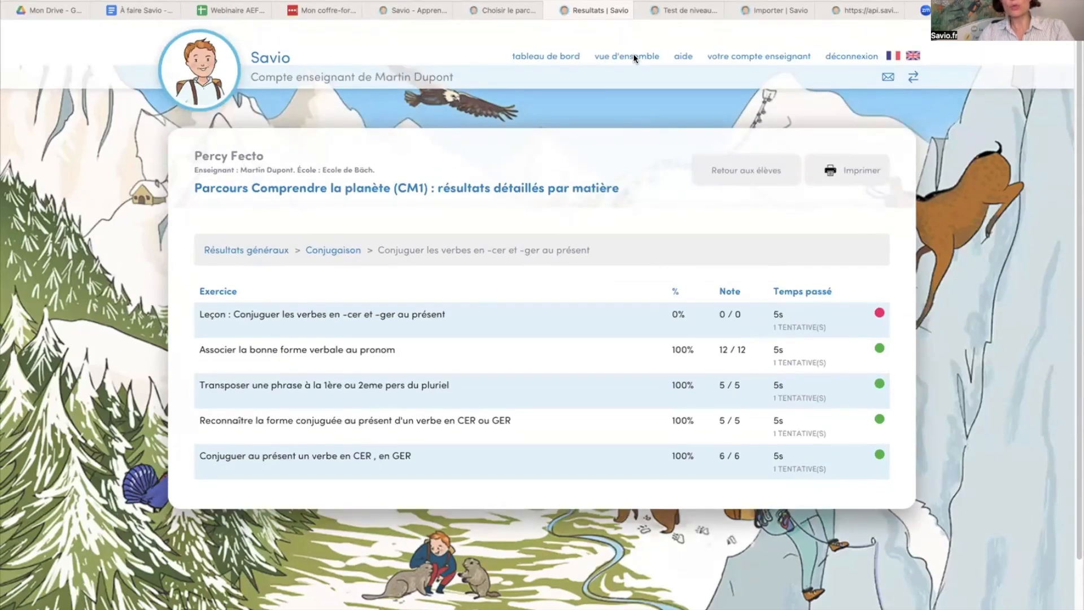
Return to the student results list, open the first student's received missions, and review the missions with their scores
left_click(737, 165)
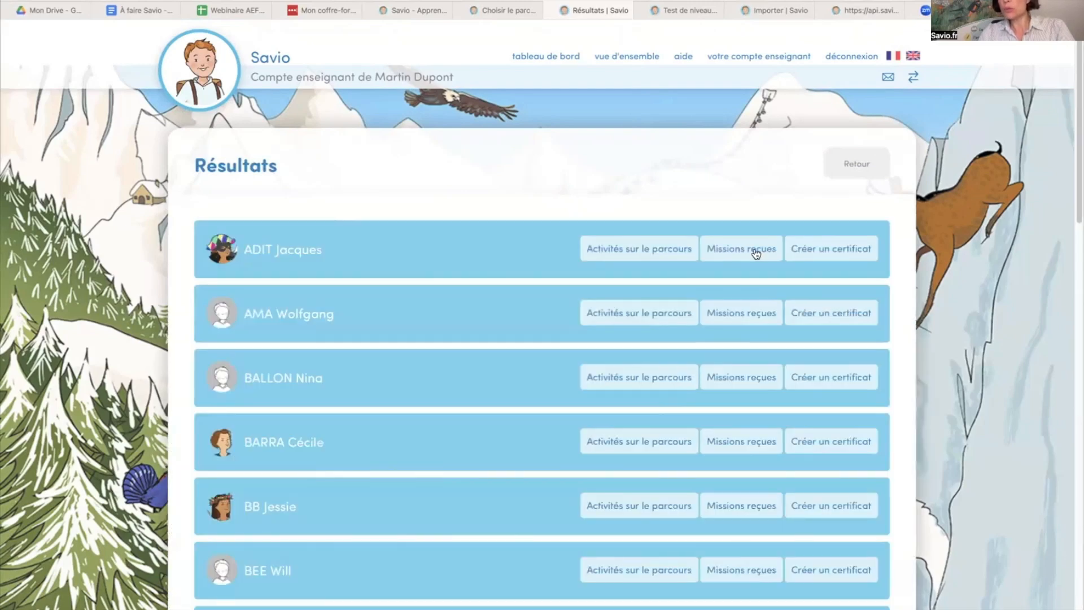
left_click(757, 252)
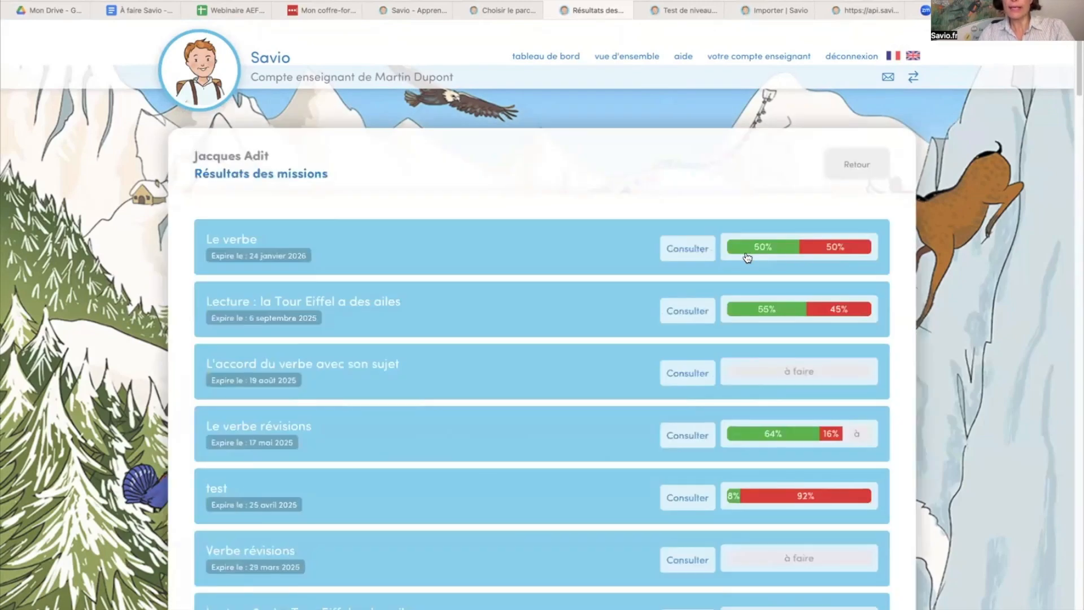
scroll(748, 258, "down", 3)
scroll(747, 257, "down", 3)
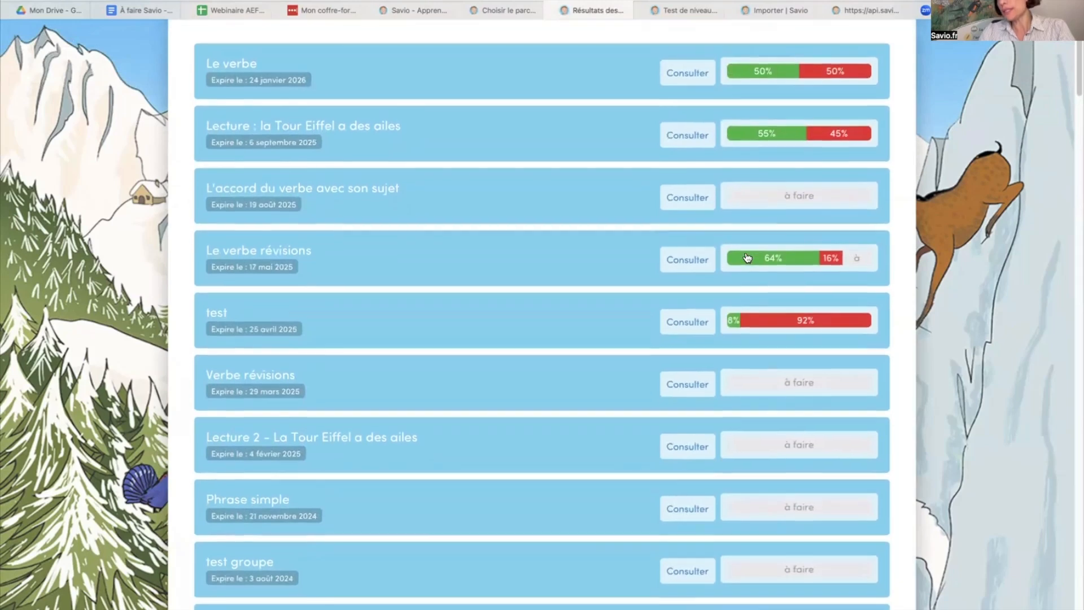
scroll(747, 258, "up", 4)
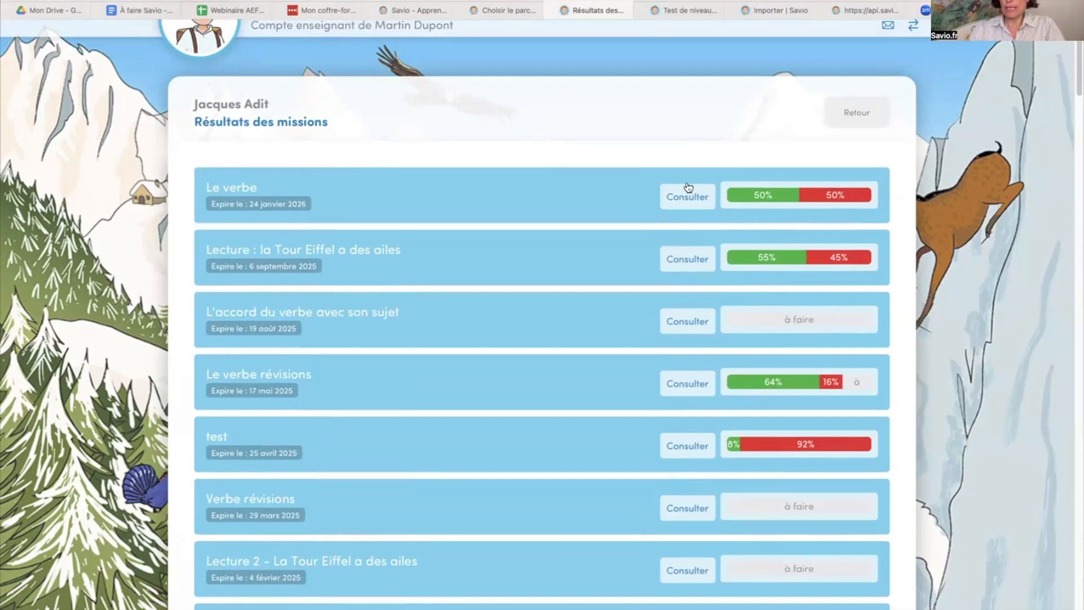
scroll(688, 187, "down", 10)
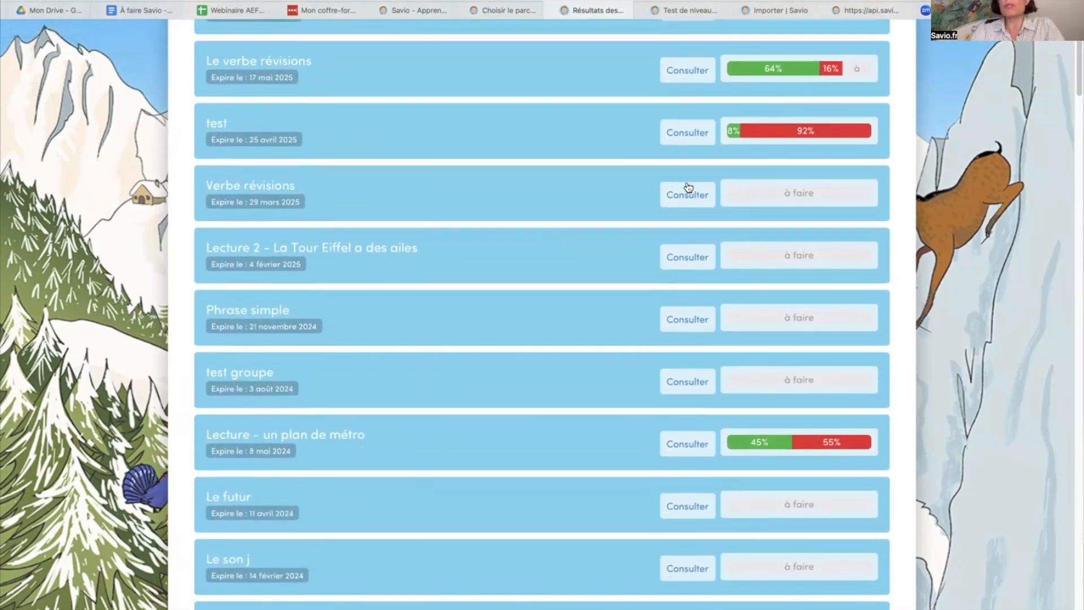
scroll(688, 187, "down", 15)
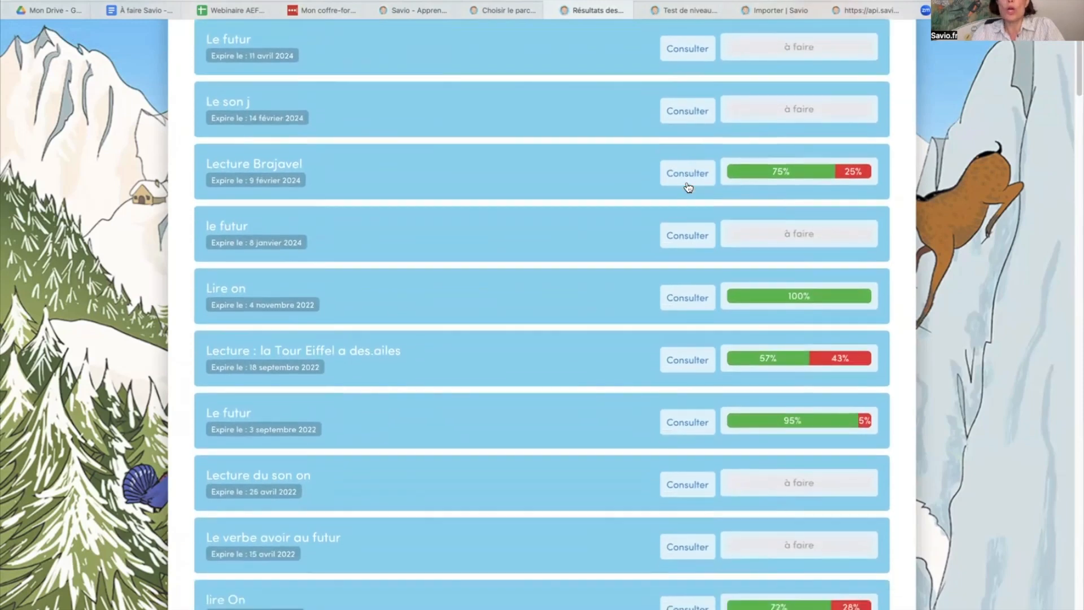
Consult the student's detailed results for the mission Le verbe, then return to the student's missions
scroll(688, 187, "down", 2)
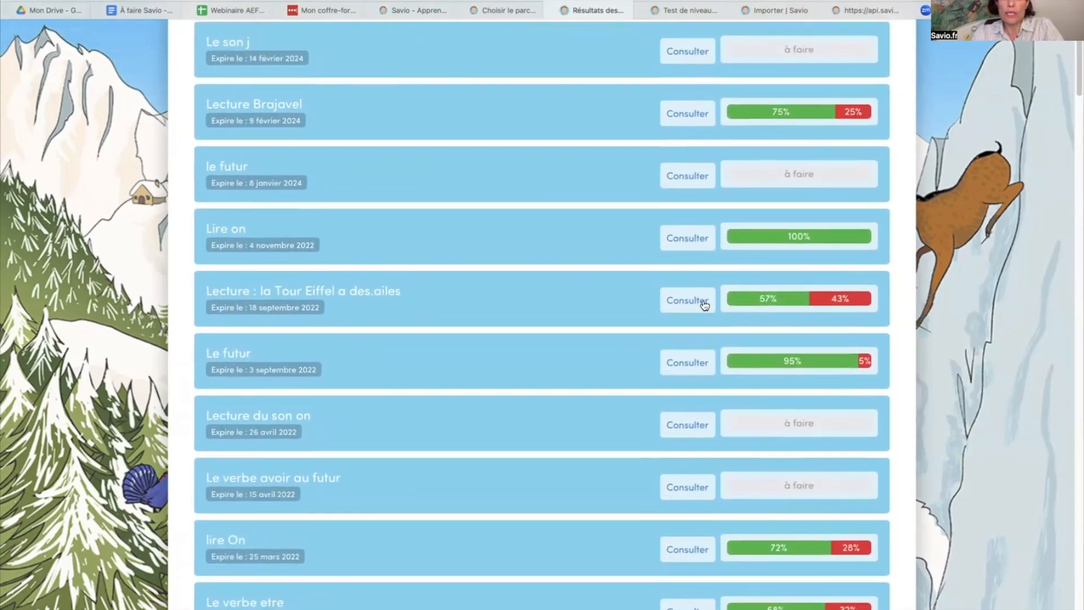
left_click(692, 303)
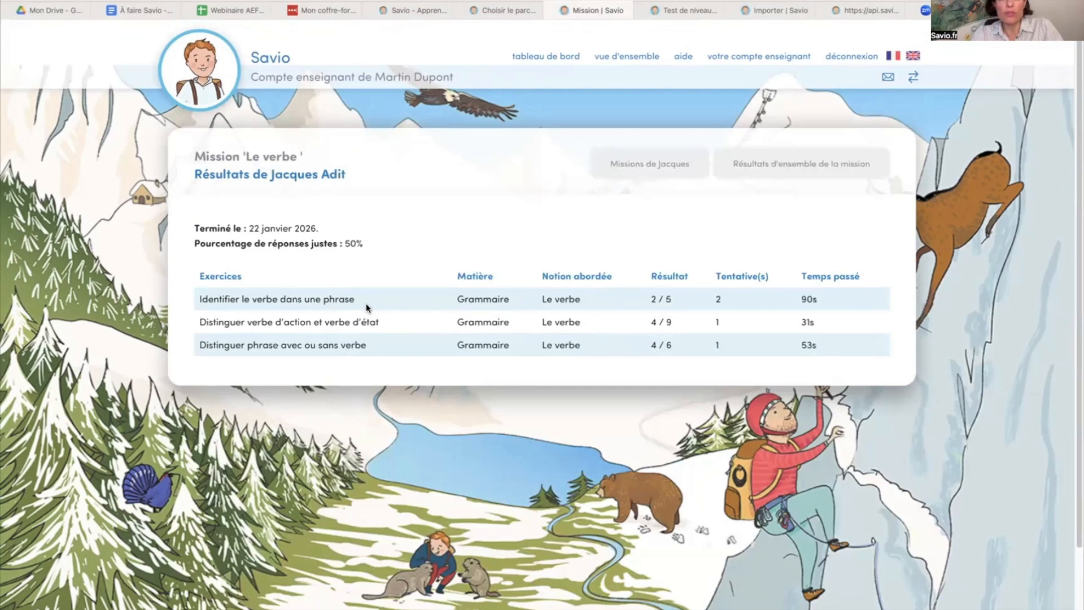
left_click(686, 168)
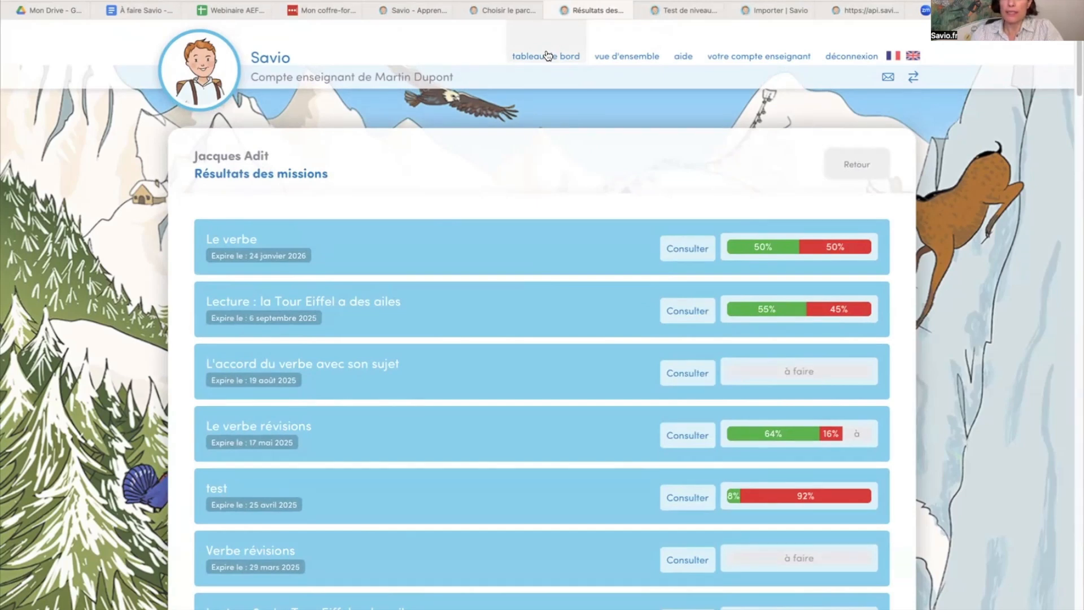
From the student results list, create the first student's certificate with the Paris illustration, message "Bravo pour tes résultats cette année" and place Paris, and preview it
left_click(547, 56)
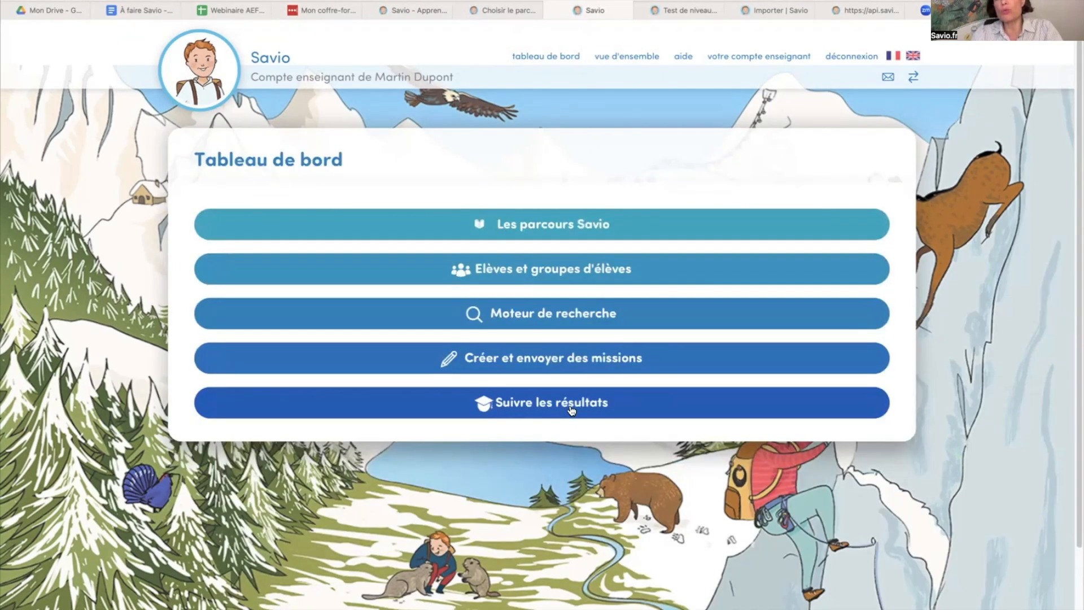
left_click(571, 408)
left_click(338, 276)
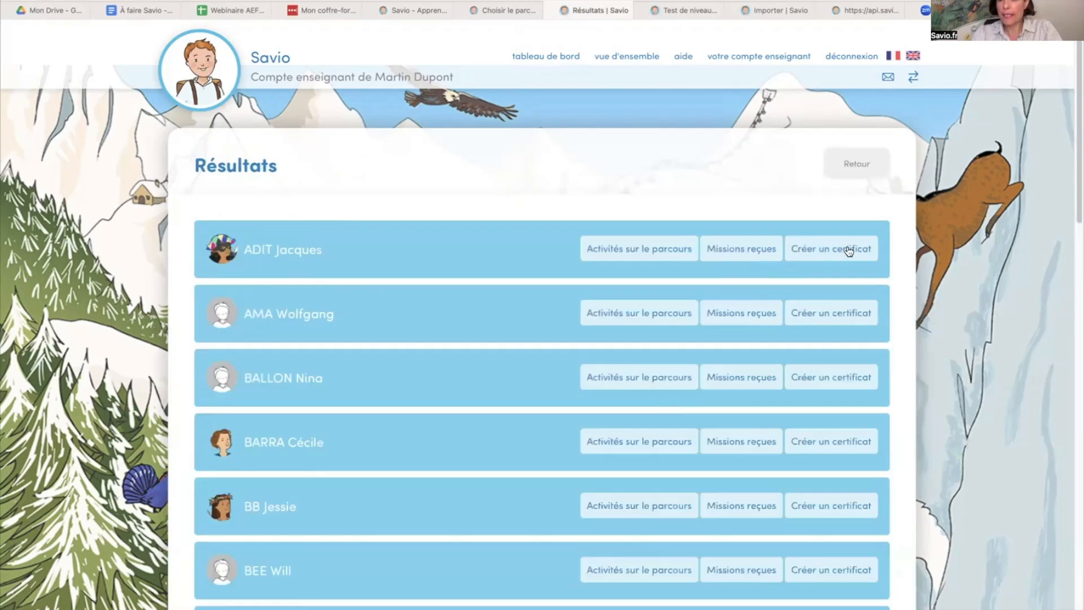
left_click(848, 245)
left_click(247, 334)
type("Bravo pour tes")
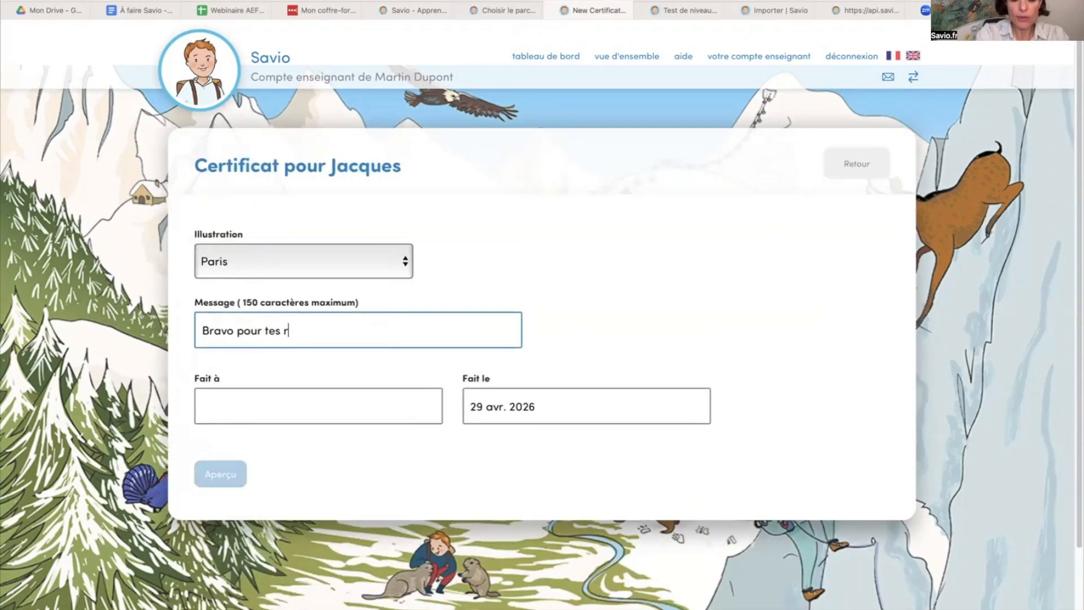
type("r")
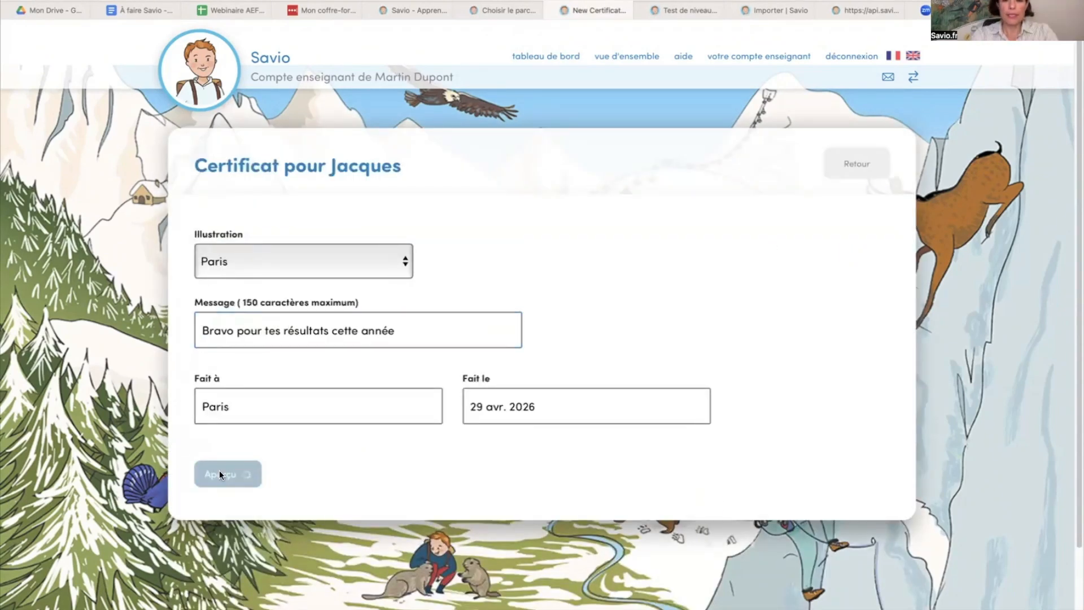
left_click(219, 470)
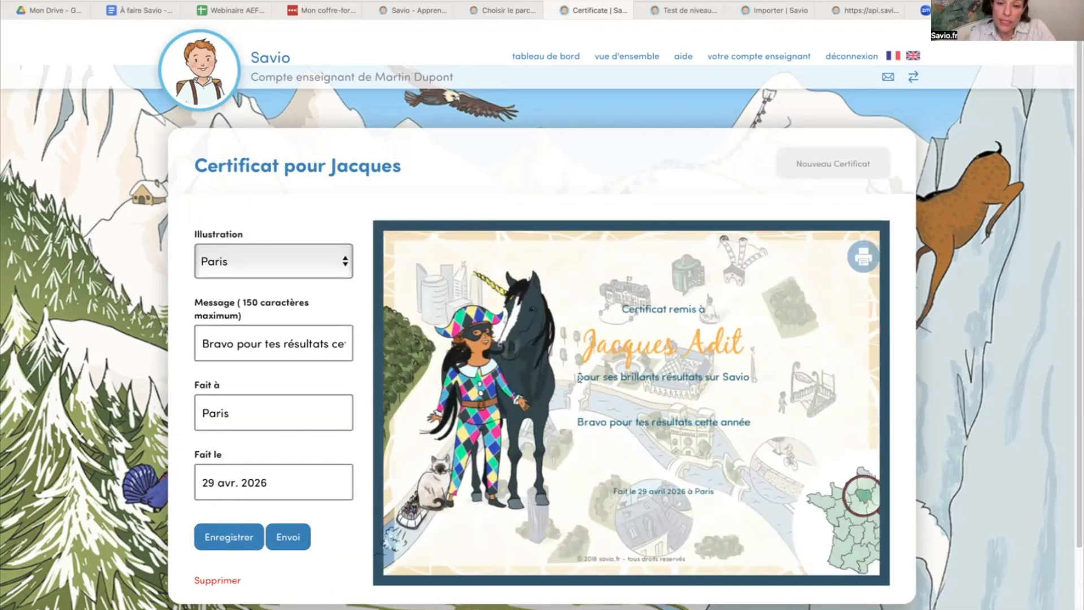
Check the certificate's wording, view its printable version, and return to the certificate form
left_click_drag(577, 377, 744, 372)
left_click(693, 405)
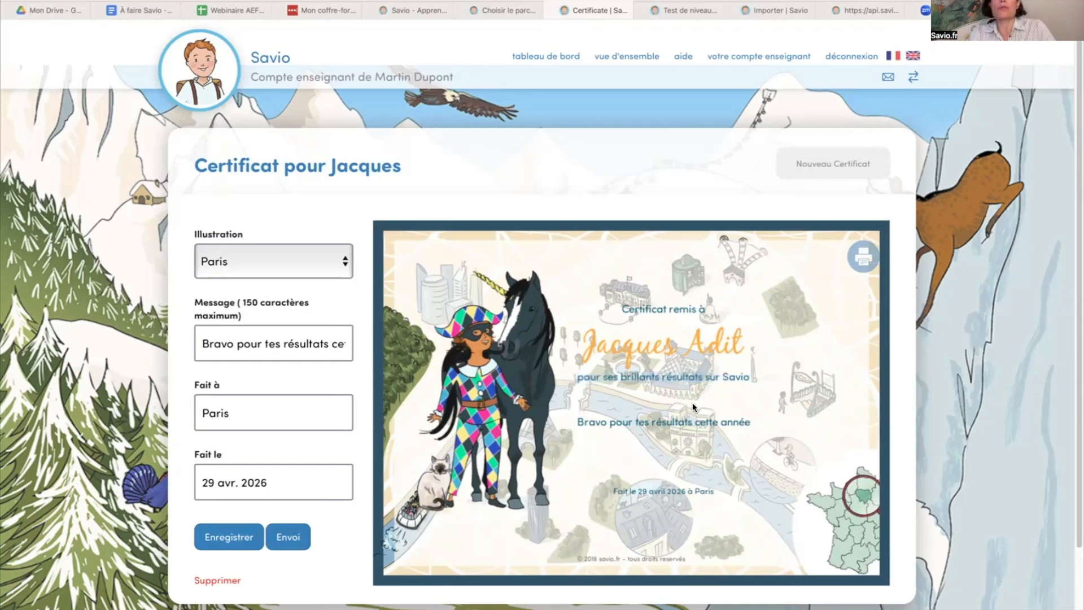
left_click(863, 258)
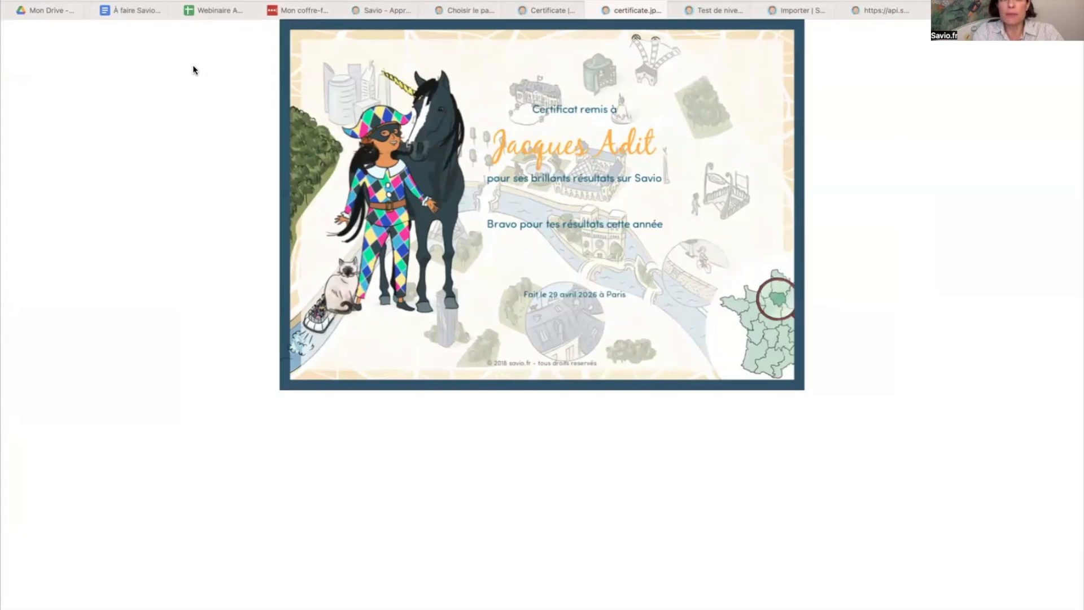
key("ctrl+shift+Tab")
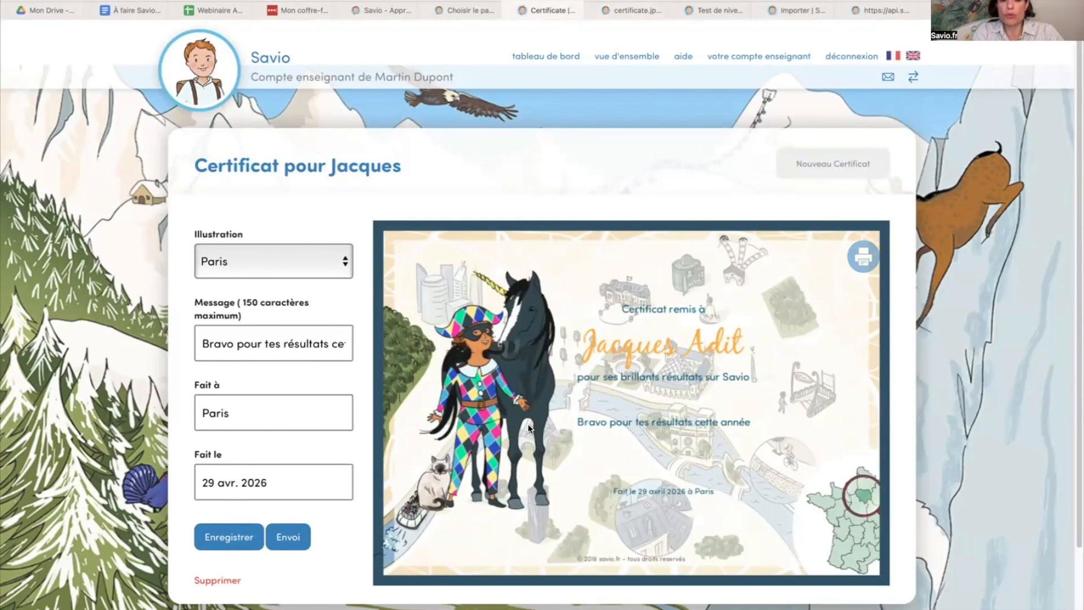
Send the certificate to the student, open the received certificate in the student's space, and close it
left_click(288, 537)
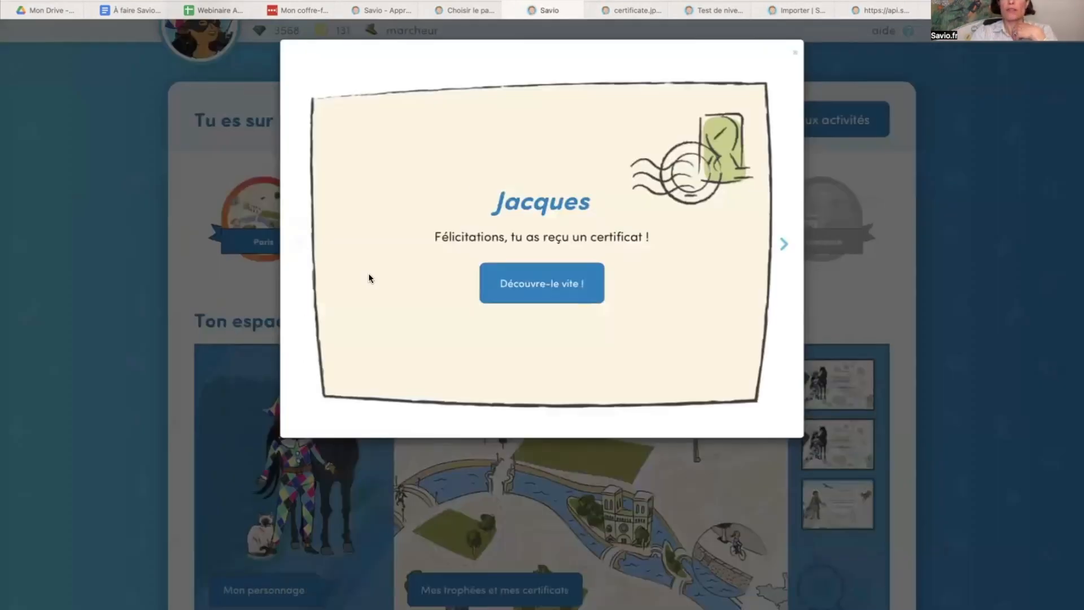
left_click(570, 289)
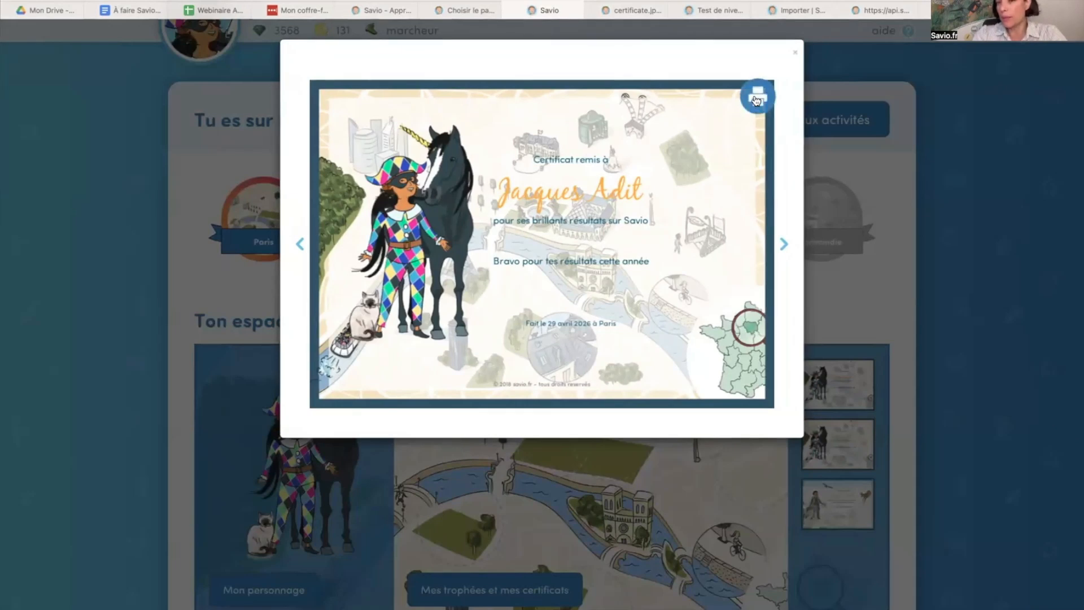
left_click(795, 53)
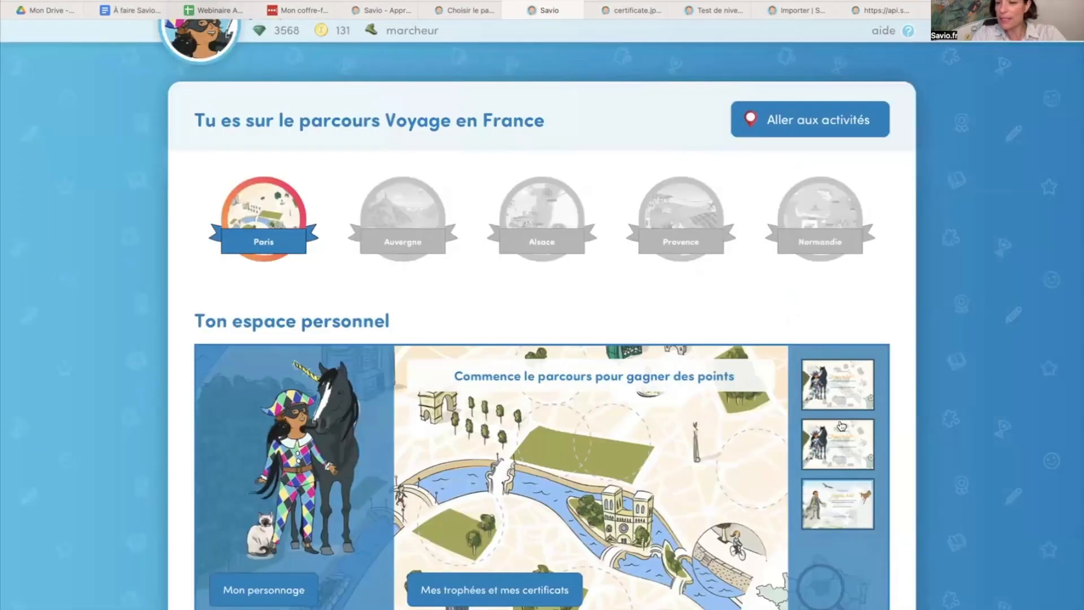
Open the student's trophies and certificates page and look through all the certificates received
scroll(611, 478, "down", 3)
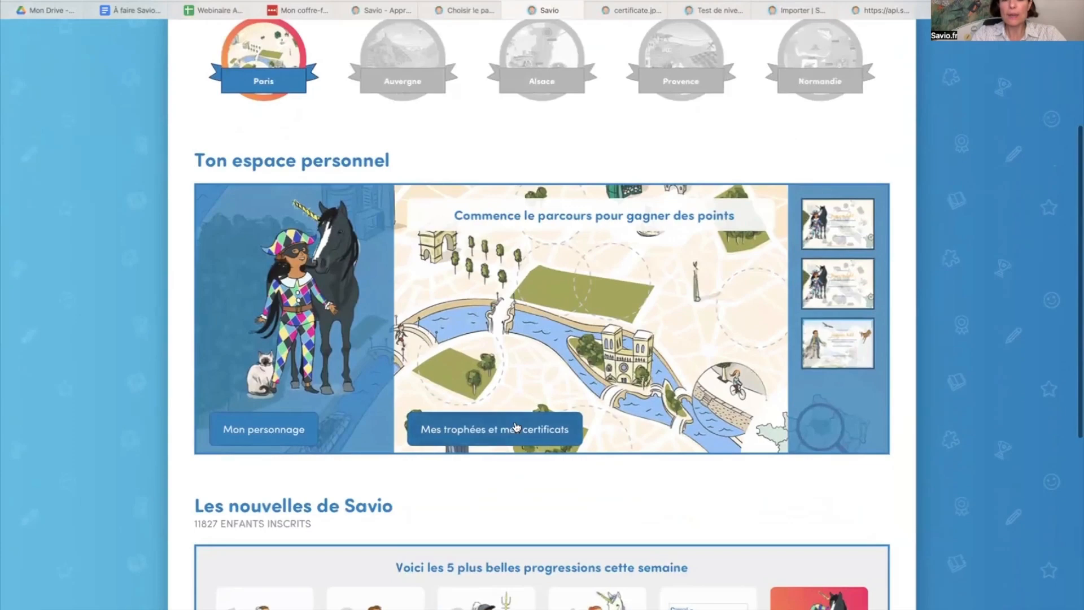
left_click(515, 428)
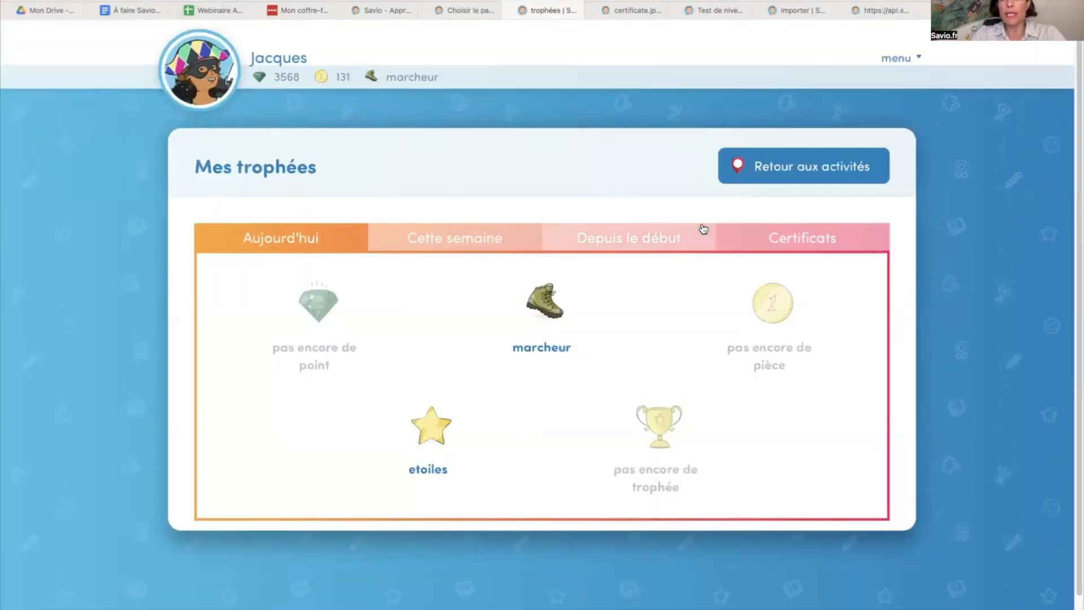
left_click(802, 238)
scroll(620, 477, "down", 5)
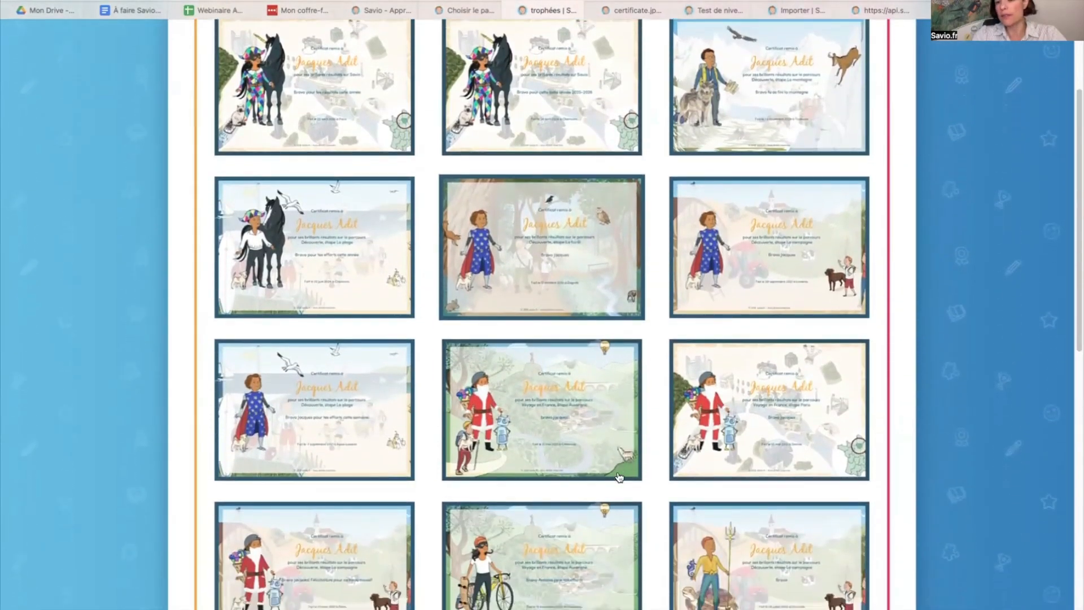
scroll(619, 478, "down", 7)
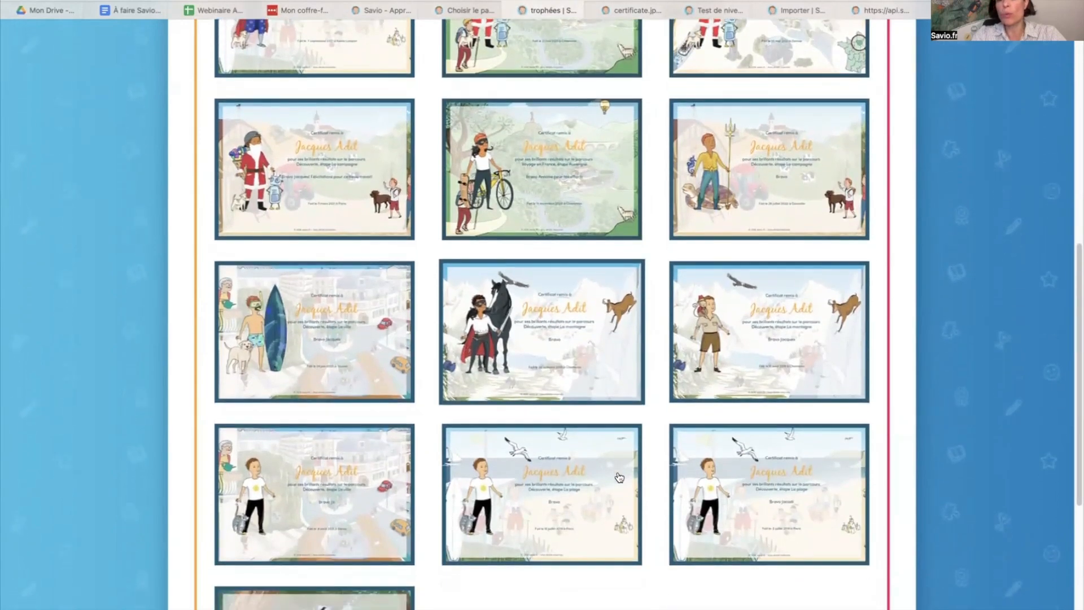
scroll(619, 478, "down", 2)
scroll(617, 477, "up", 2)
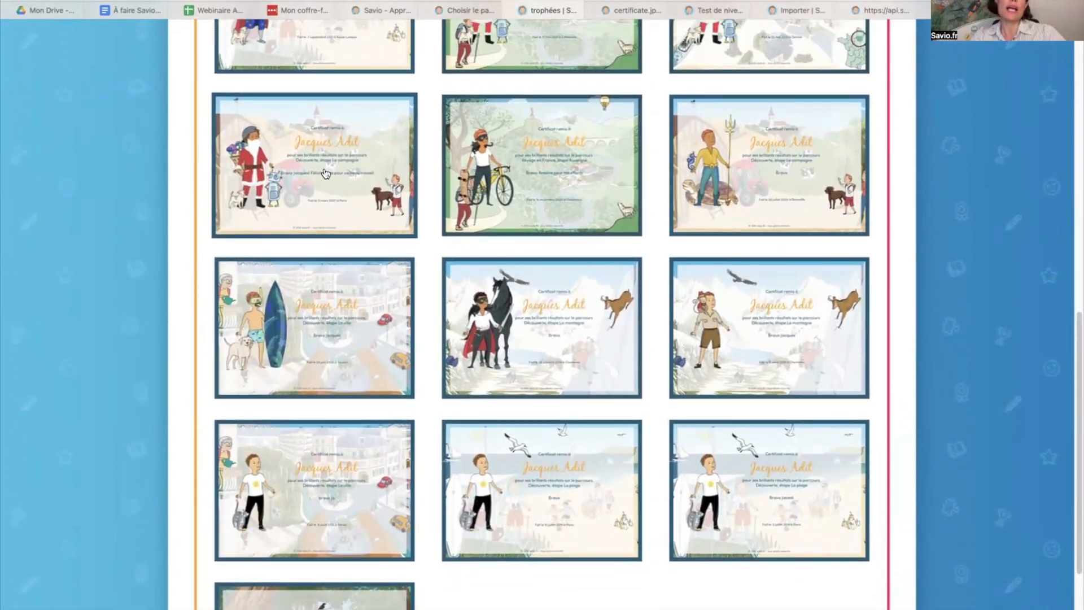
scroll(325, 173, "up", 4)
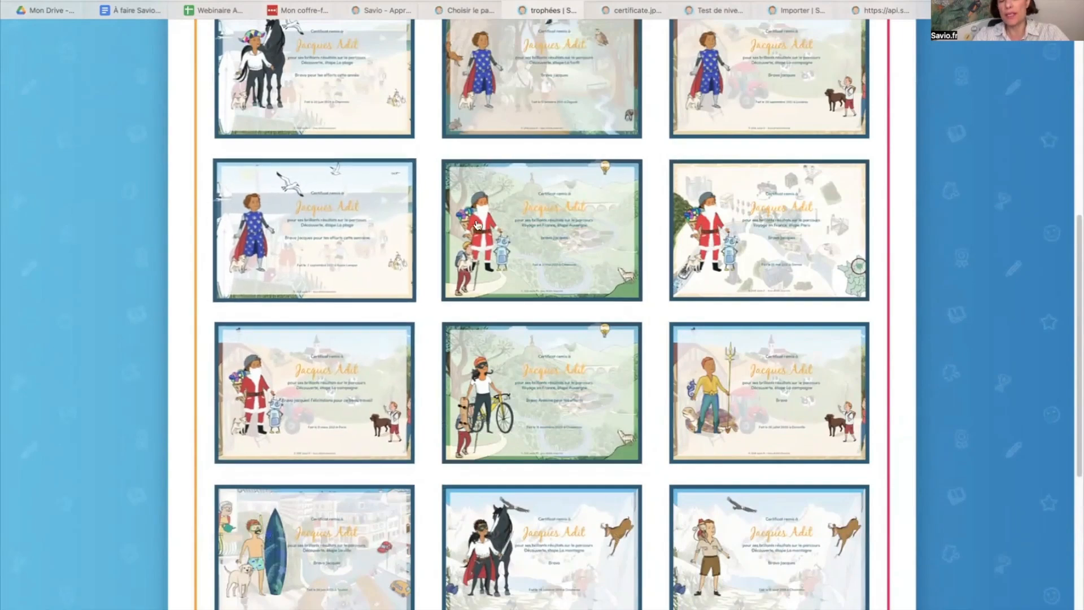
scroll(476, 225, "up", 8)
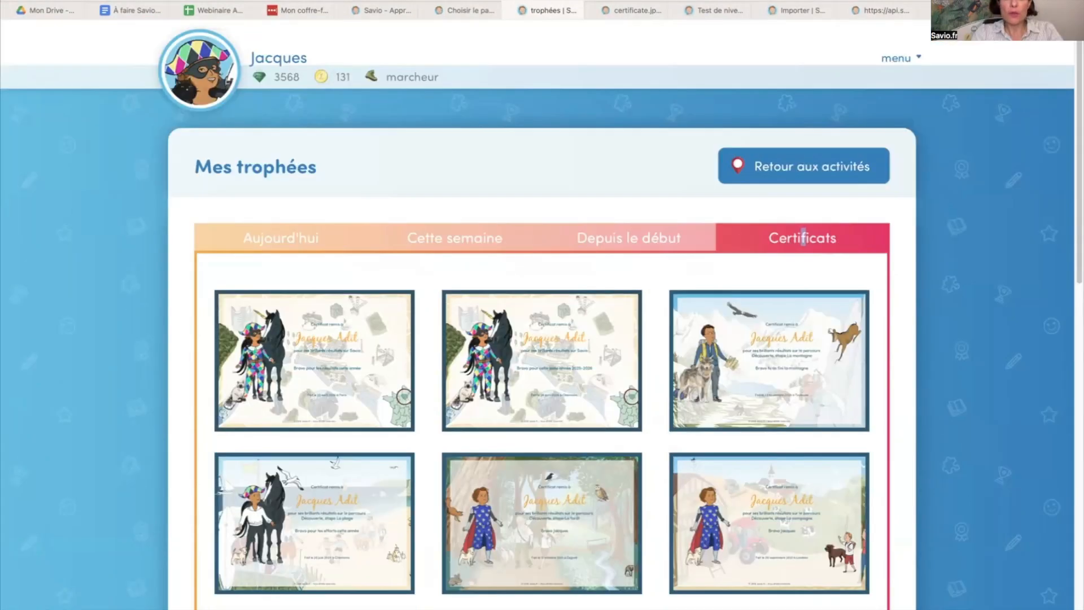
Go back to the public Savio site's home page and open Ressources pour les enseignants
left_click(464, 12)
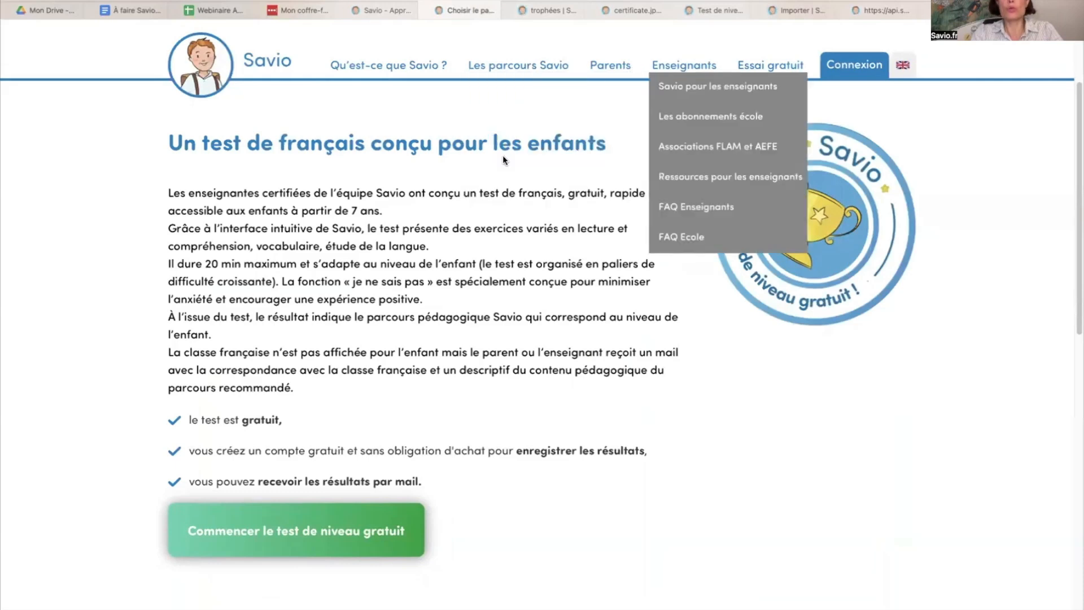
scroll(503, 154, "up", 3)
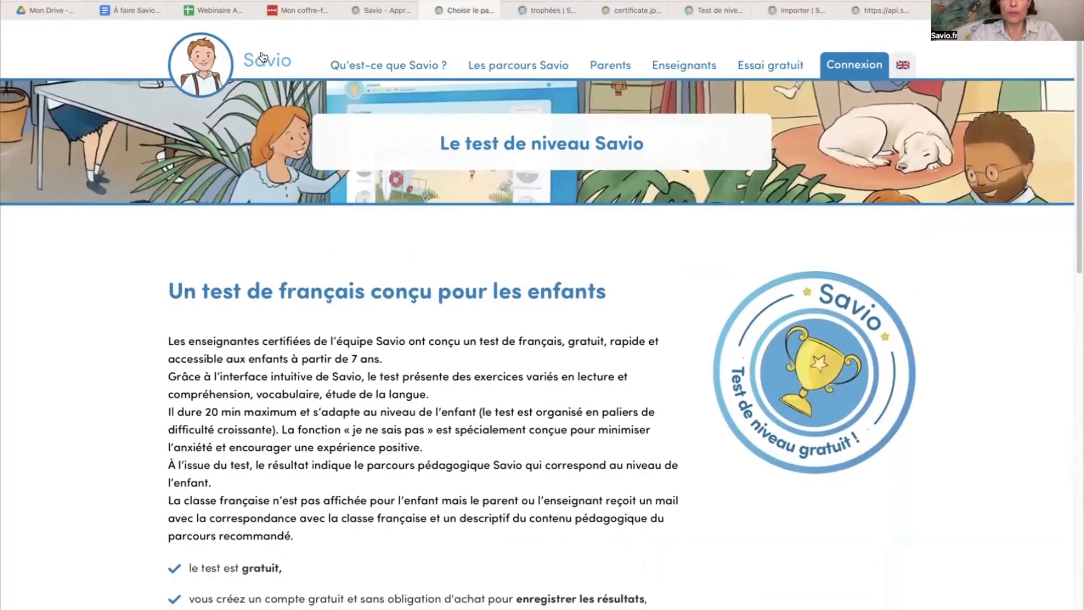
left_click(262, 61)
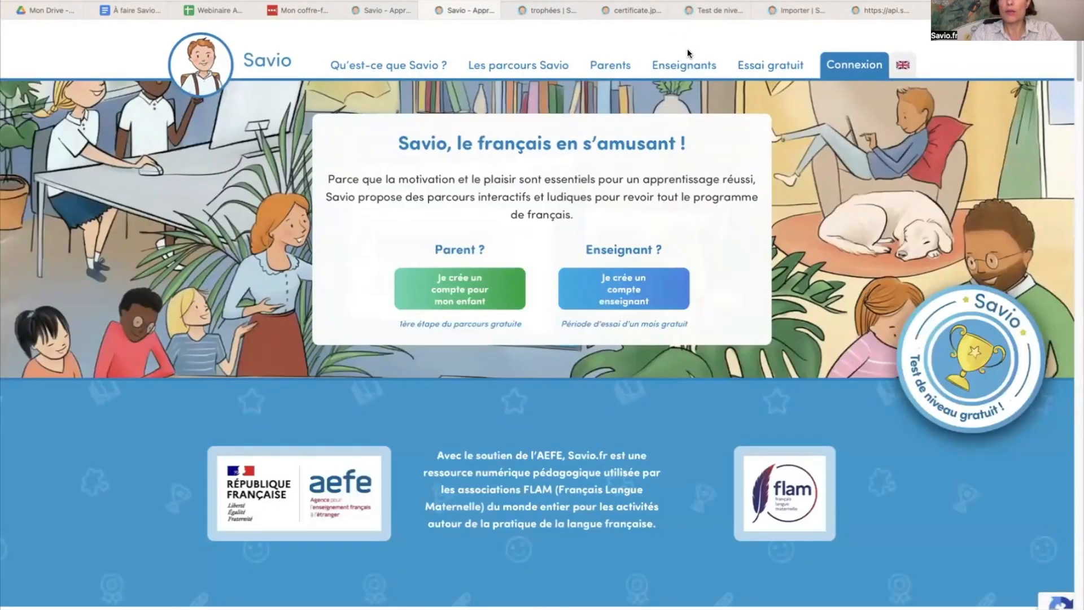
mouse_move(684, 71)
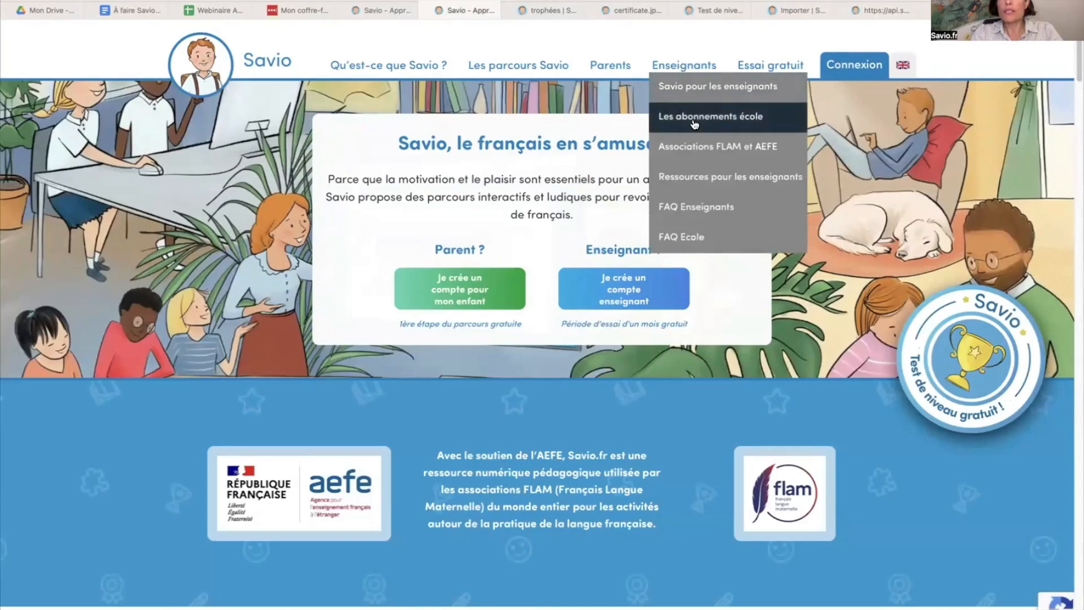
left_click(697, 179)
Browse the printable resources, including Le kit défi lecture, the two Carnet de lecture formats and Les 10 mémos essentiels
scroll(699, 180, "down", 5)
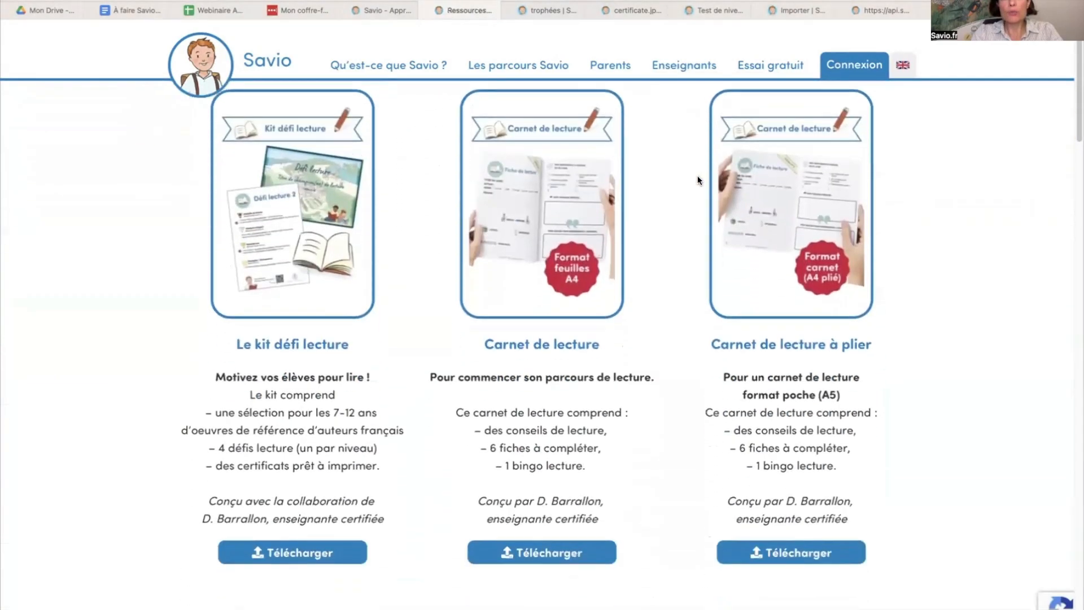
scroll(699, 180, "up", 2)
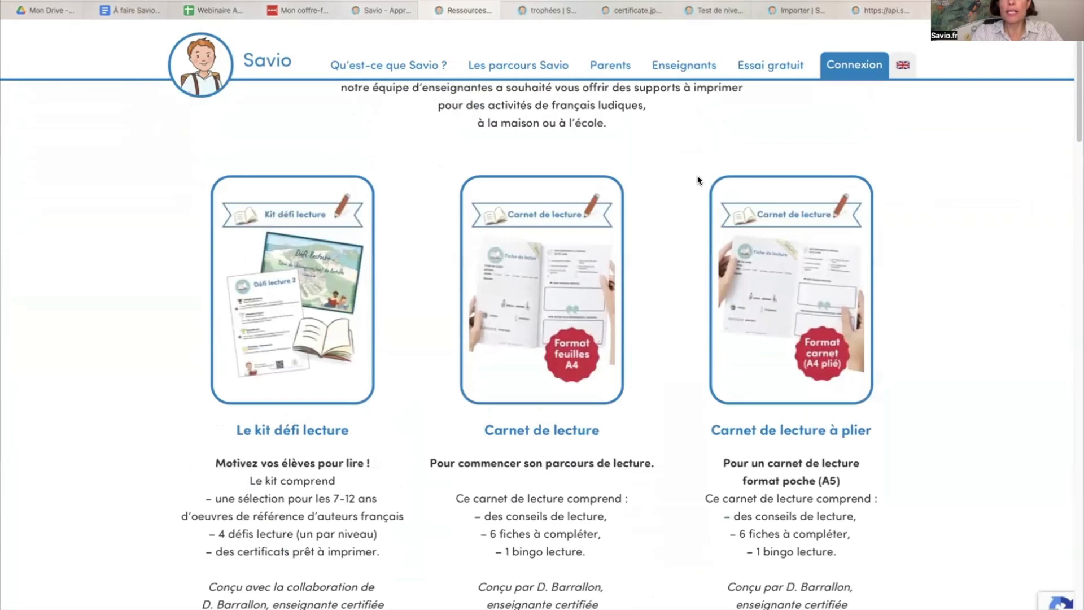
scroll(698, 181, "down", 4)
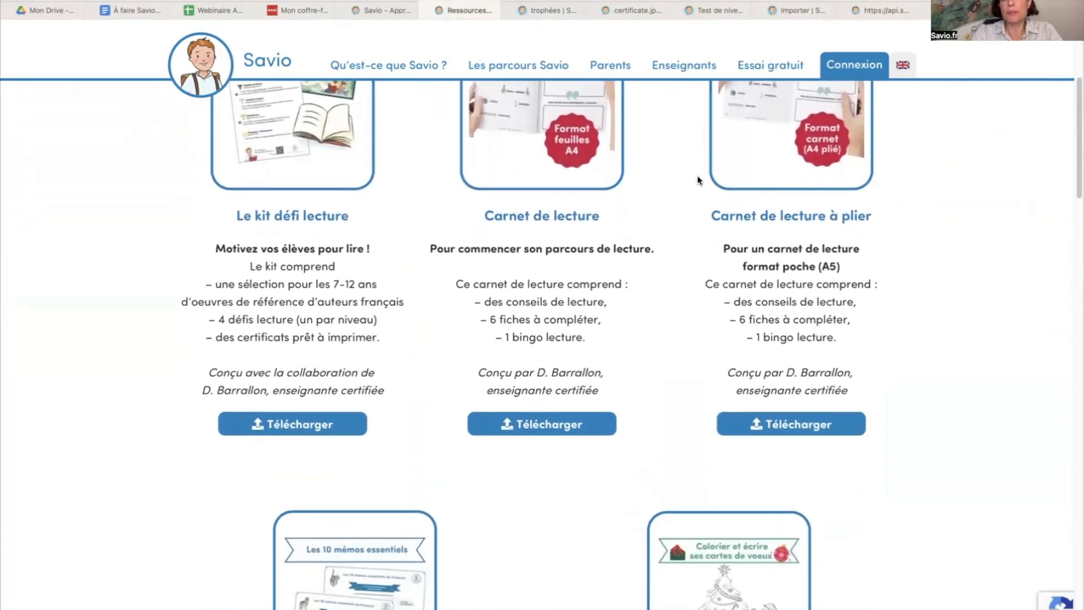
scroll(511, 187, "up", 2)
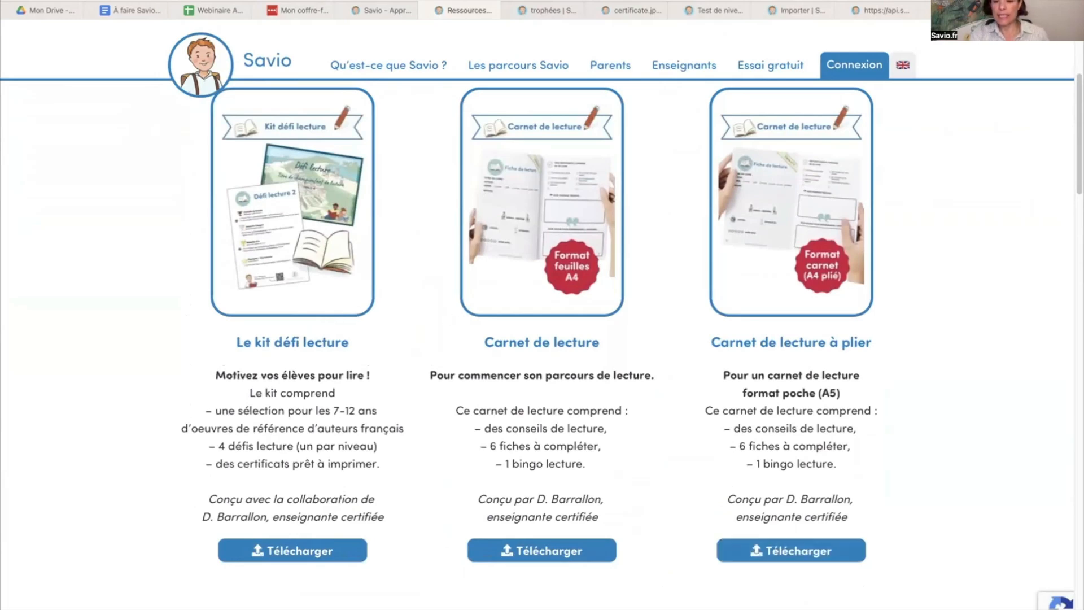
scroll(506, 486, "up", 1)
scroll(506, 486, "down", 9)
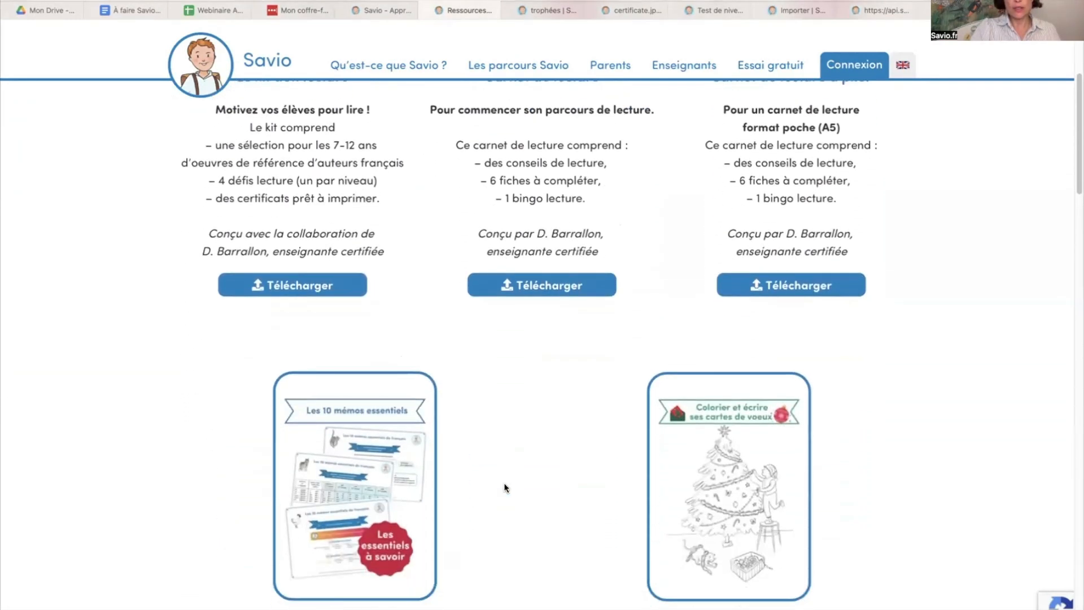
View the Les 10 mémos essentiels de français document and look through its conjugation memos
scroll(506, 486, "down", 1)
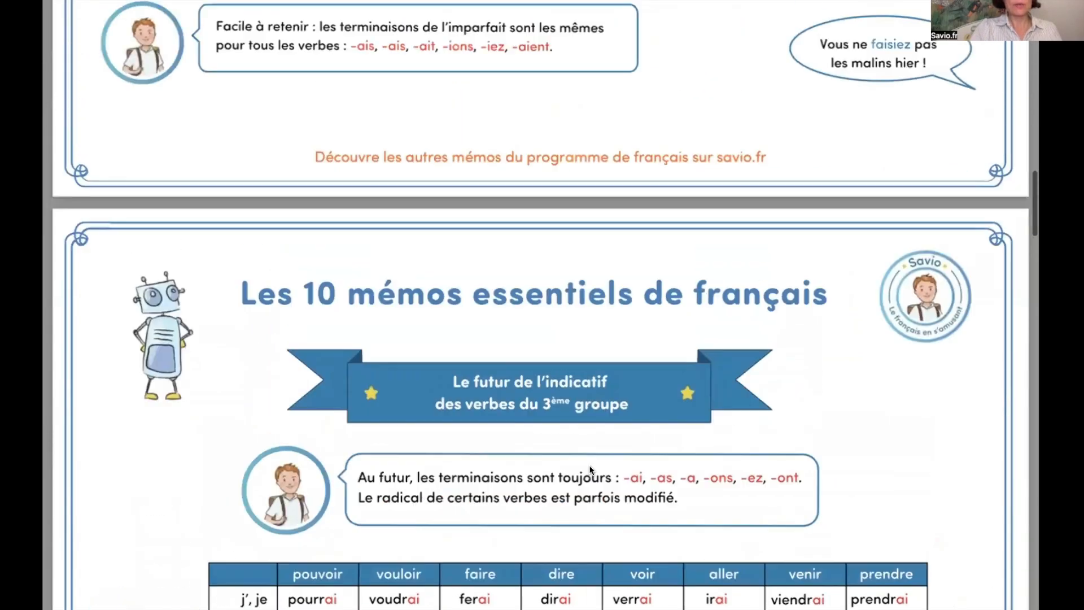
scroll(590, 470, "up", 15)
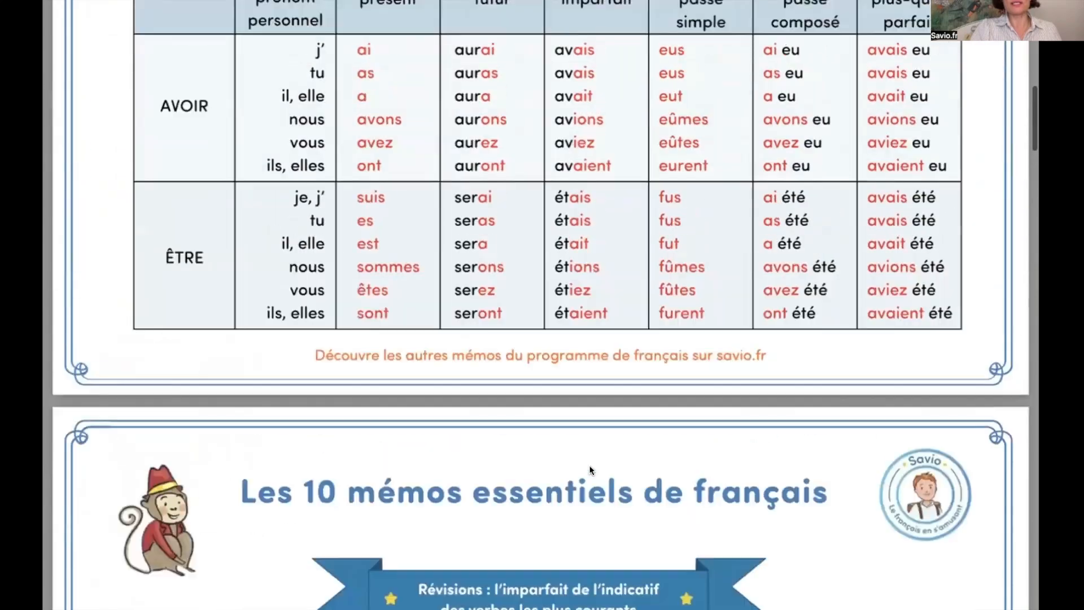
scroll(590, 470, "up", 15)
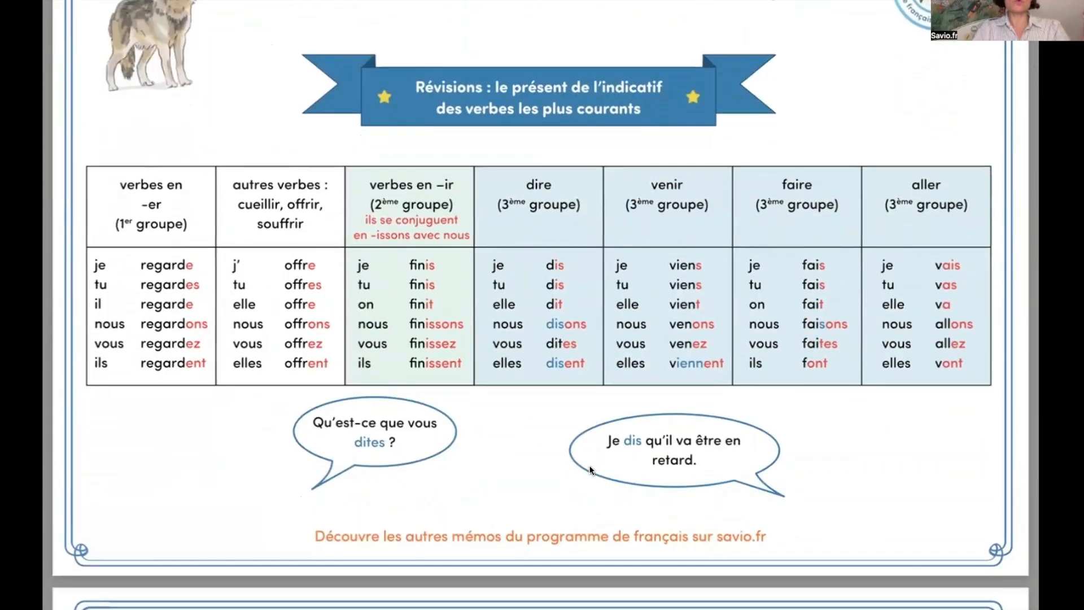
scroll(590, 470, "down", 10)
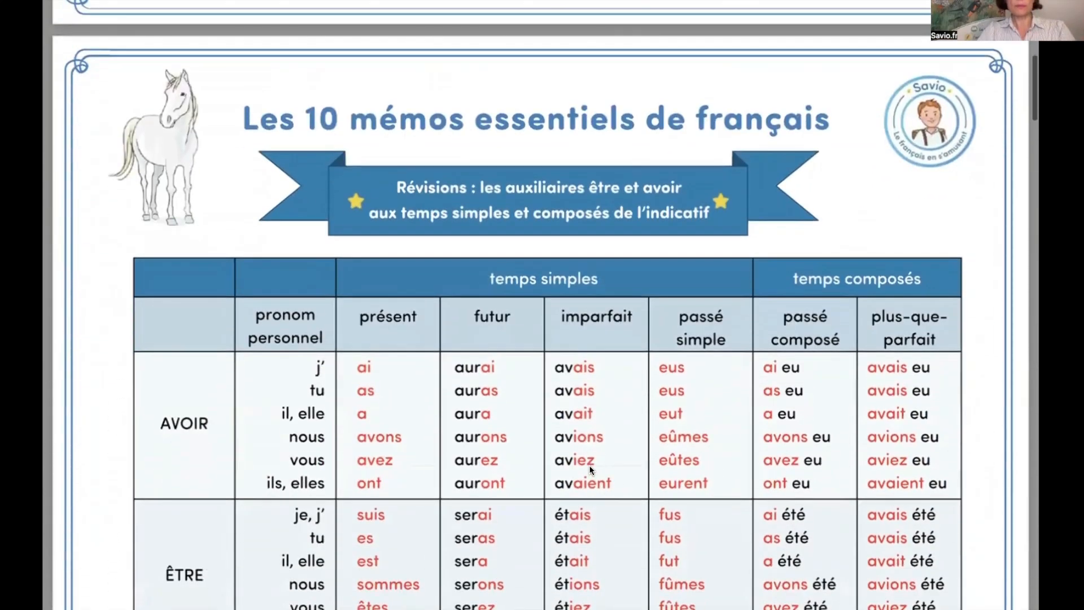